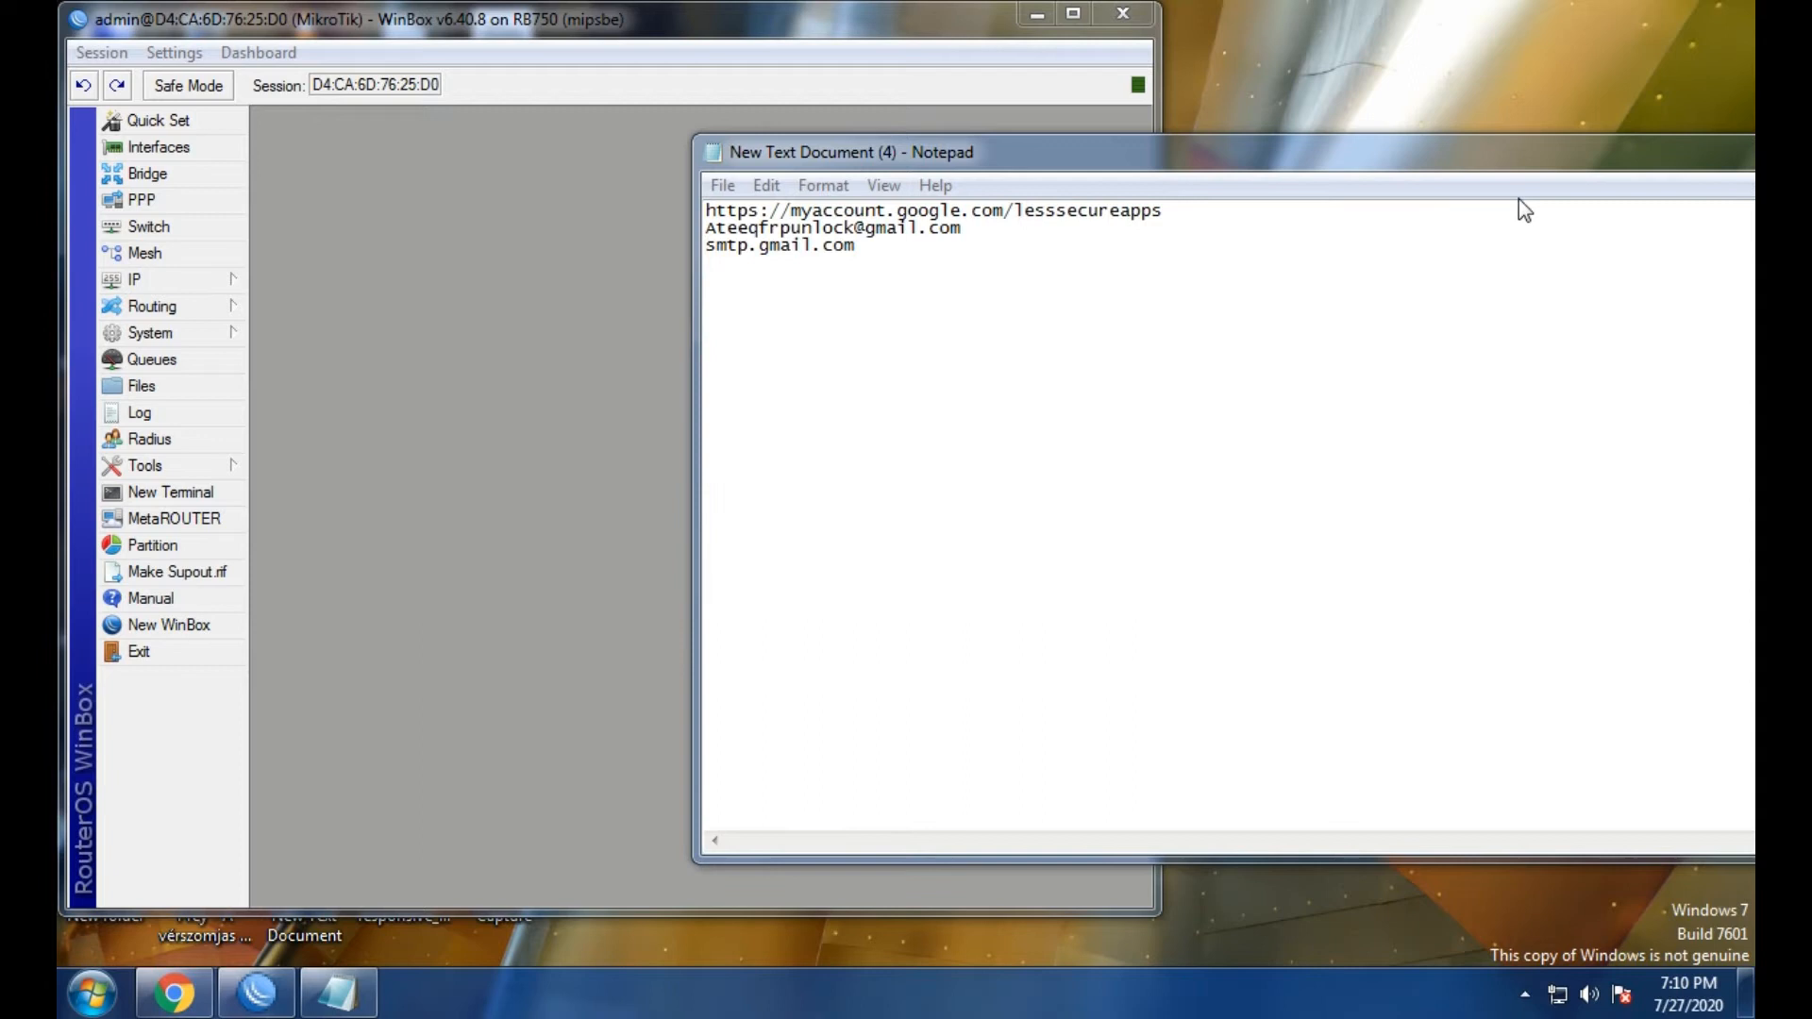
Move the Notepad notes aside, minimize them, and maximize the WinBox window.
{"action": "left_click_drag", "start_coordinate": [1495, 172], "coordinate": [1250, 231]}
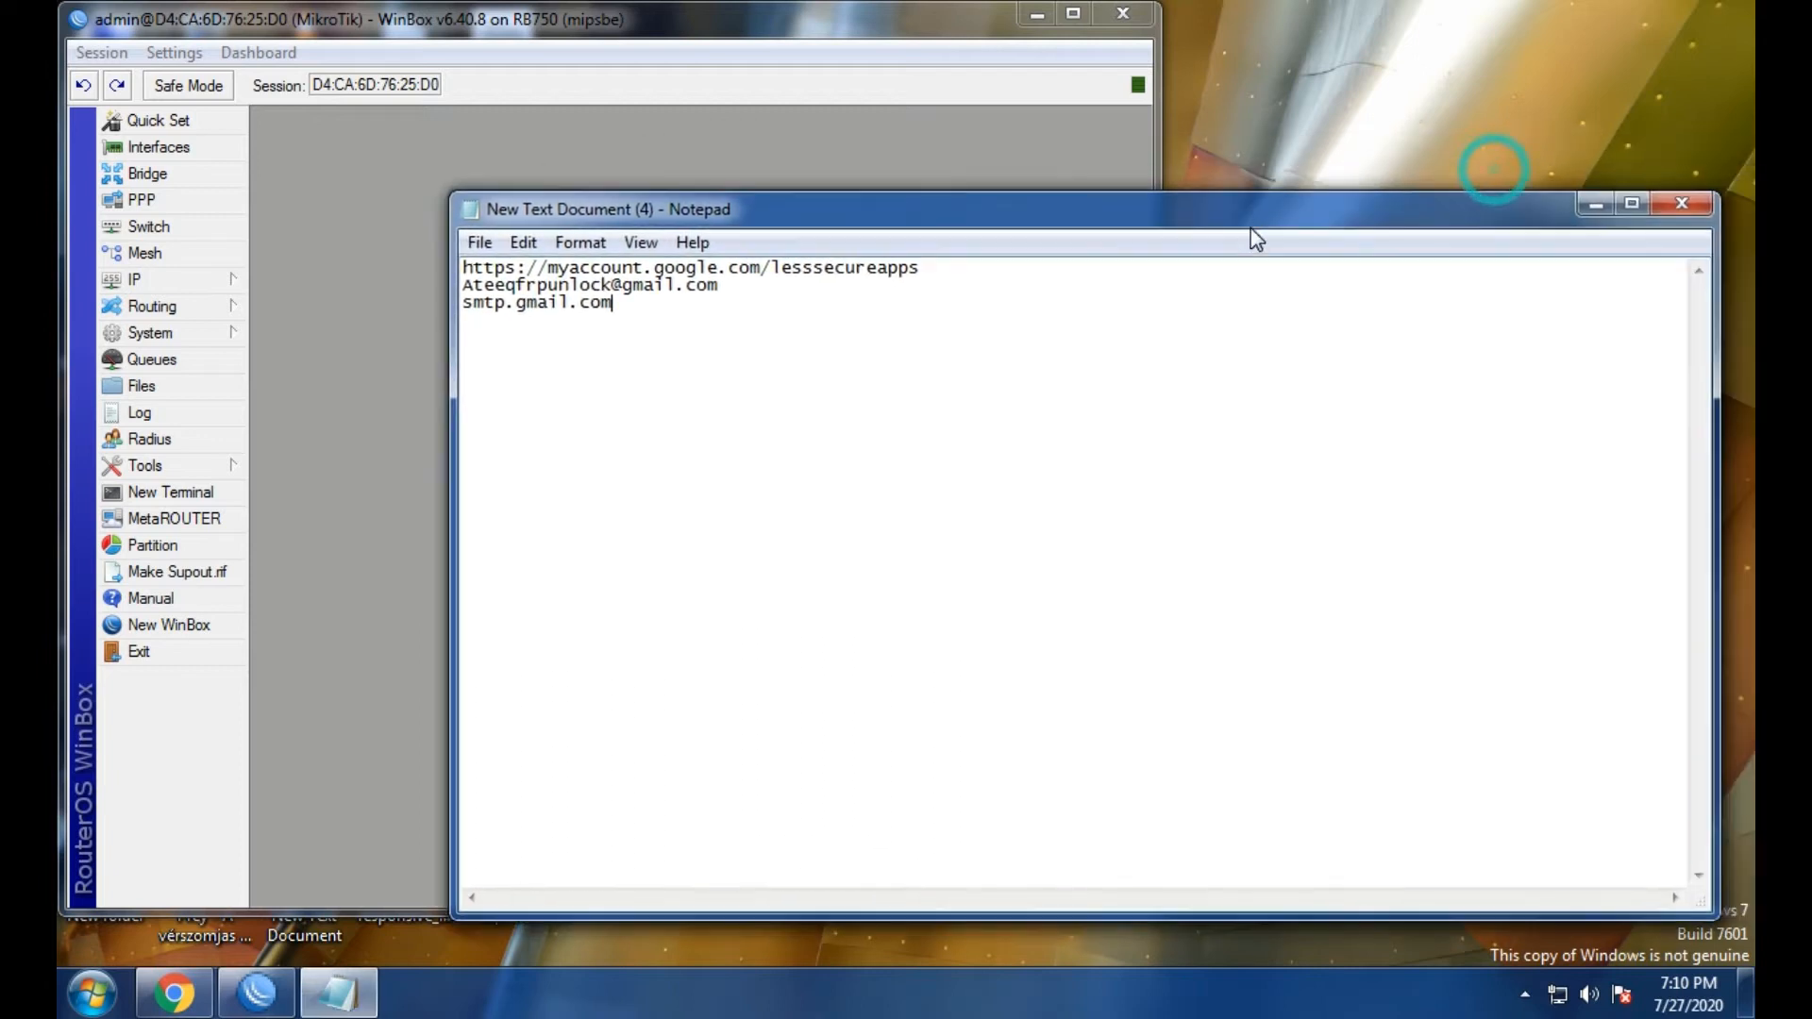
{"action": "left_click", "coordinate": [1595, 203]}
{"action": "left_click", "coordinate": [1073, 14]}
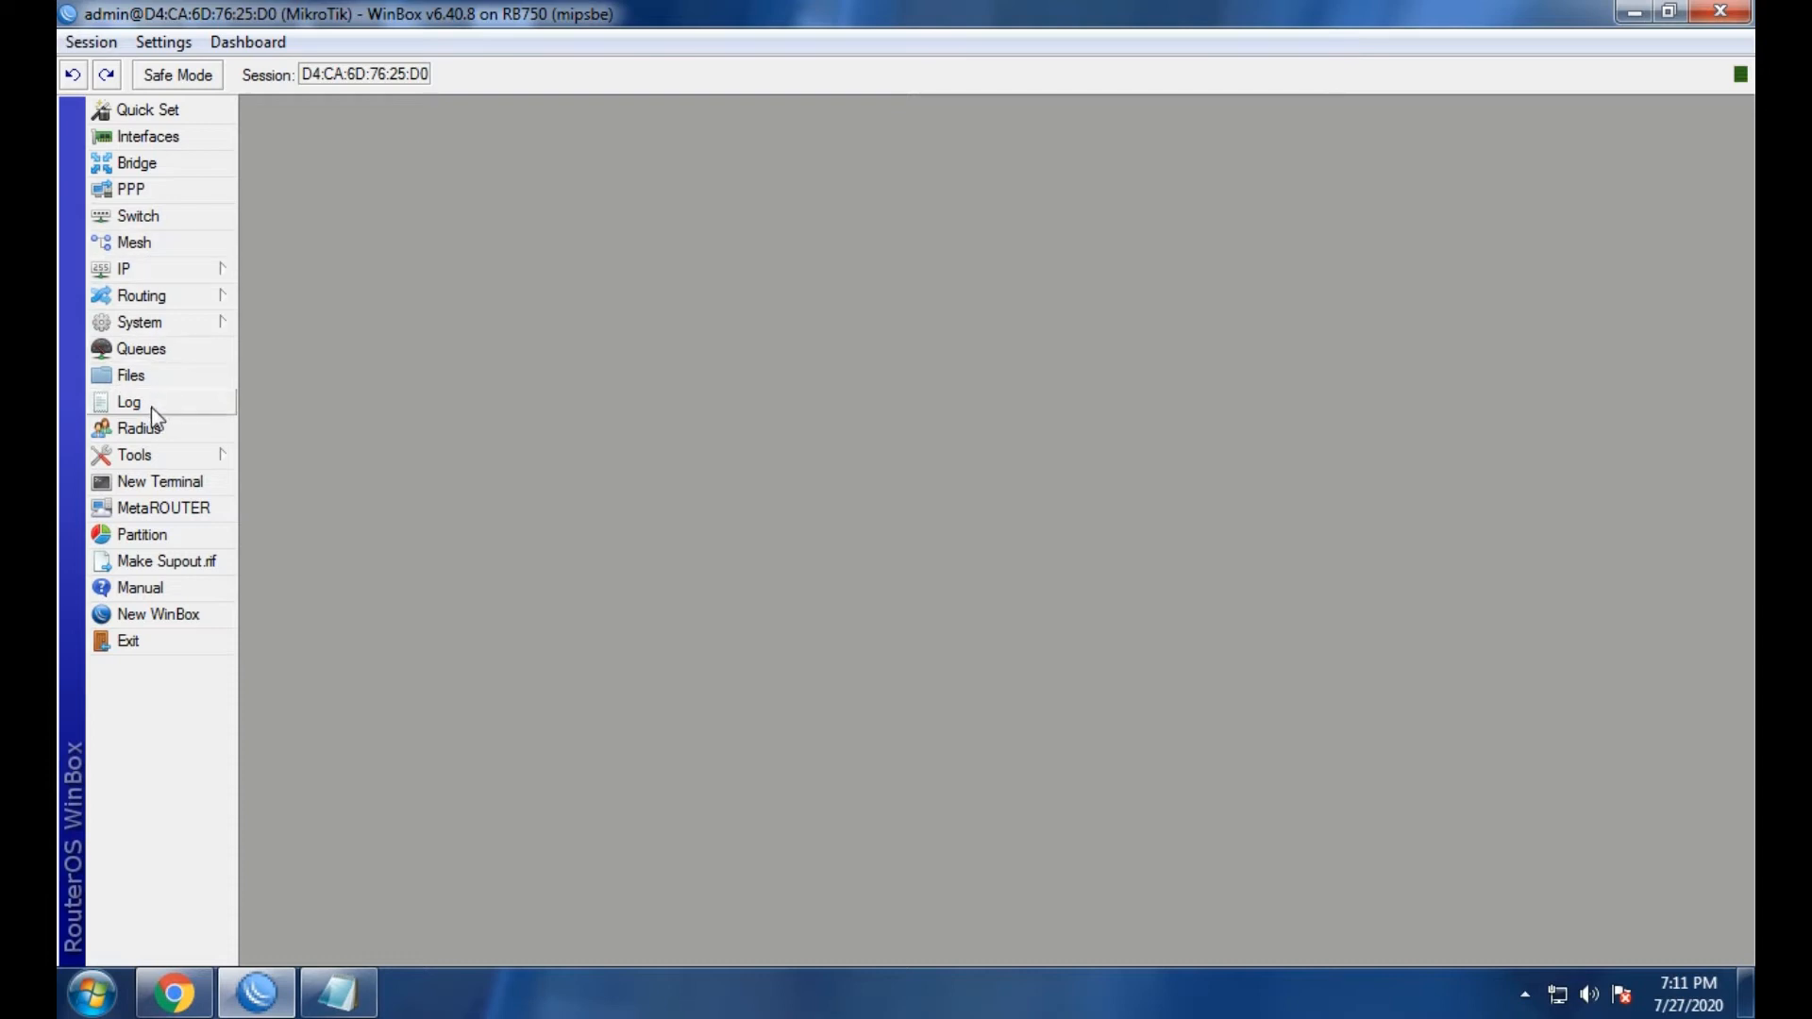
Open Email Settings from the Tools menu and move the window up.
{"action": "left_click", "coordinate": [142, 458]}
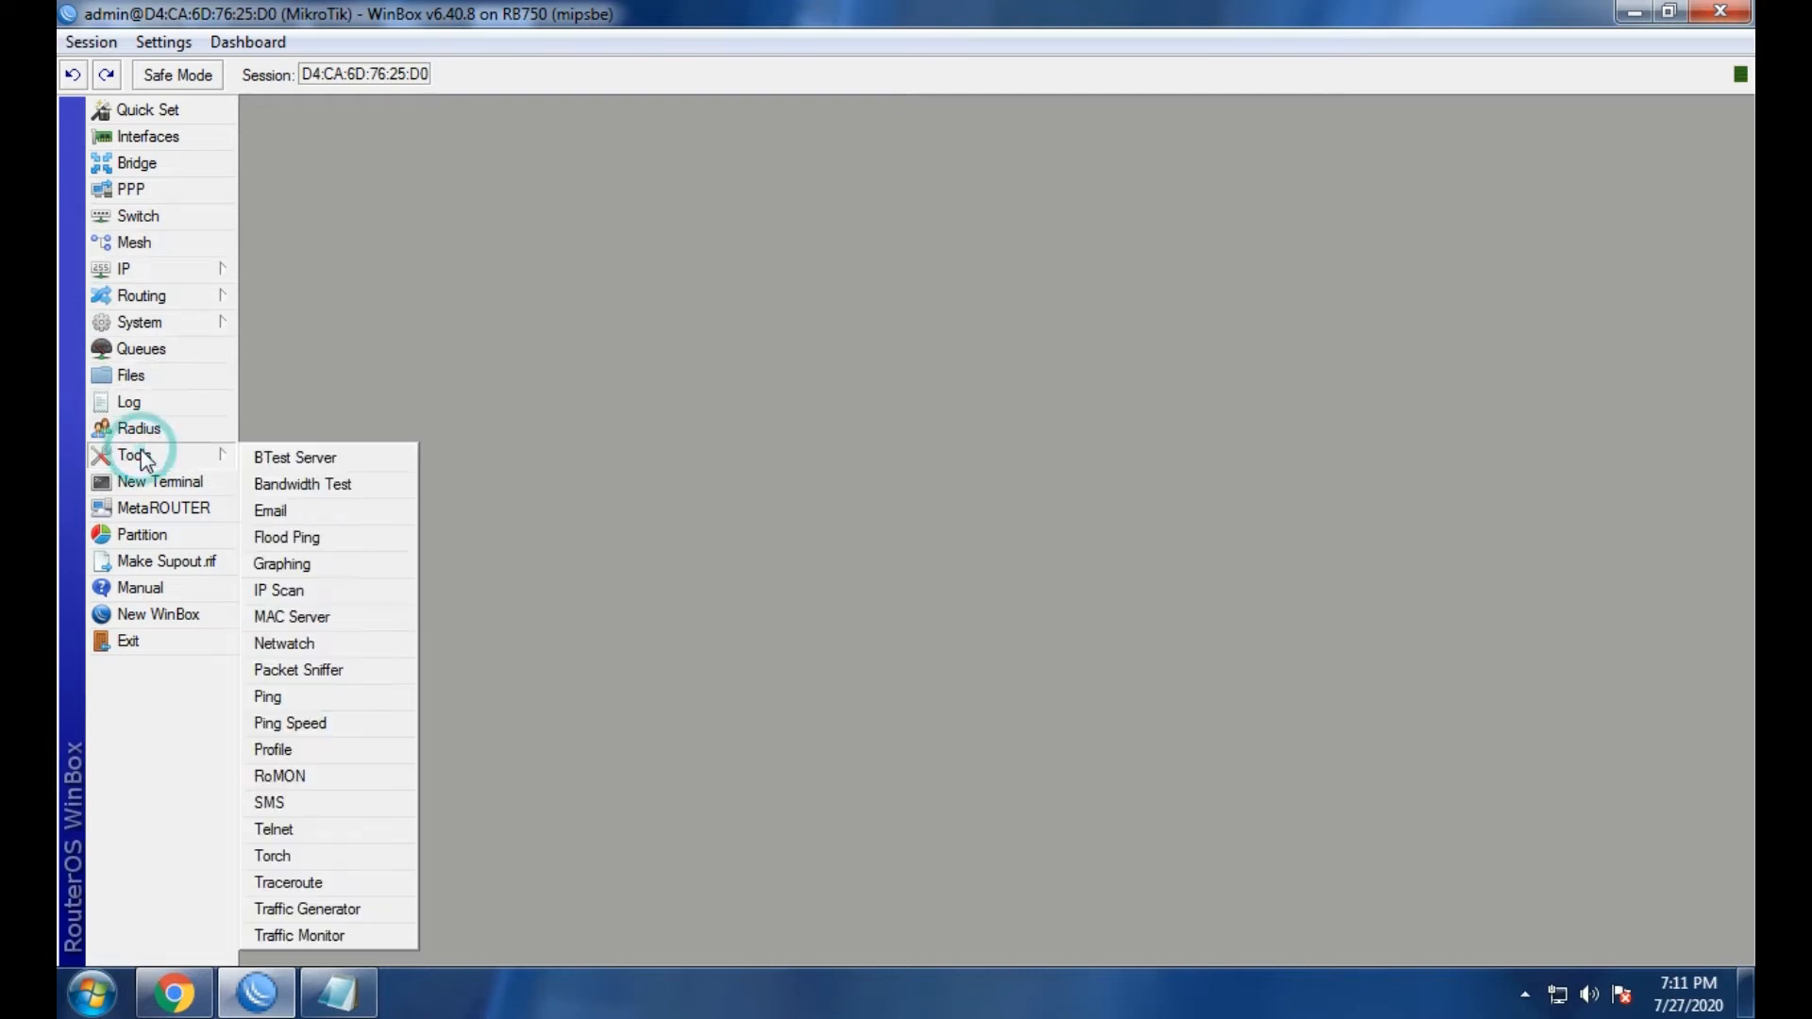
{"action": "left_click", "coordinate": [267, 511]}
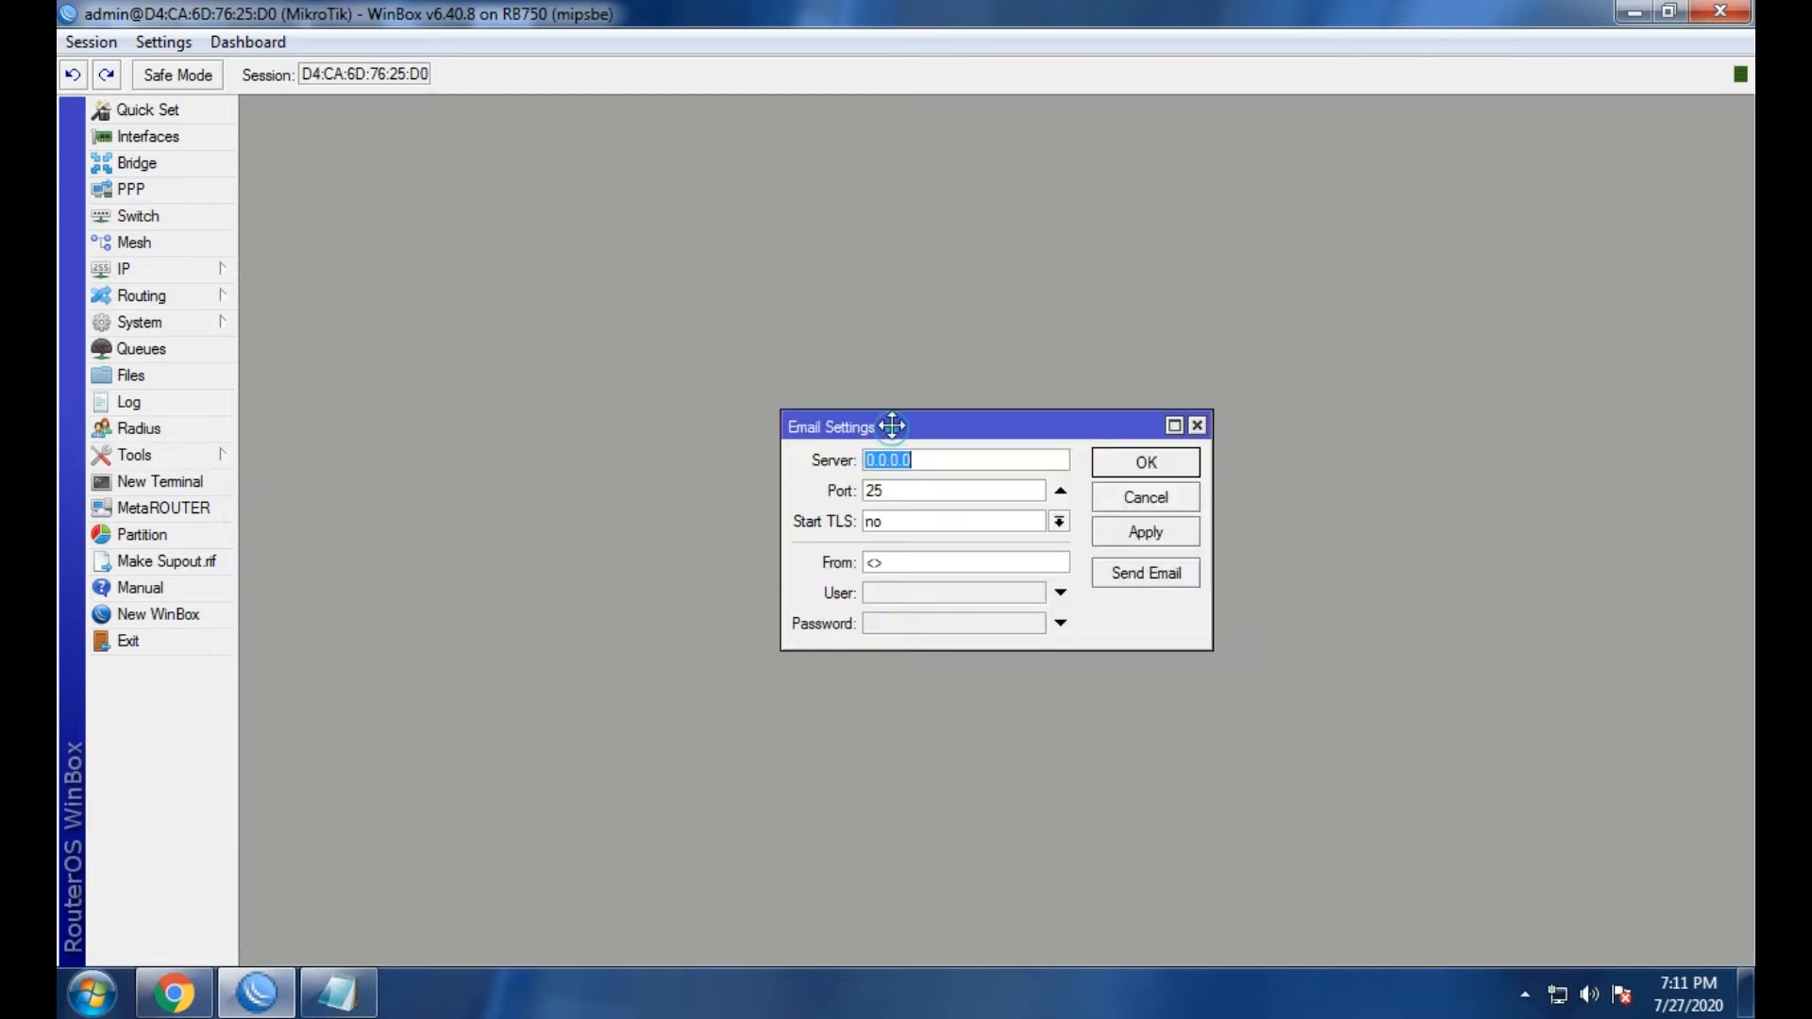
{"action": "left_click_drag", "start_coordinate": [891, 428], "coordinate": [840, 335]}
Change the SMTP port from 25 to 587 and enlarge the Email Settings window.
{"action": "left_click", "coordinate": [864, 368]}
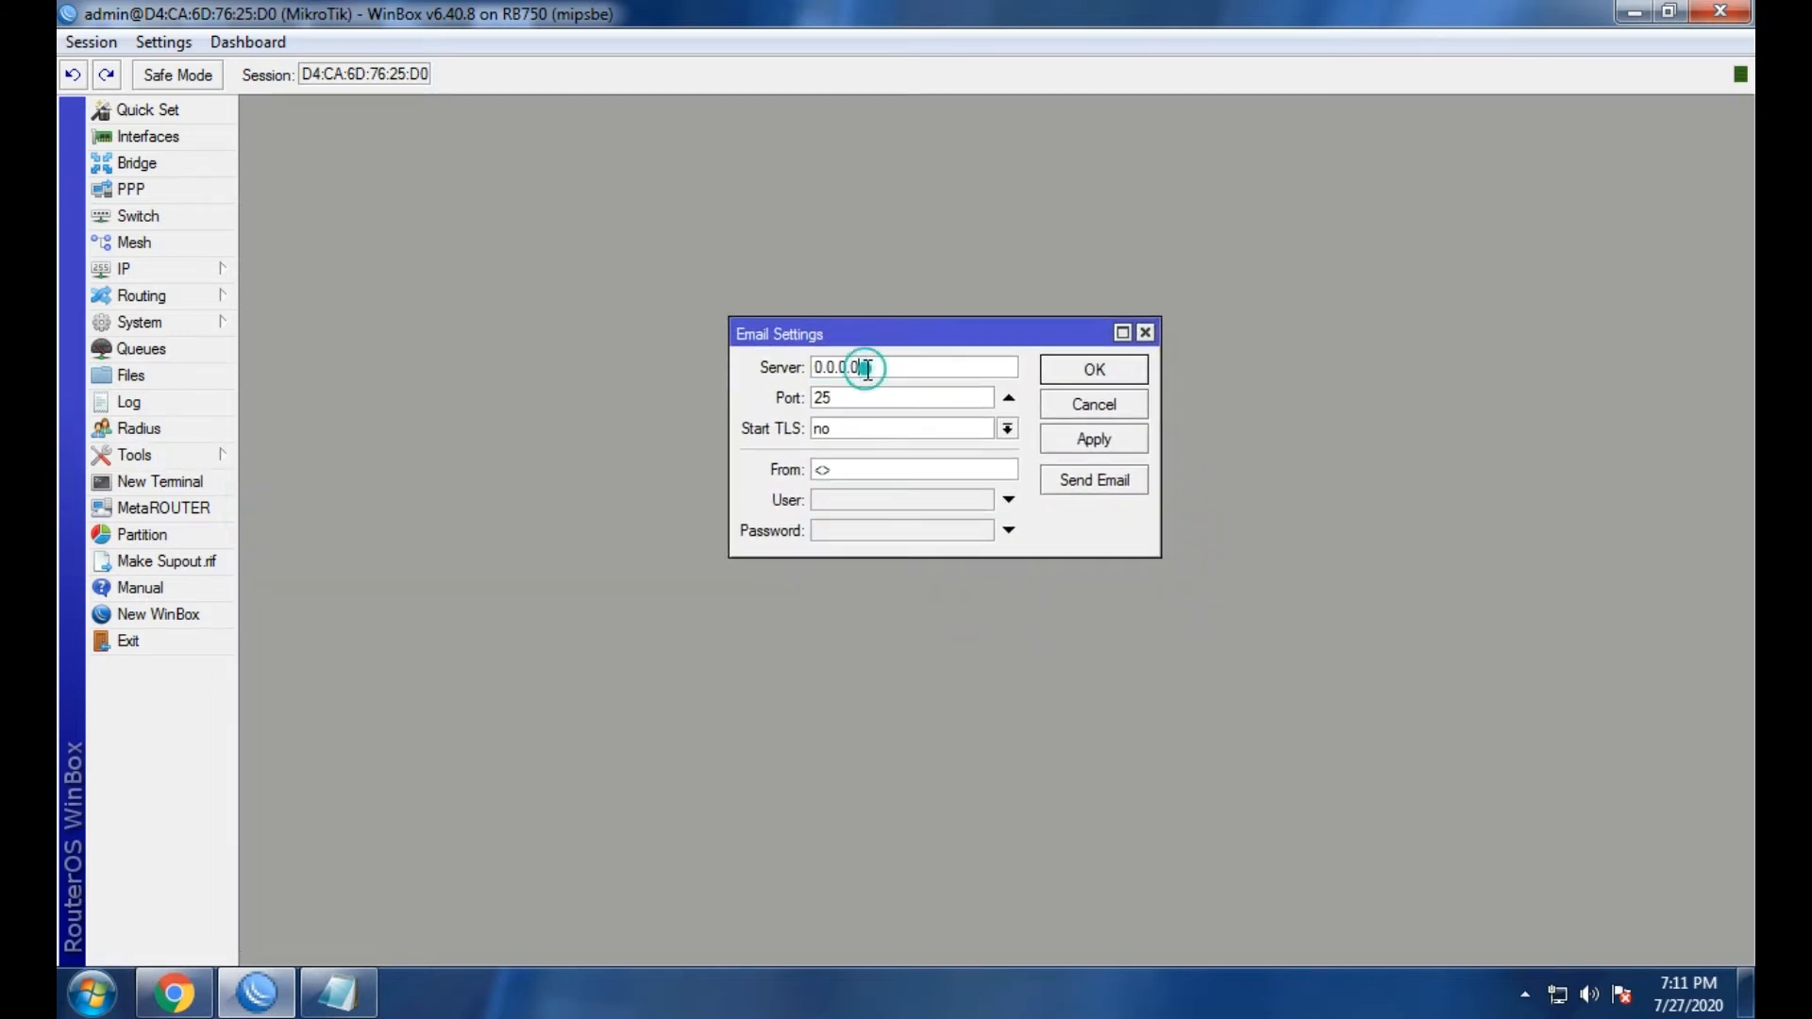
{"action": "left_click", "coordinate": [946, 401]}
{"action": "double_click", "coordinate": [866, 367]}
{"action": "left_click", "coordinate": [876, 403]}
{"action": "double_click", "coordinate": [877, 402]}
{"action": "type", "text": "587"}
{"action": "left_click_drag", "start_coordinate": [730, 549], "coordinate": [369, 752]}
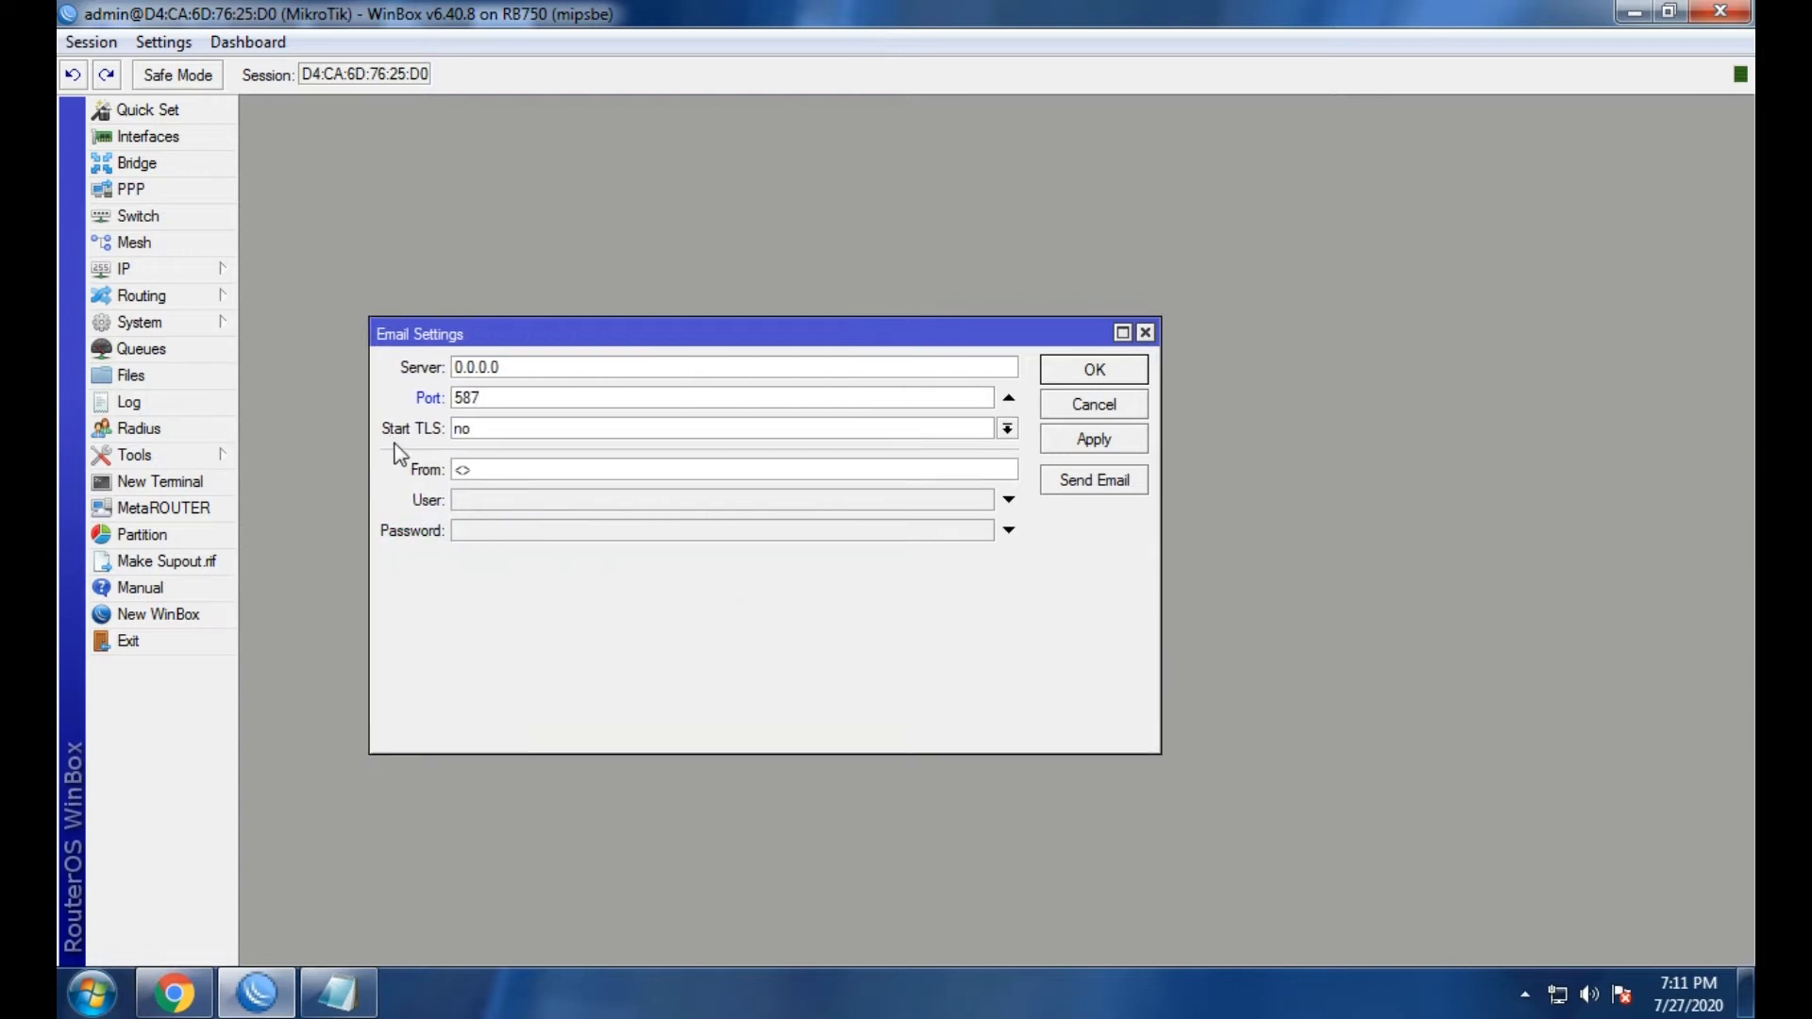
Set Start TLS to yes and enter the Gmail address as the From sender.
{"action": "left_click", "coordinate": [1000, 431]}
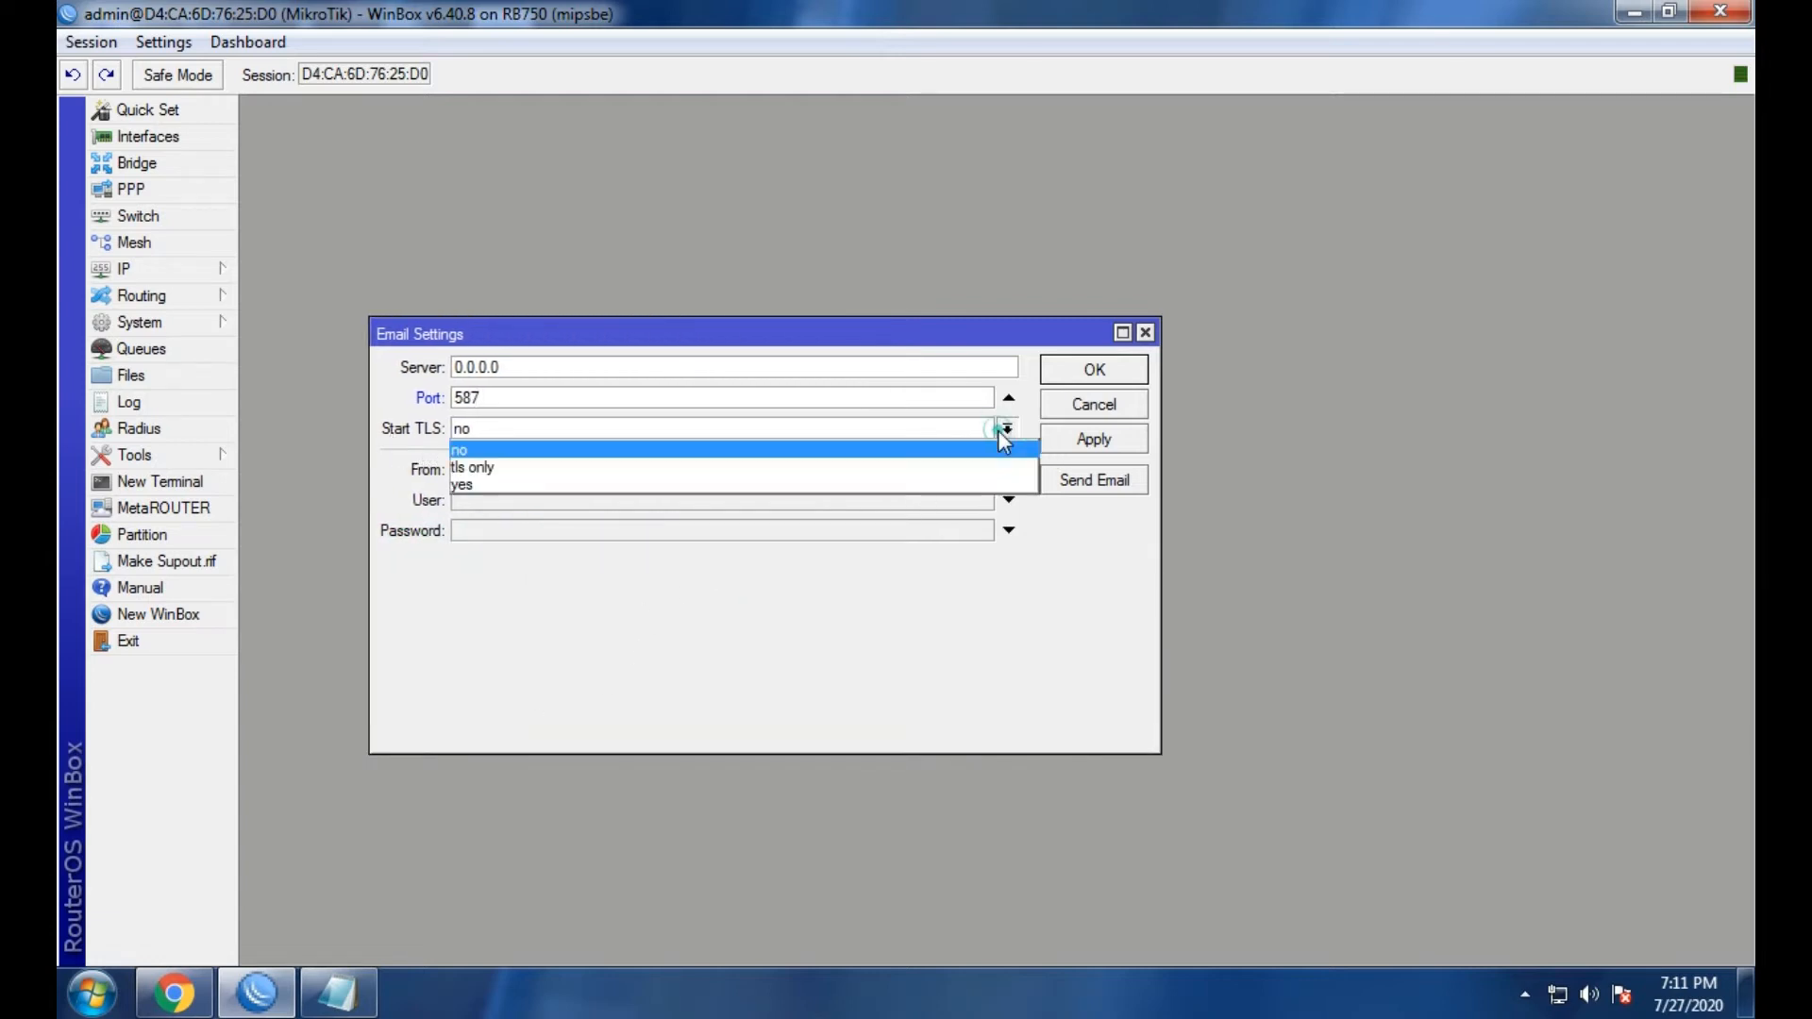
{"action": "left_click", "coordinate": [508, 483]}
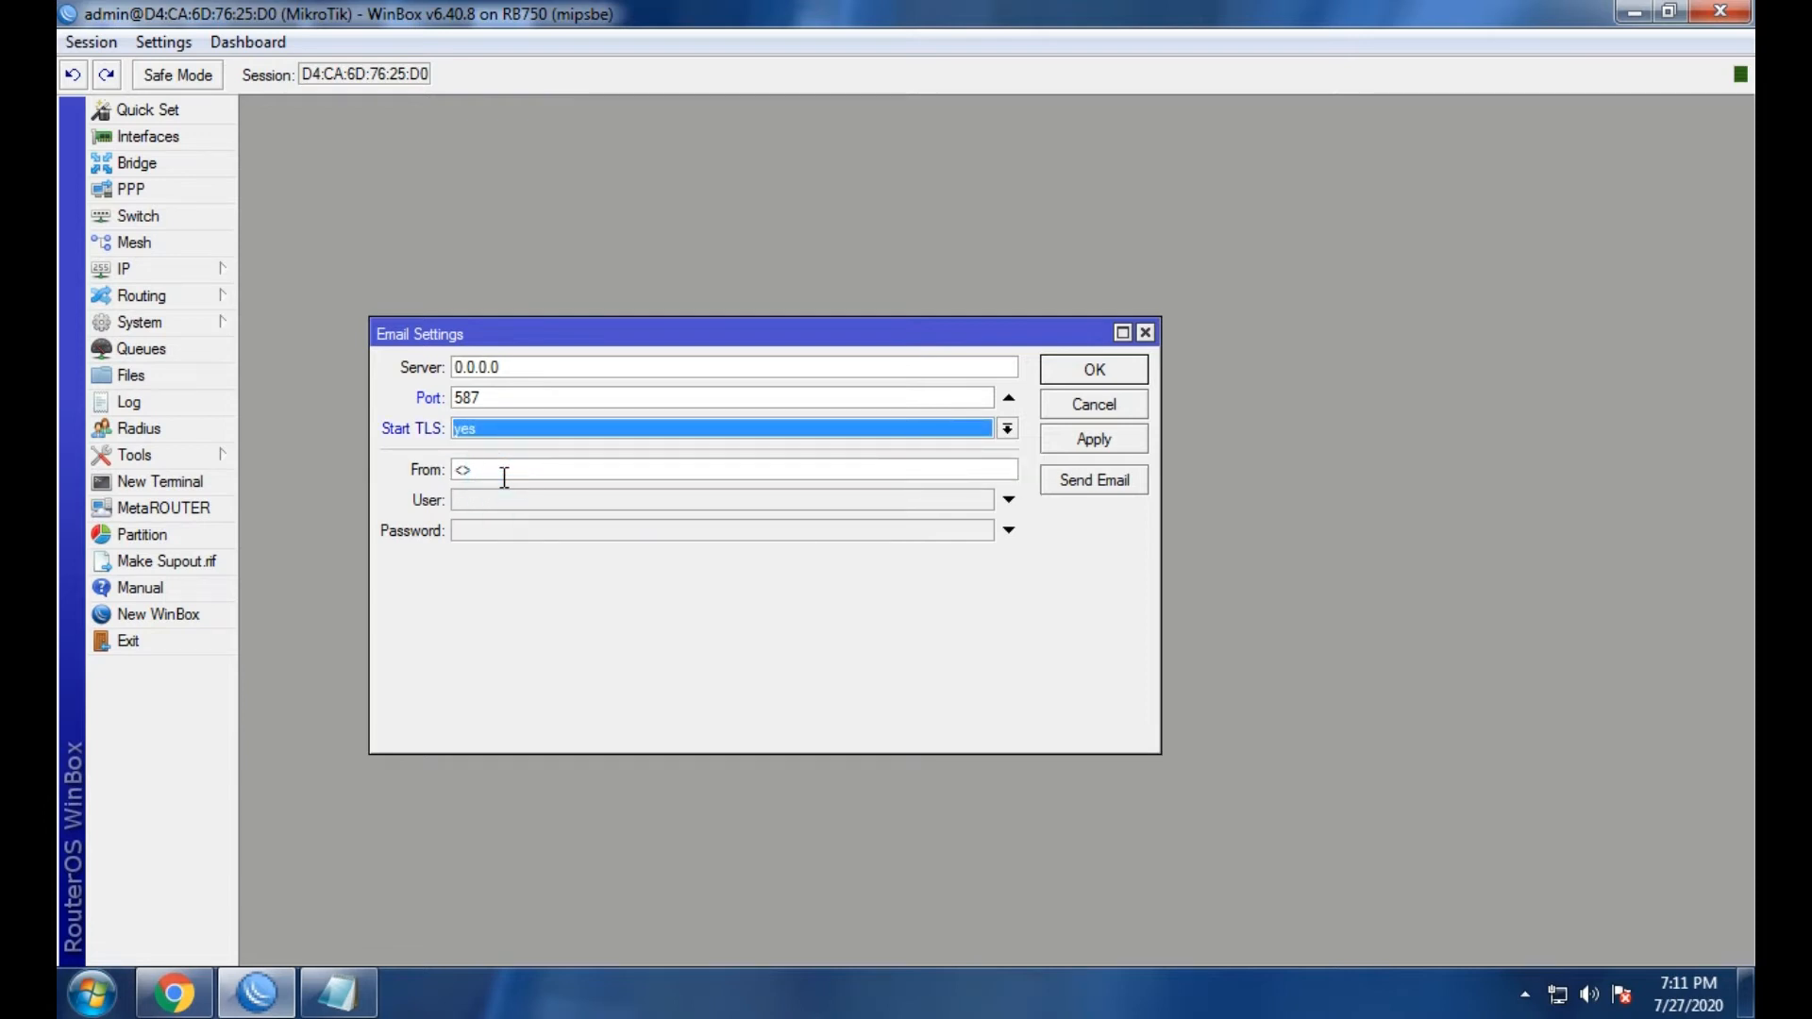
{"action": "left_click_drag", "start_coordinate": [504, 475], "coordinate": [449, 479]}
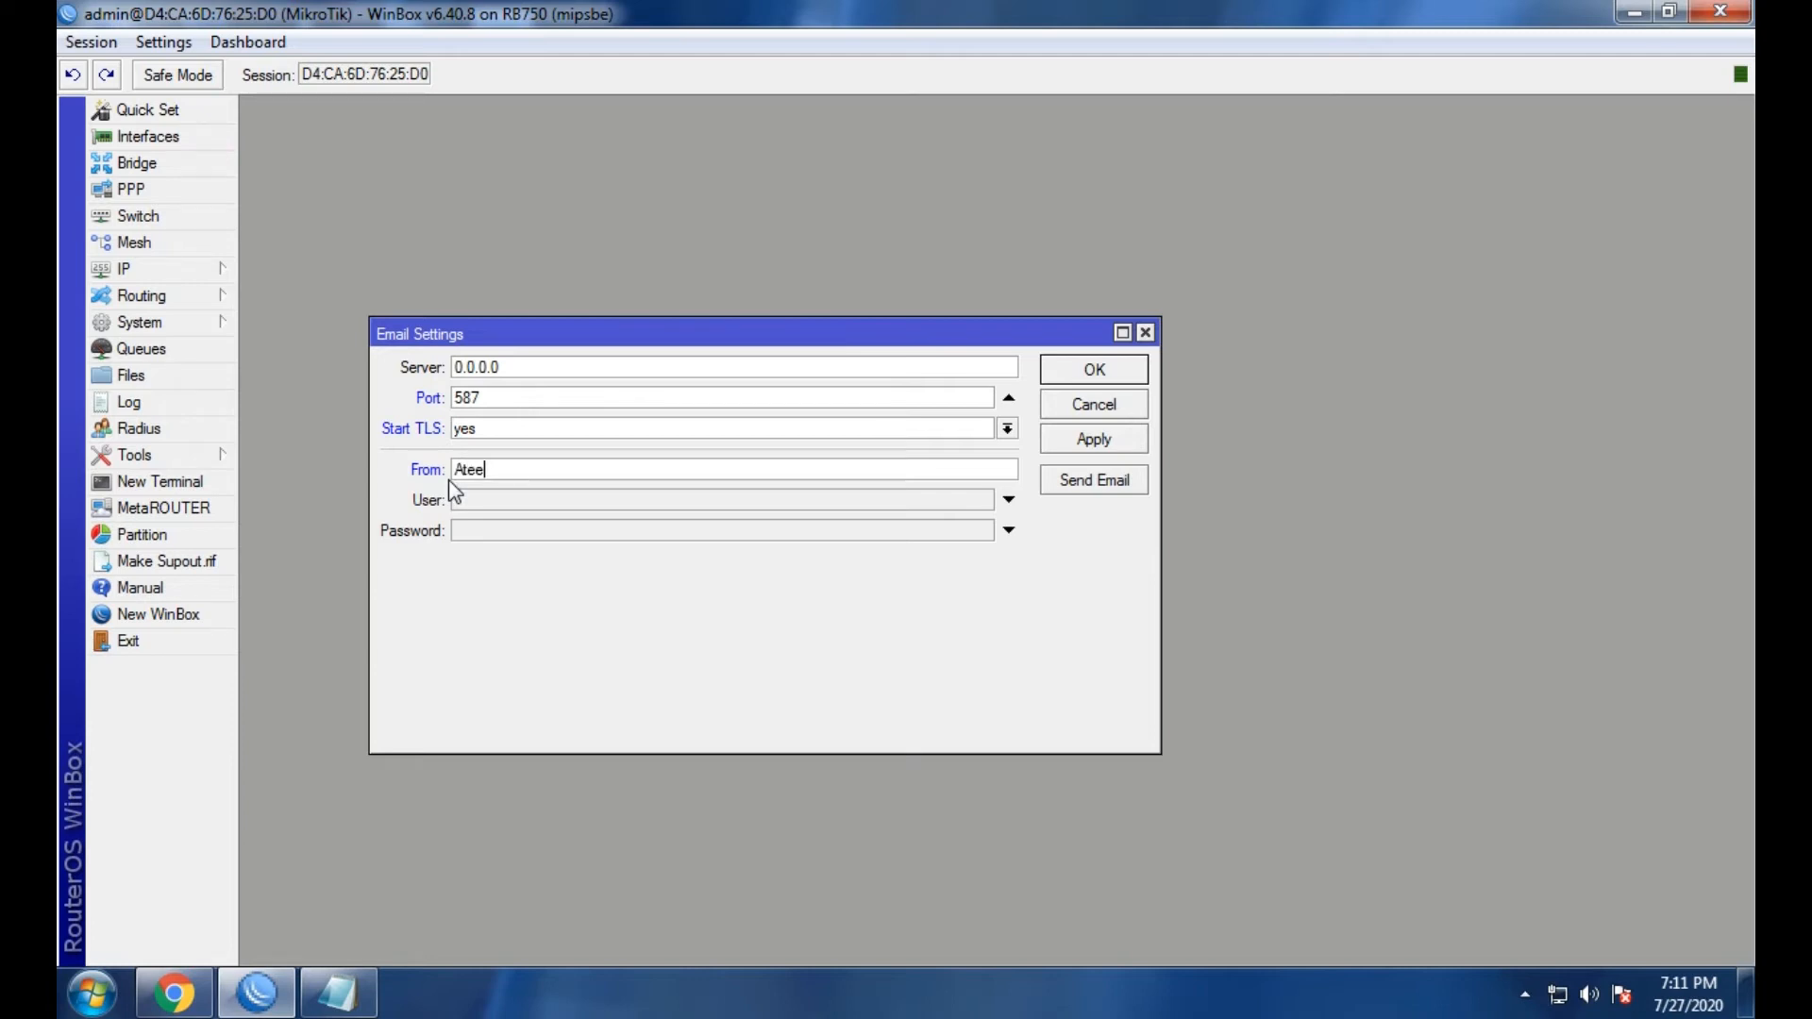
Copy the Gmail account name from the sender address into the User field.
{"action": "left_click_drag", "start_coordinate": [551, 476], "coordinate": [457, 472]}
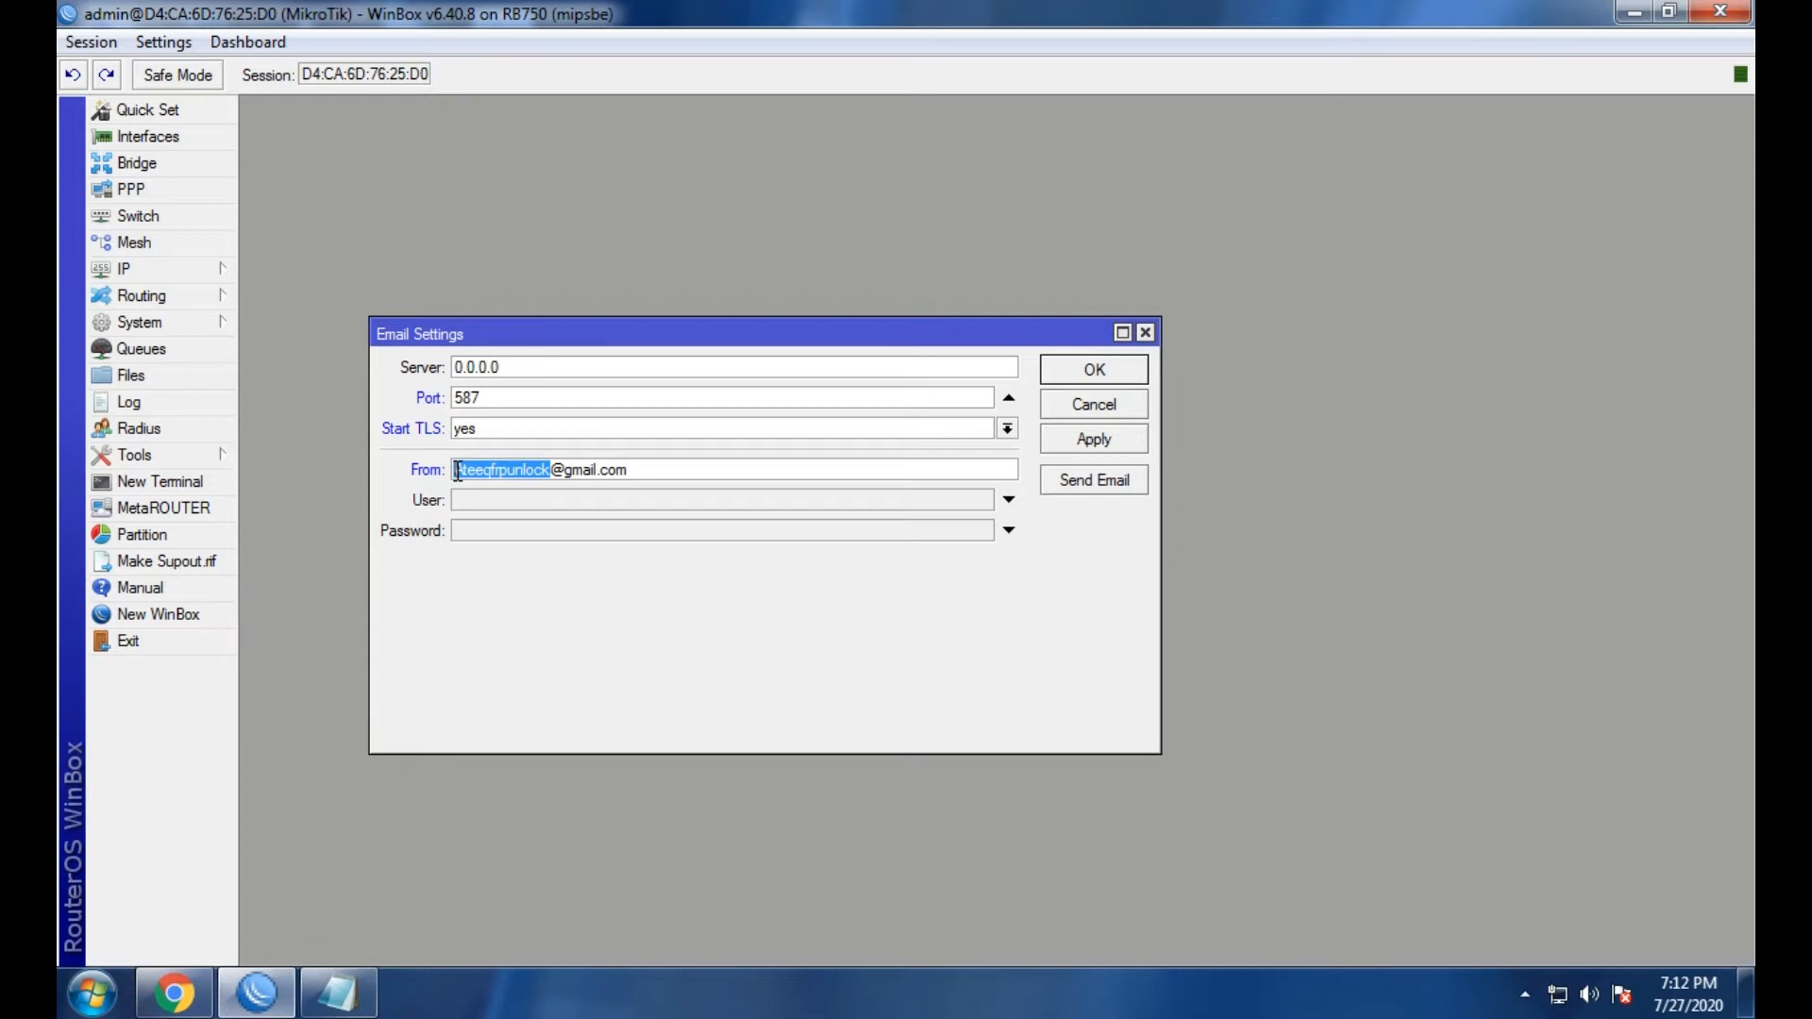
{"action": "right_click", "coordinate": [457, 472]}
{"action": "left_click", "coordinate": [467, 511]}
{"action": "left_click", "coordinate": [471, 502]}
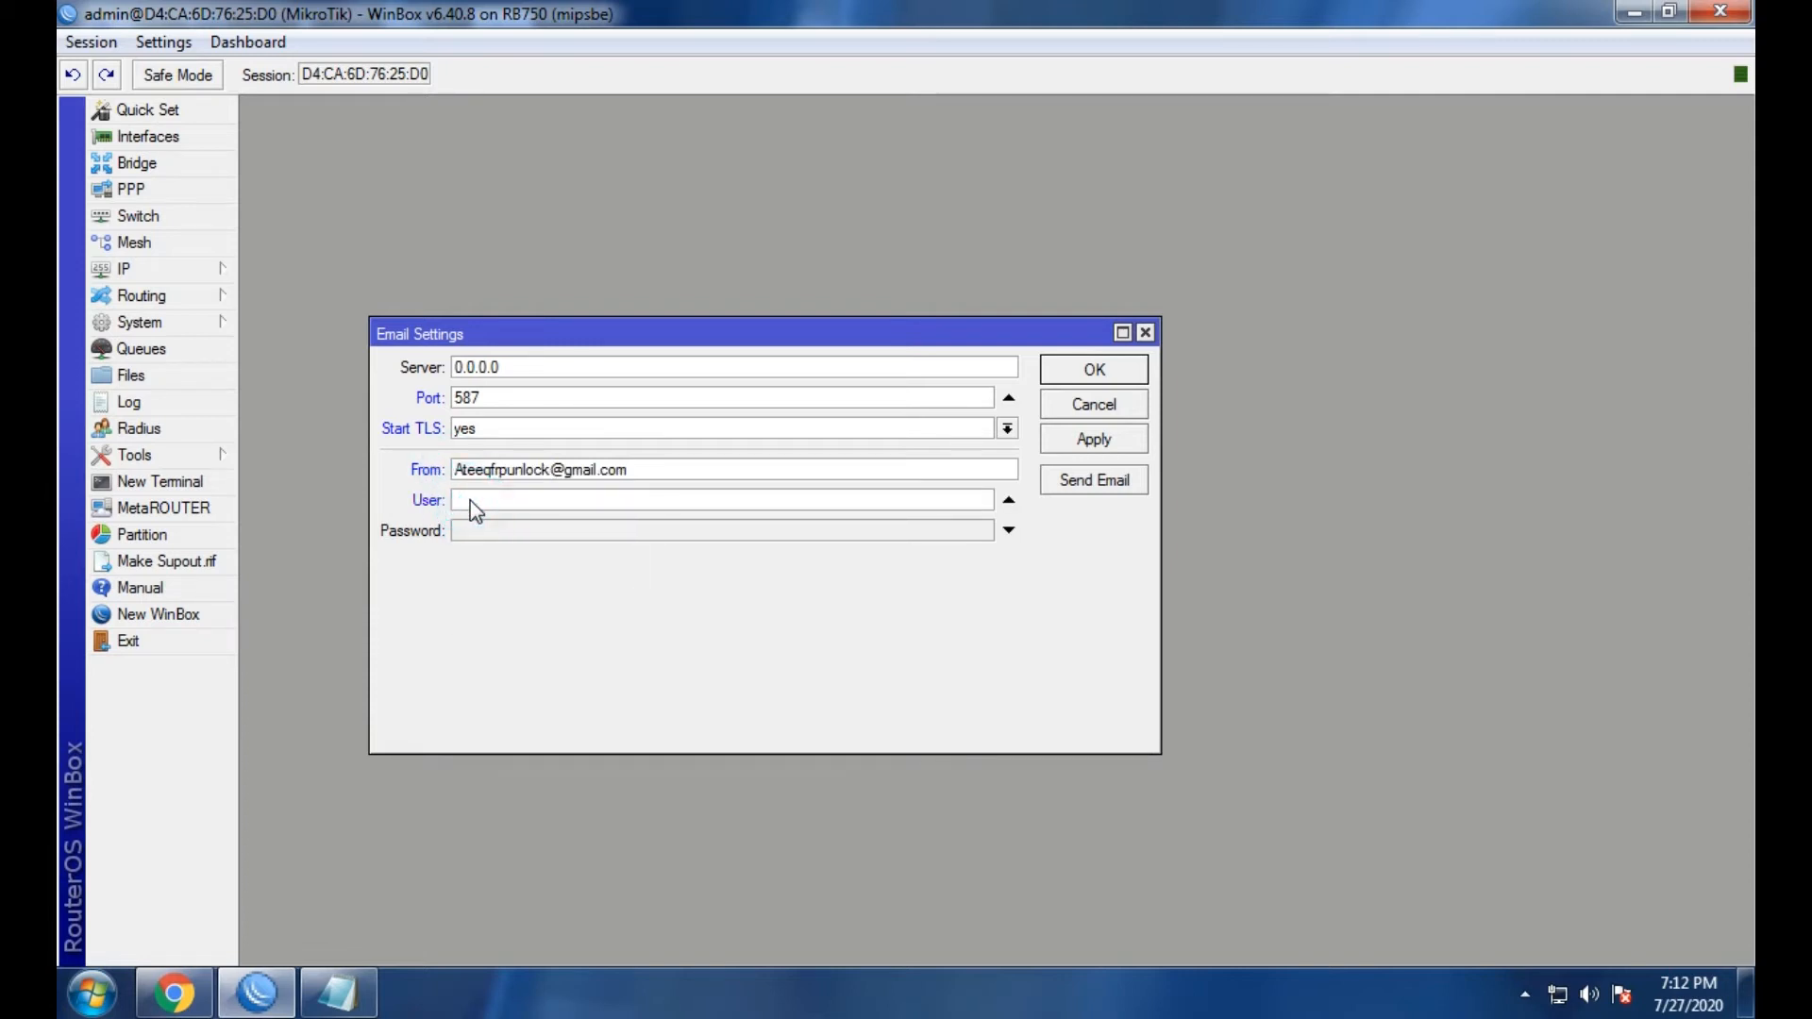
{"action": "right_click", "coordinate": [470, 500]}
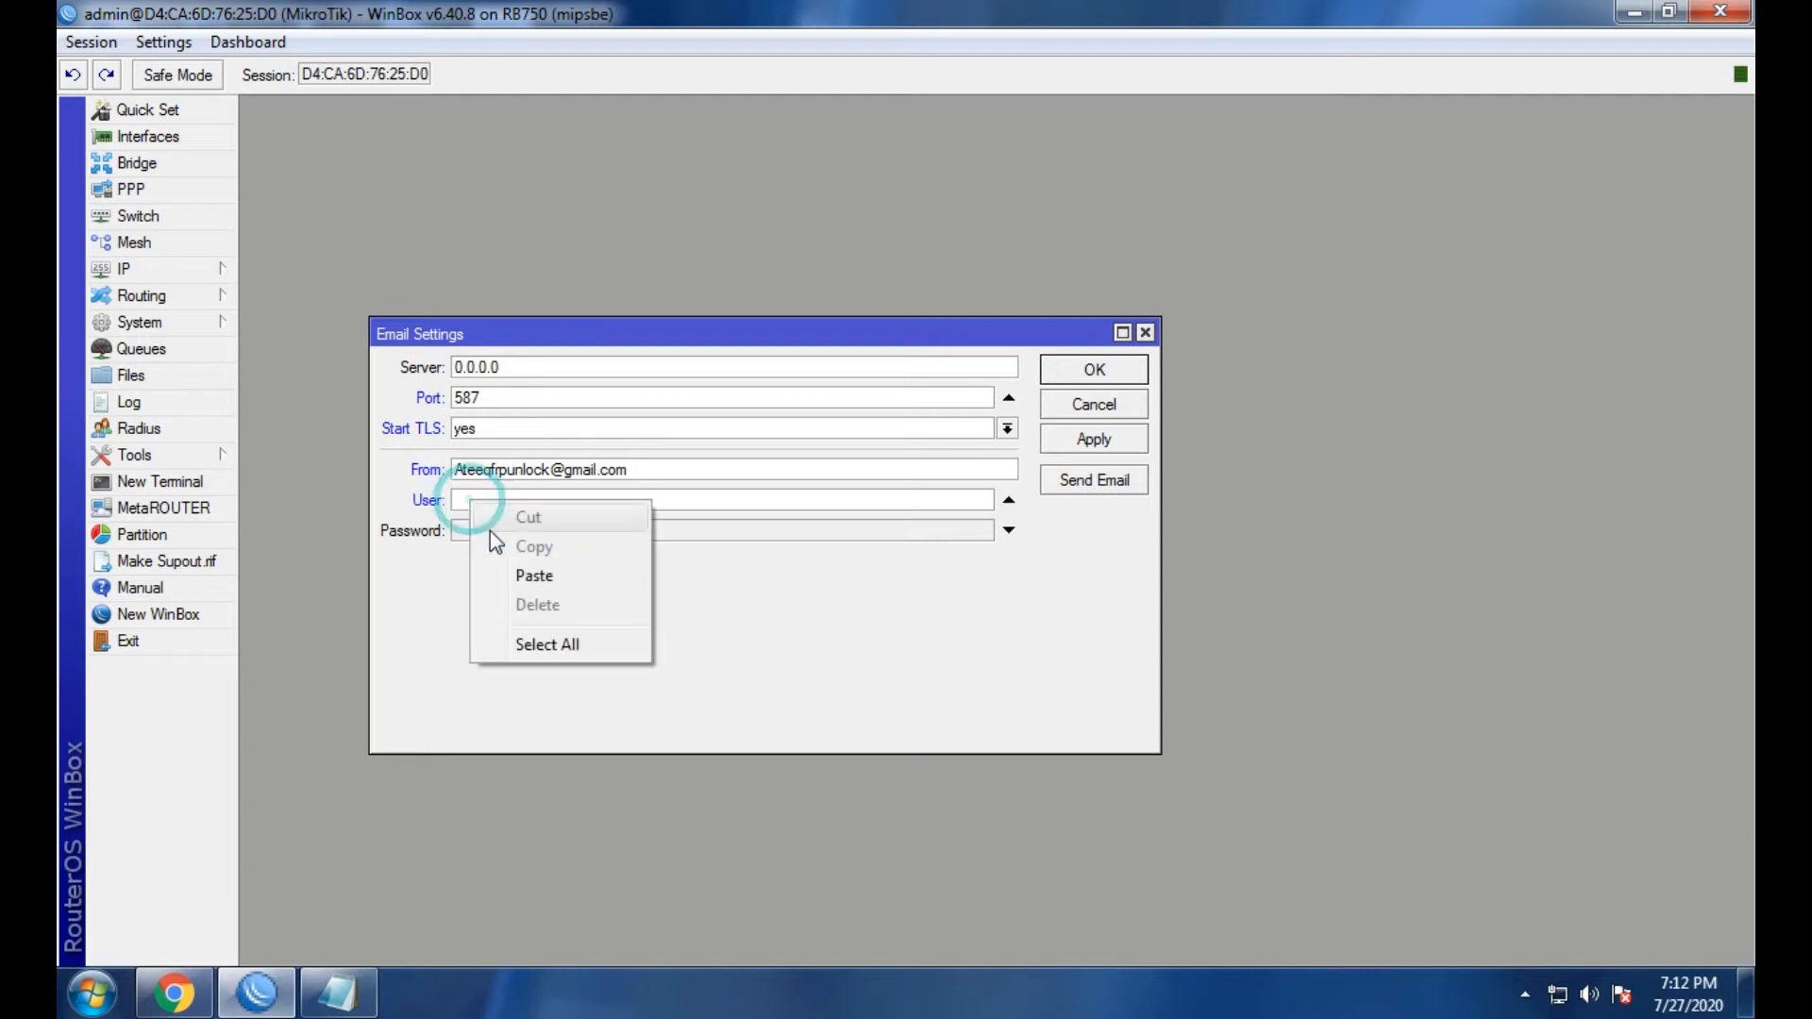
{"action": "left_click", "coordinate": [526, 578]}
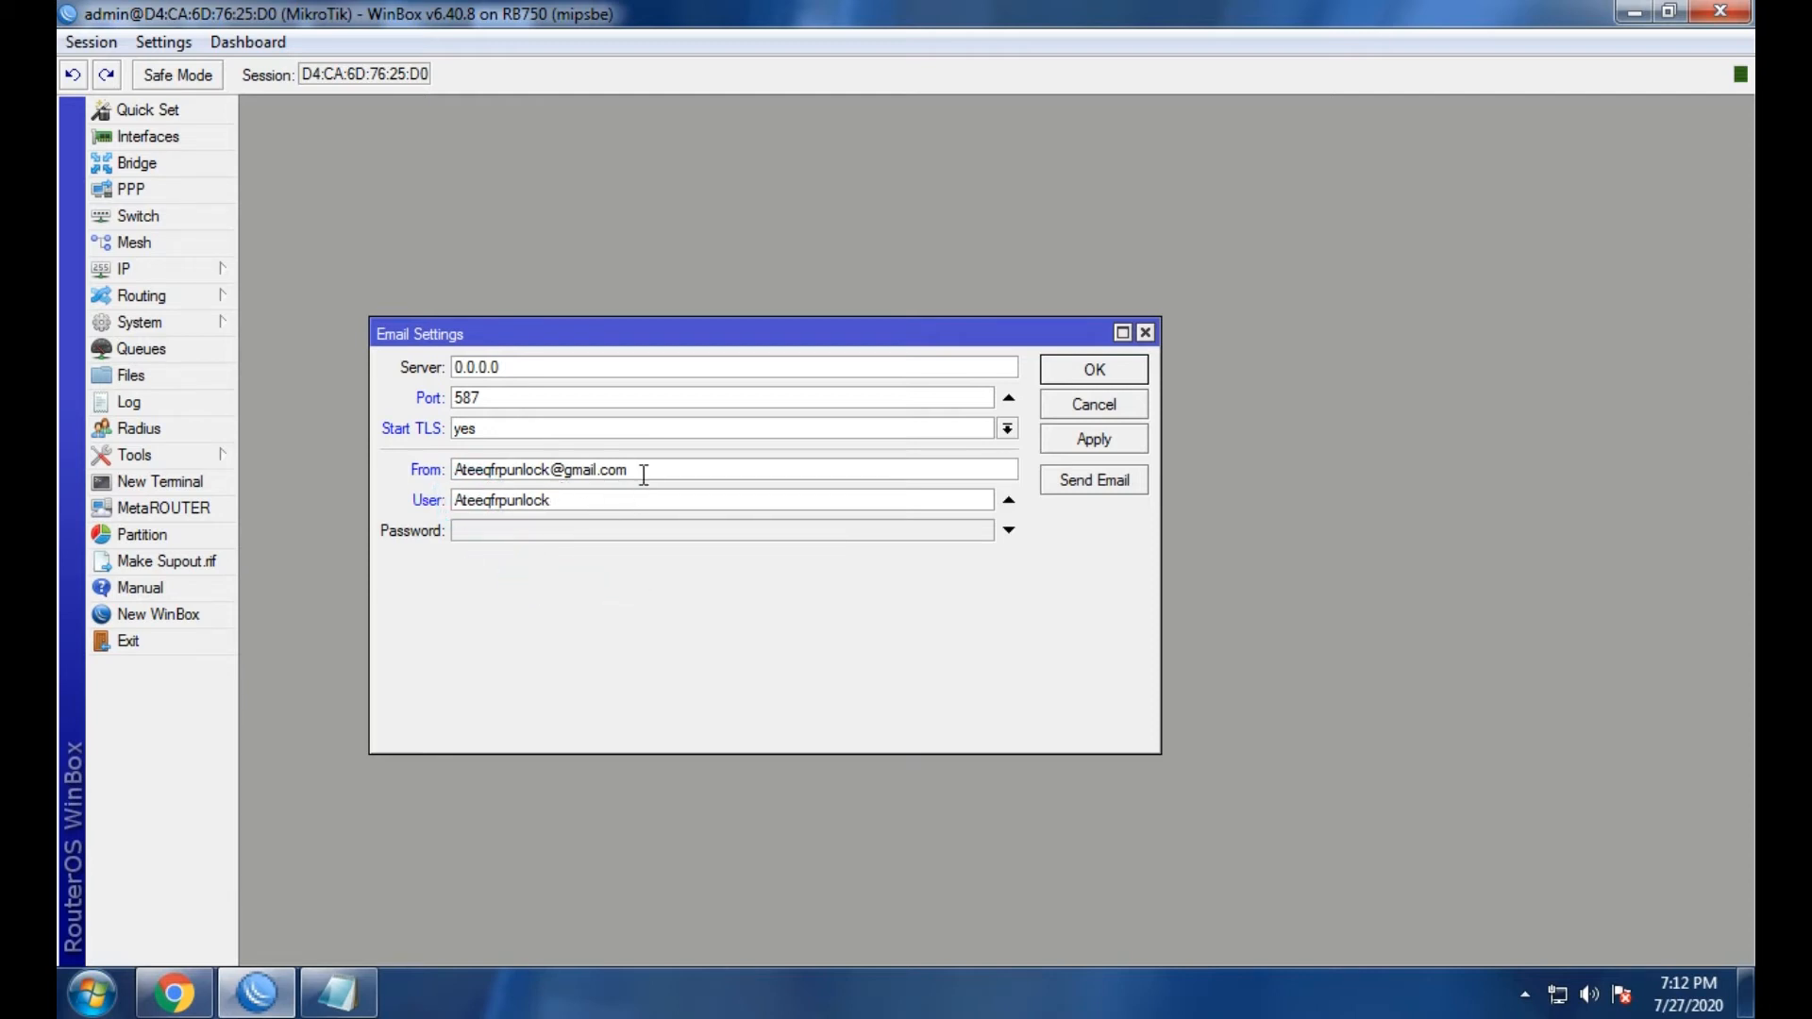
{"action": "left_click", "coordinate": [643, 474]}
{"action": "left_click", "coordinate": [570, 501]}
{"action": "left_click_drag", "start_coordinate": [572, 501], "coordinate": [437, 497]}
Enter the account password and apply the email settings.
{"action": "left_click", "coordinate": [496, 536]}
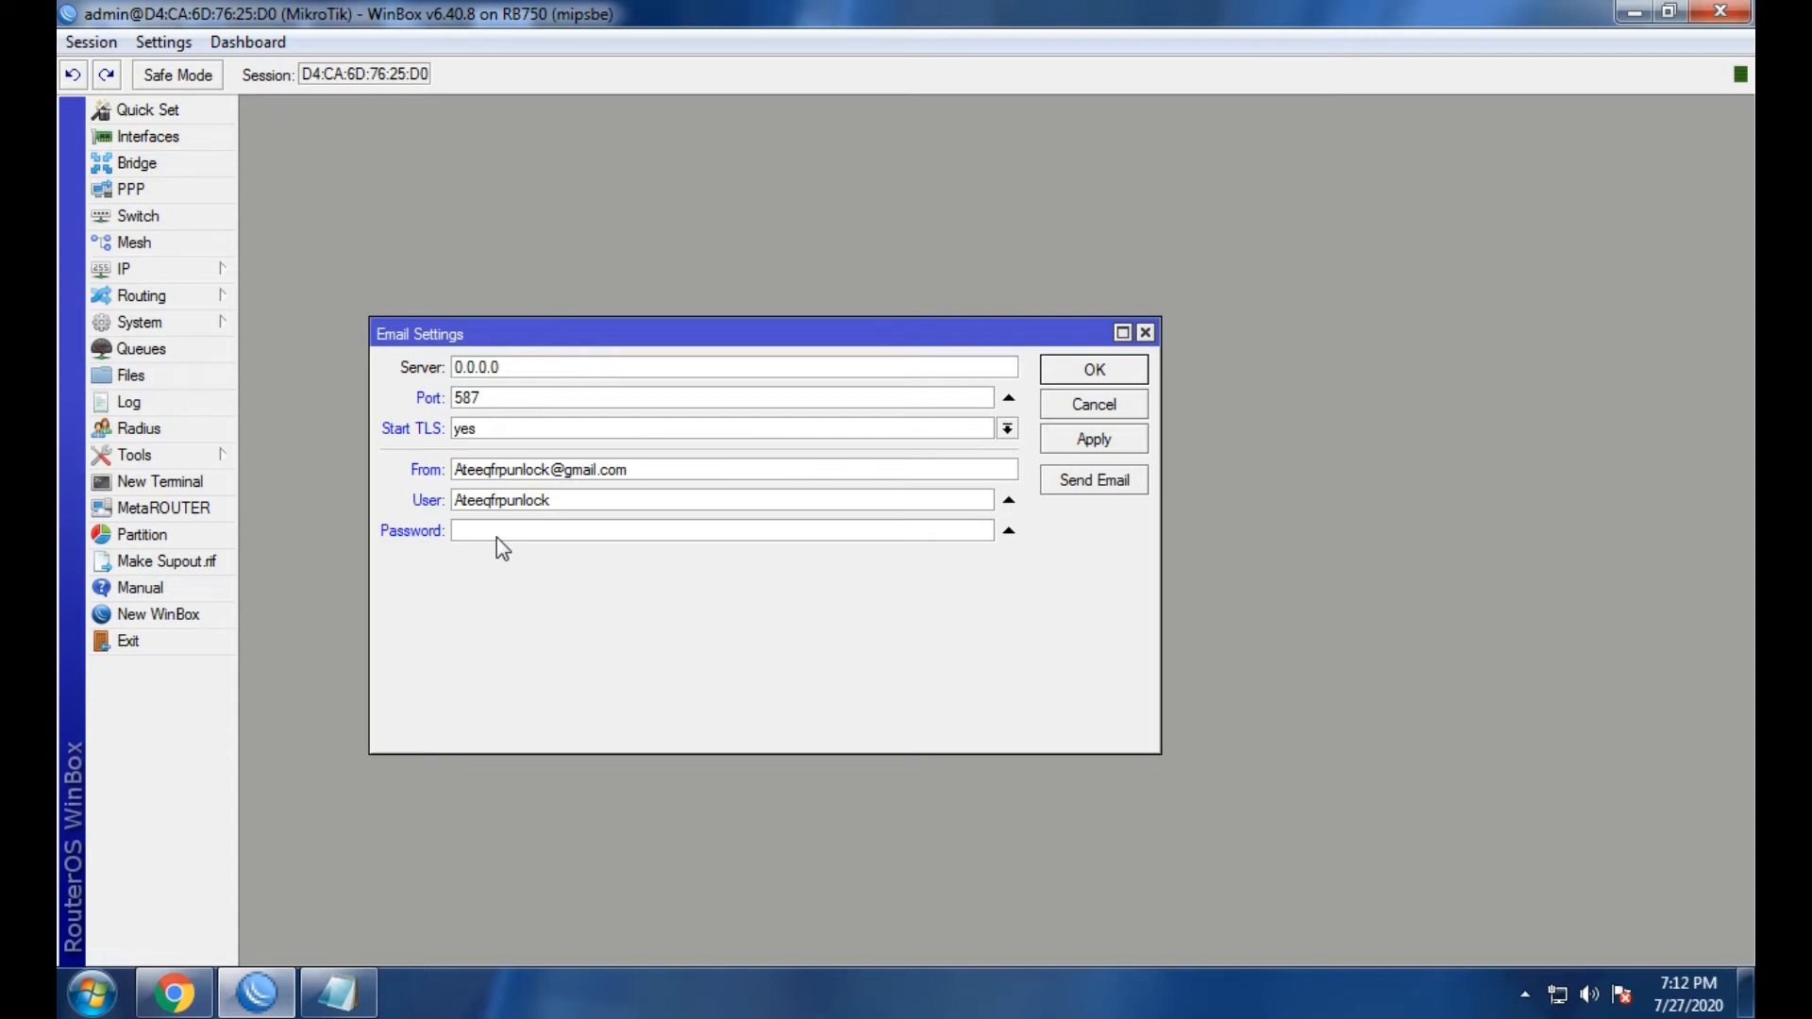
{"action": "type", "text": "**********"}
{"action": "left_click", "coordinate": [1094, 446]}
Close and reopen Email Settings, then open and enlarge the Send Email test form.
{"action": "left_click", "coordinate": [1092, 371]}
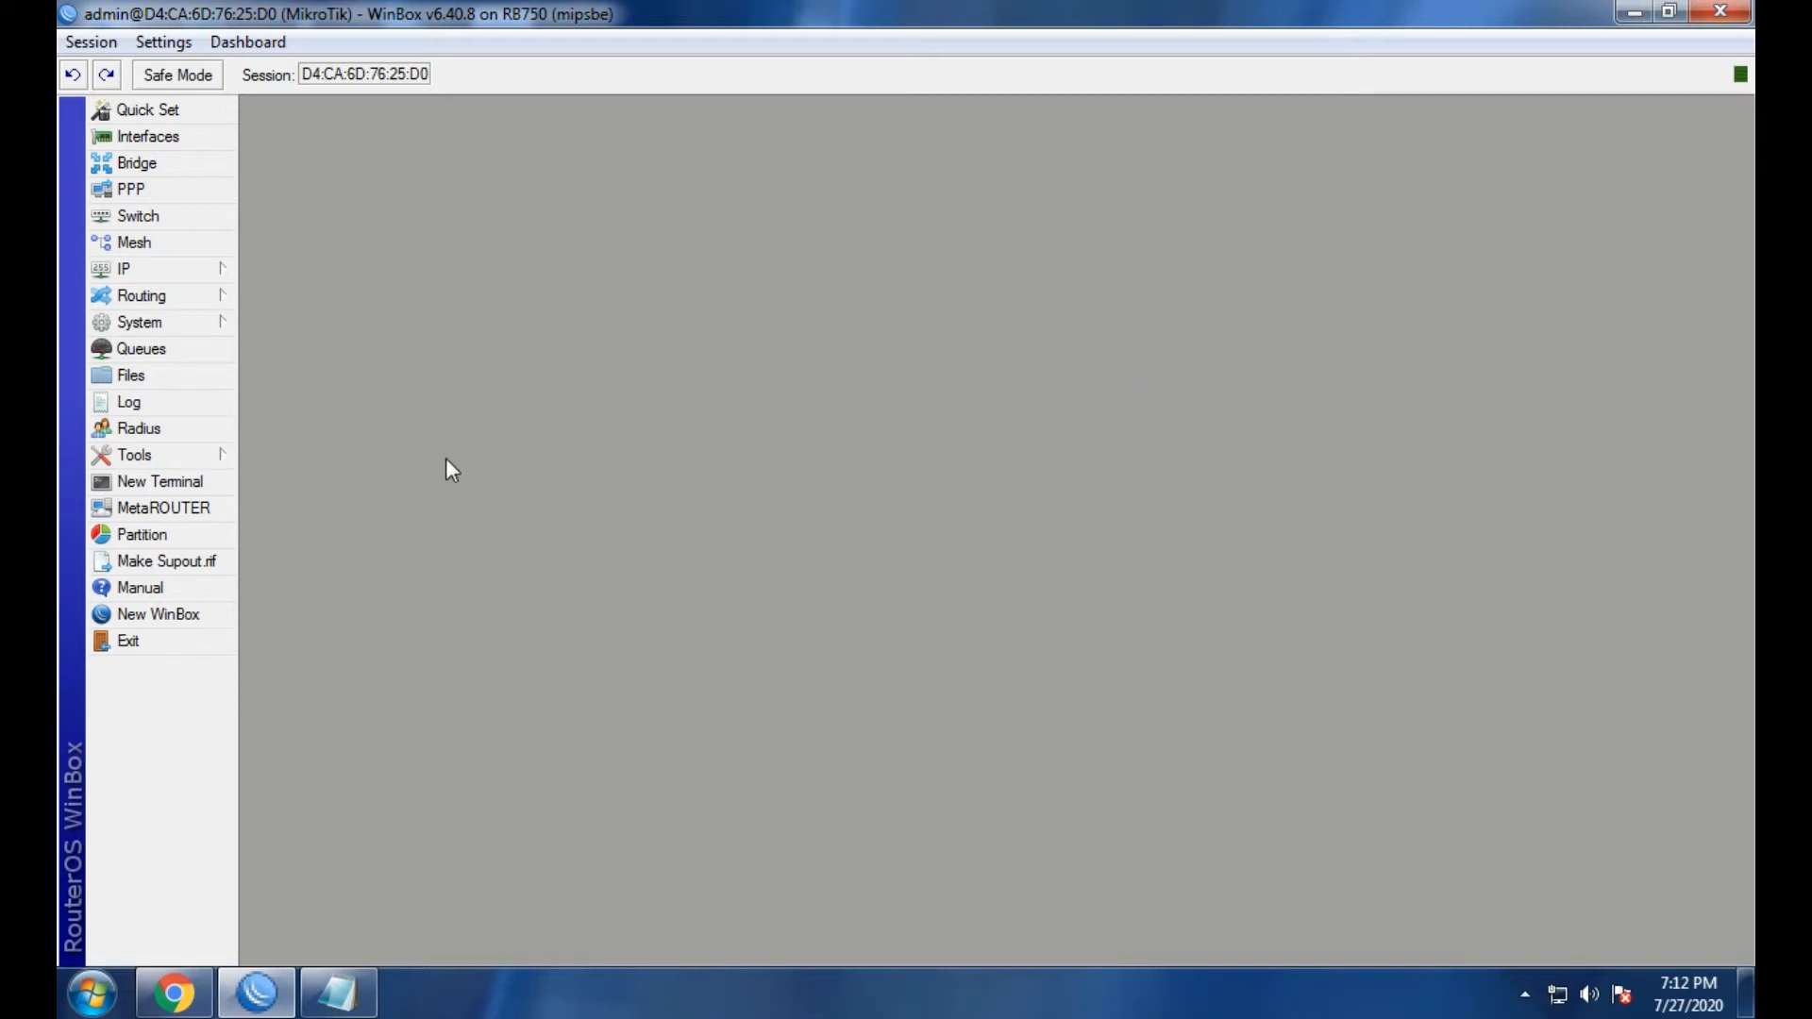
{"action": "left_click", "coordinate": [147, 454]}
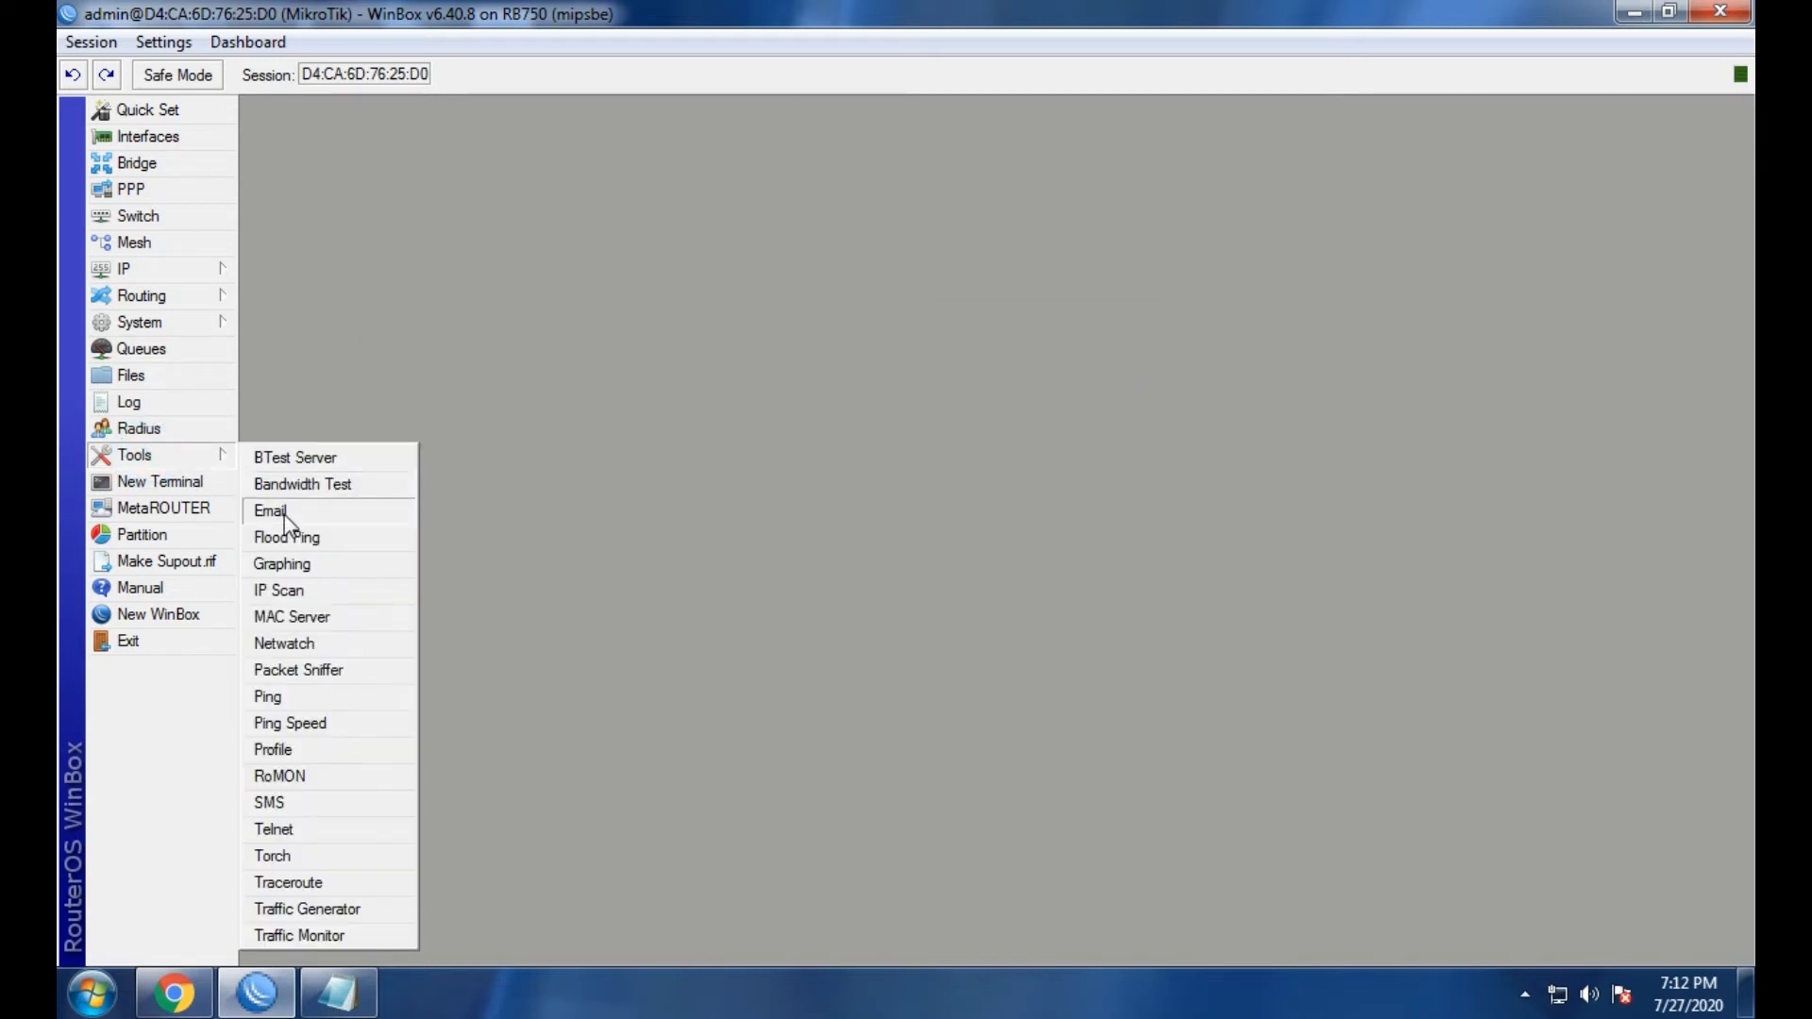
{"action": "left_click", "coordinate": [274, 511]}
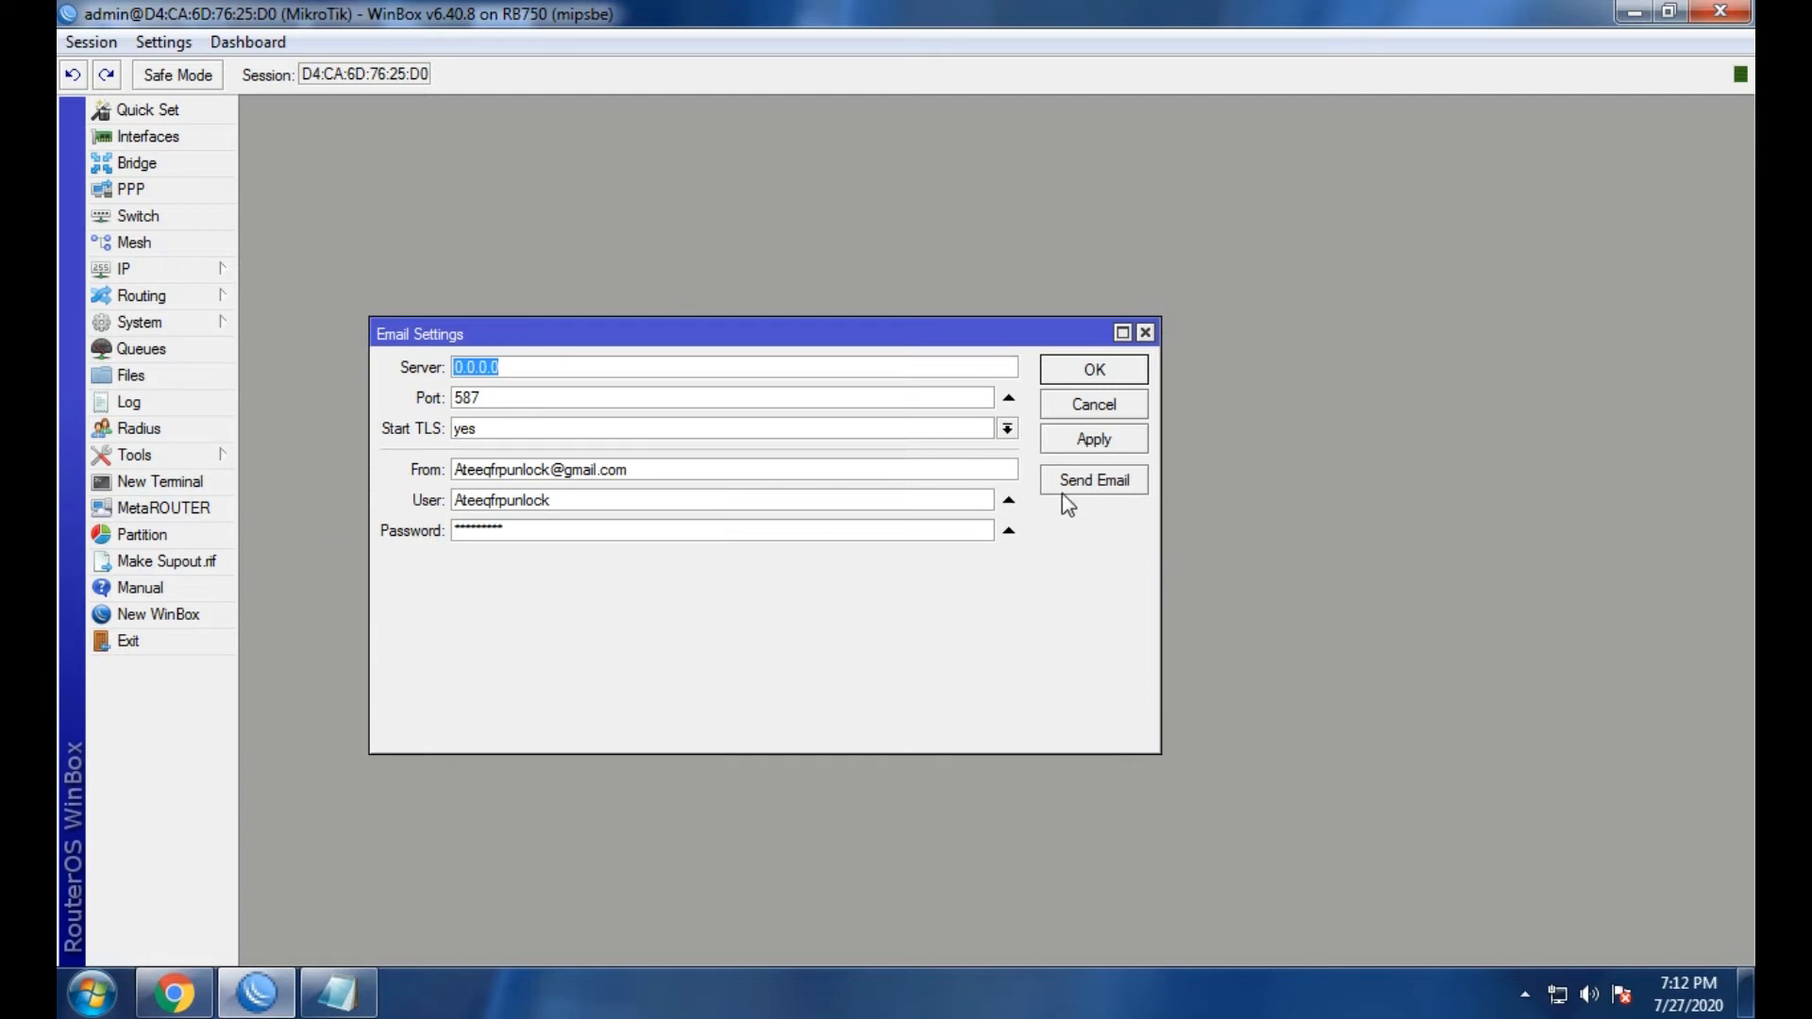
{"action": "left_click_drag", "start_coordinate": [1015, 335], "coordinate": [959, 280]}
{"action": "left_click", "coordinate": [1028, 427]}
{"action": "left_click_drag", "start_coordinate": [843, 271], "coordinate": [562, 144]}
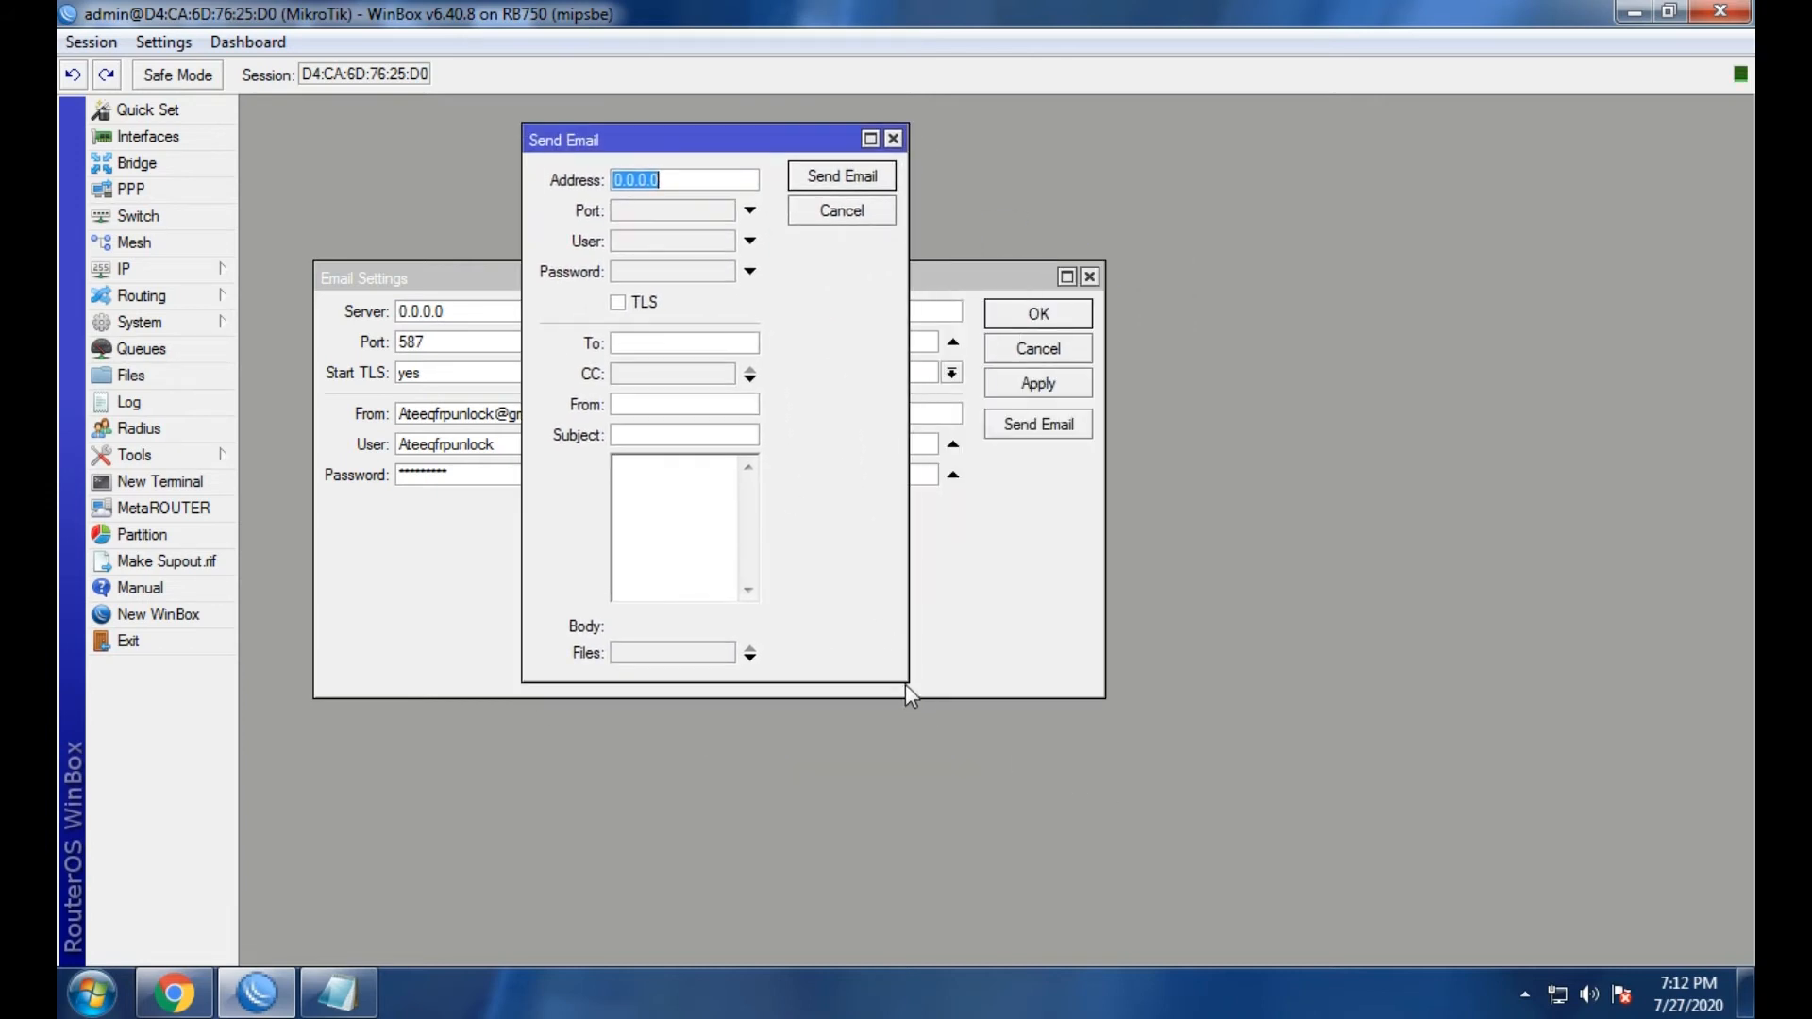
{"action": "left_click_drag", "start_coordinate": [905, 685], "coordinate": [1439, 827]}
{"action": "left_click_drag", "start_coordinate": [826, 156], "coordinate": [843, 191]}
Set the test form's port to 587 and paste the Gmail address as User.
{"action": "left_click", "coordinate": [789, 251]}
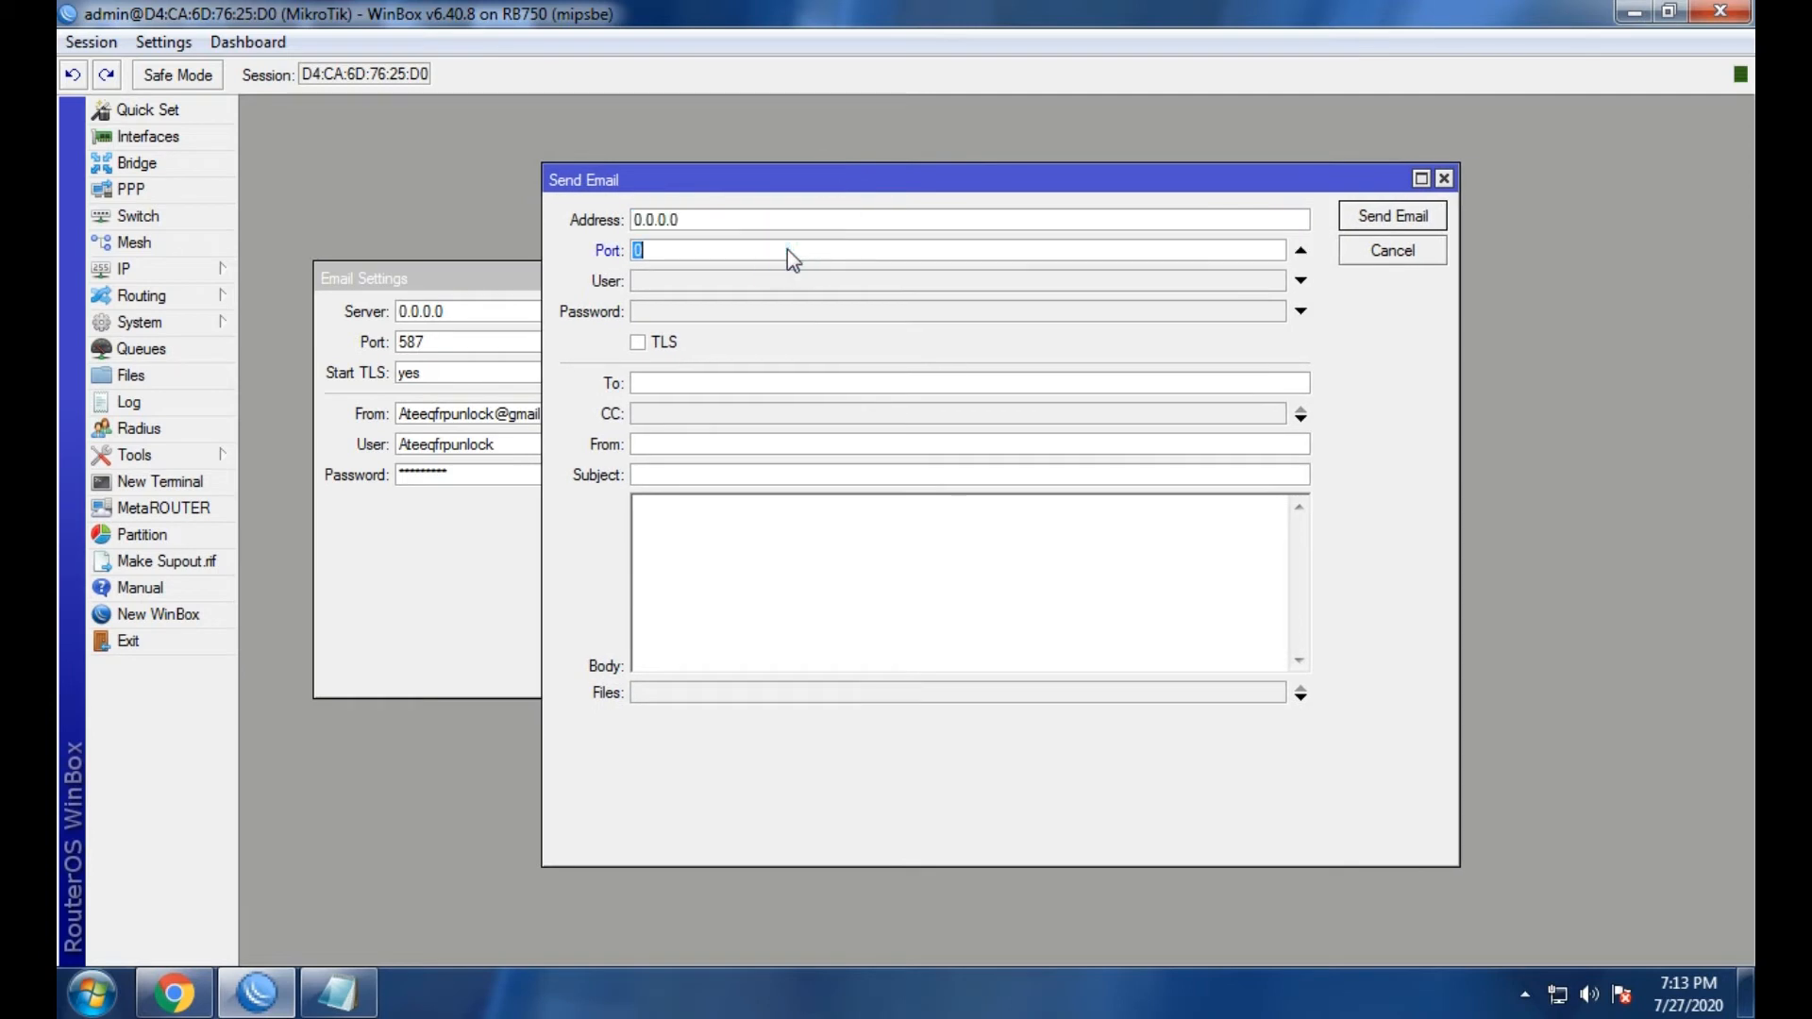
{"action": "type", "text": "587"}
{"action": "left_click", "coordinate": [780, 282]}
{"action": "left_click_drag", "start_coordinate": [800, 179], "coordinate": [923, 174]}
{"action": "left_click_drag", "start_coordinate": [580, 413], "coordinate": [406, 418]}
{"action": "right_click", "coordinate": [406, 418]}
{"action": "left_click", "coordinate": [440, 460]}
{"action": "left_click_drag", "start_coordinate": [846, 185], "coordinate": [859, 172]}
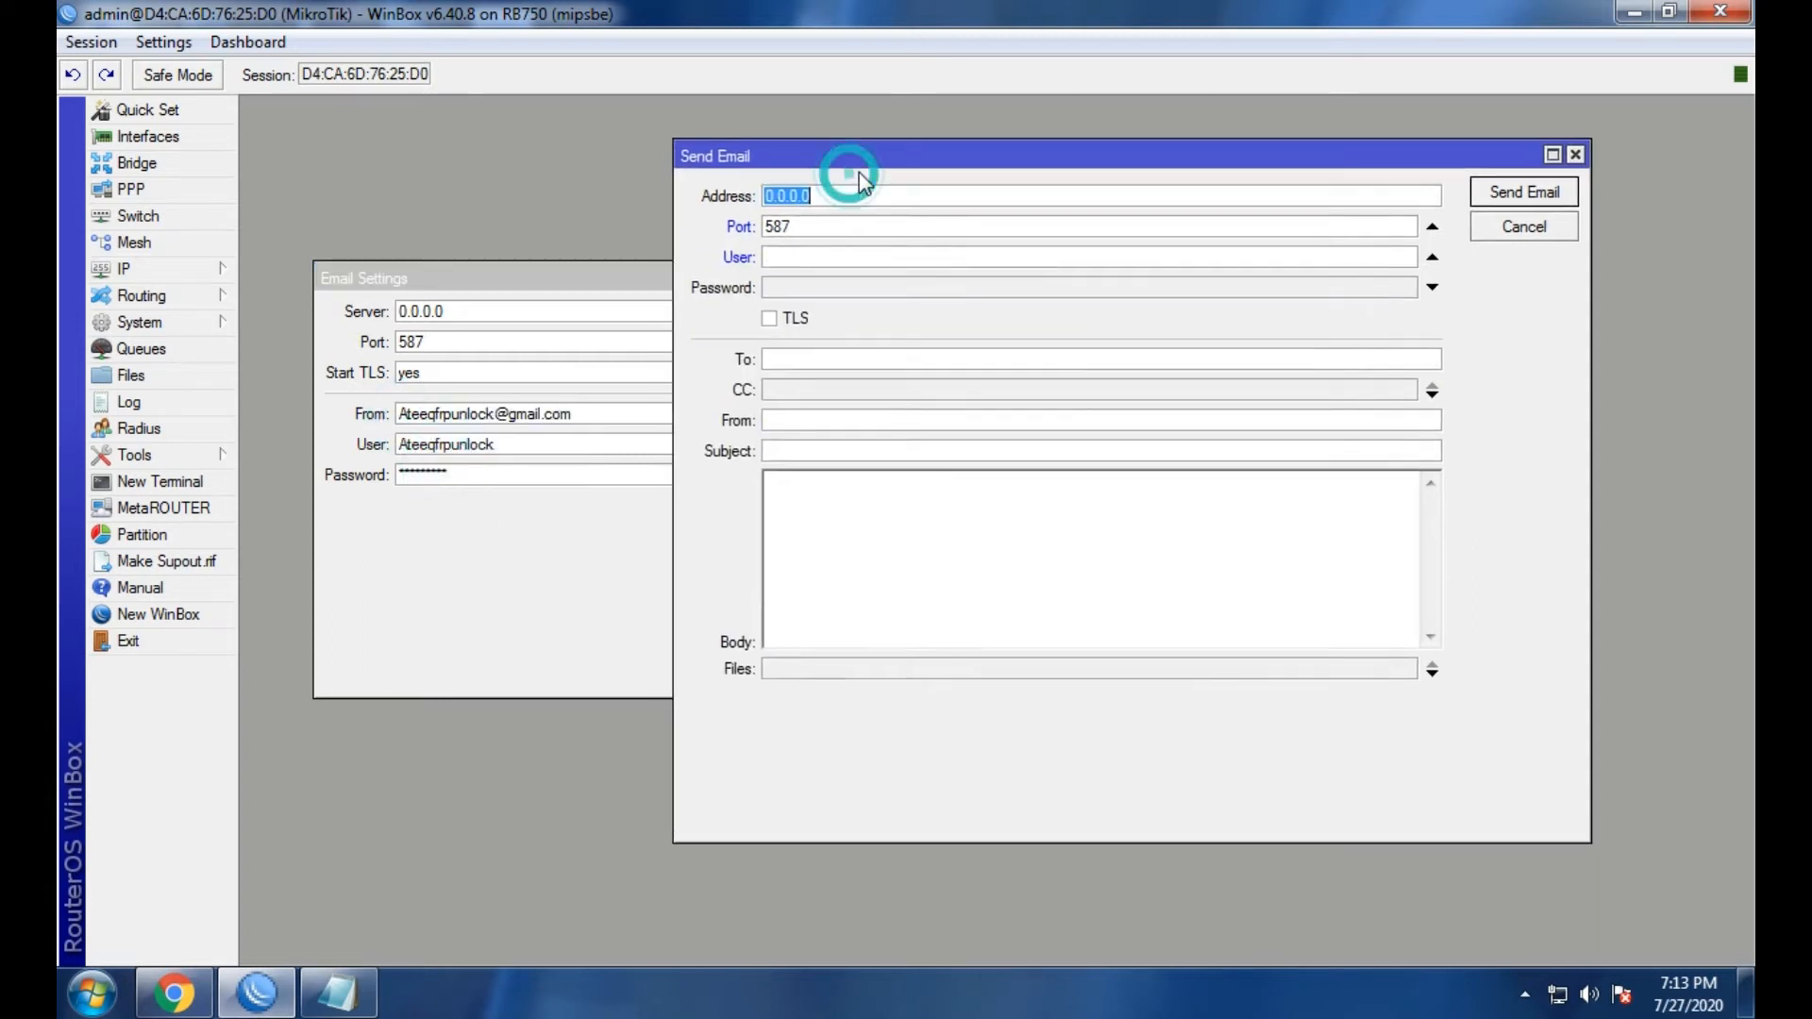
{"action": "right_click", "coordinate": [832, 263]}
{"action": "left_click", "coordinate": [862, 342]}
Enter the account password and enable TLS in the test form.
{"action": "left_click", "coordinate": [845, 292]}
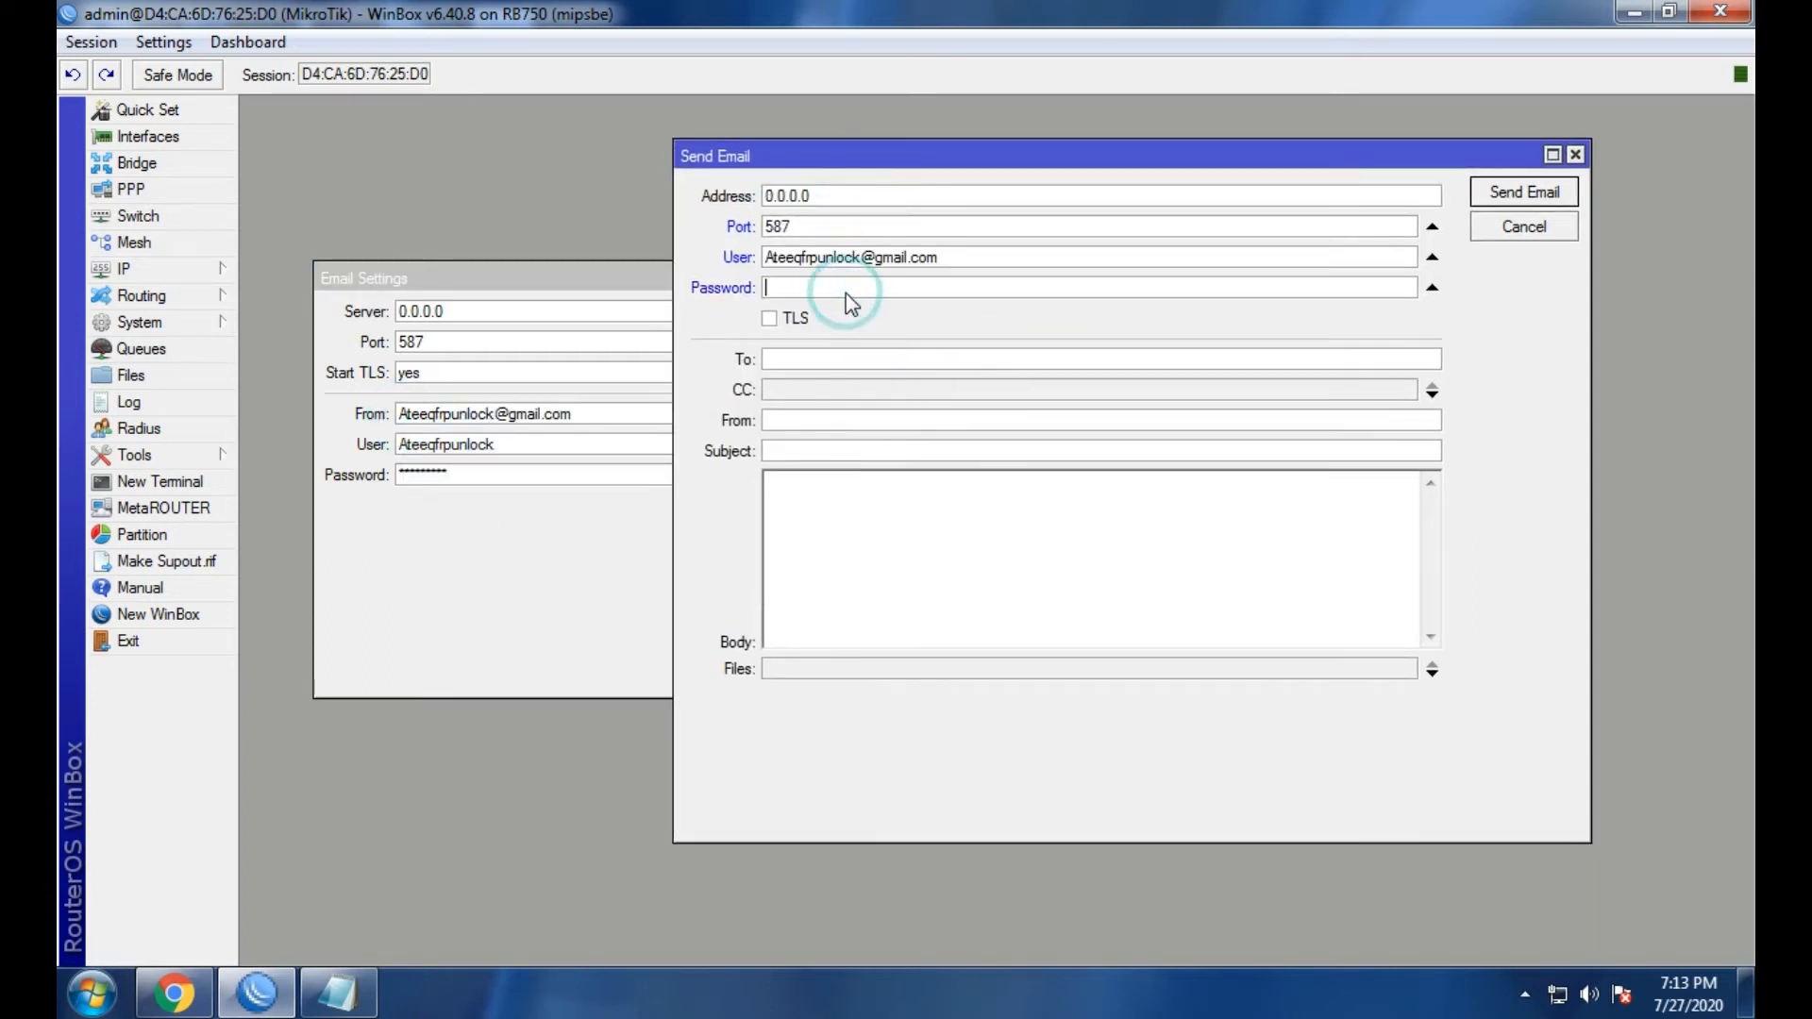
{"action": "type", "text": "****"}
{"action": "key", "text": "BackSpace"}
{"action": "key", "text": "BackSpace"}
{"action": "key", "text": "BackSpace"}
{"action": "key", "text": "BackSpace"}
{"action": "key", "text": "BackSpace"}
{"action": "key", "text": "BackSpace"}
{"action": "key", "text": "BackSpace"}
{"action": "key", "text": "BackSpace"}
{"action": "key", "text": "BackSpace"}
{"action": "type", "text": "****"}
{"action": "left_click_drag", "start_coordinate": [790, 155], "coordinate": [776, 153]}
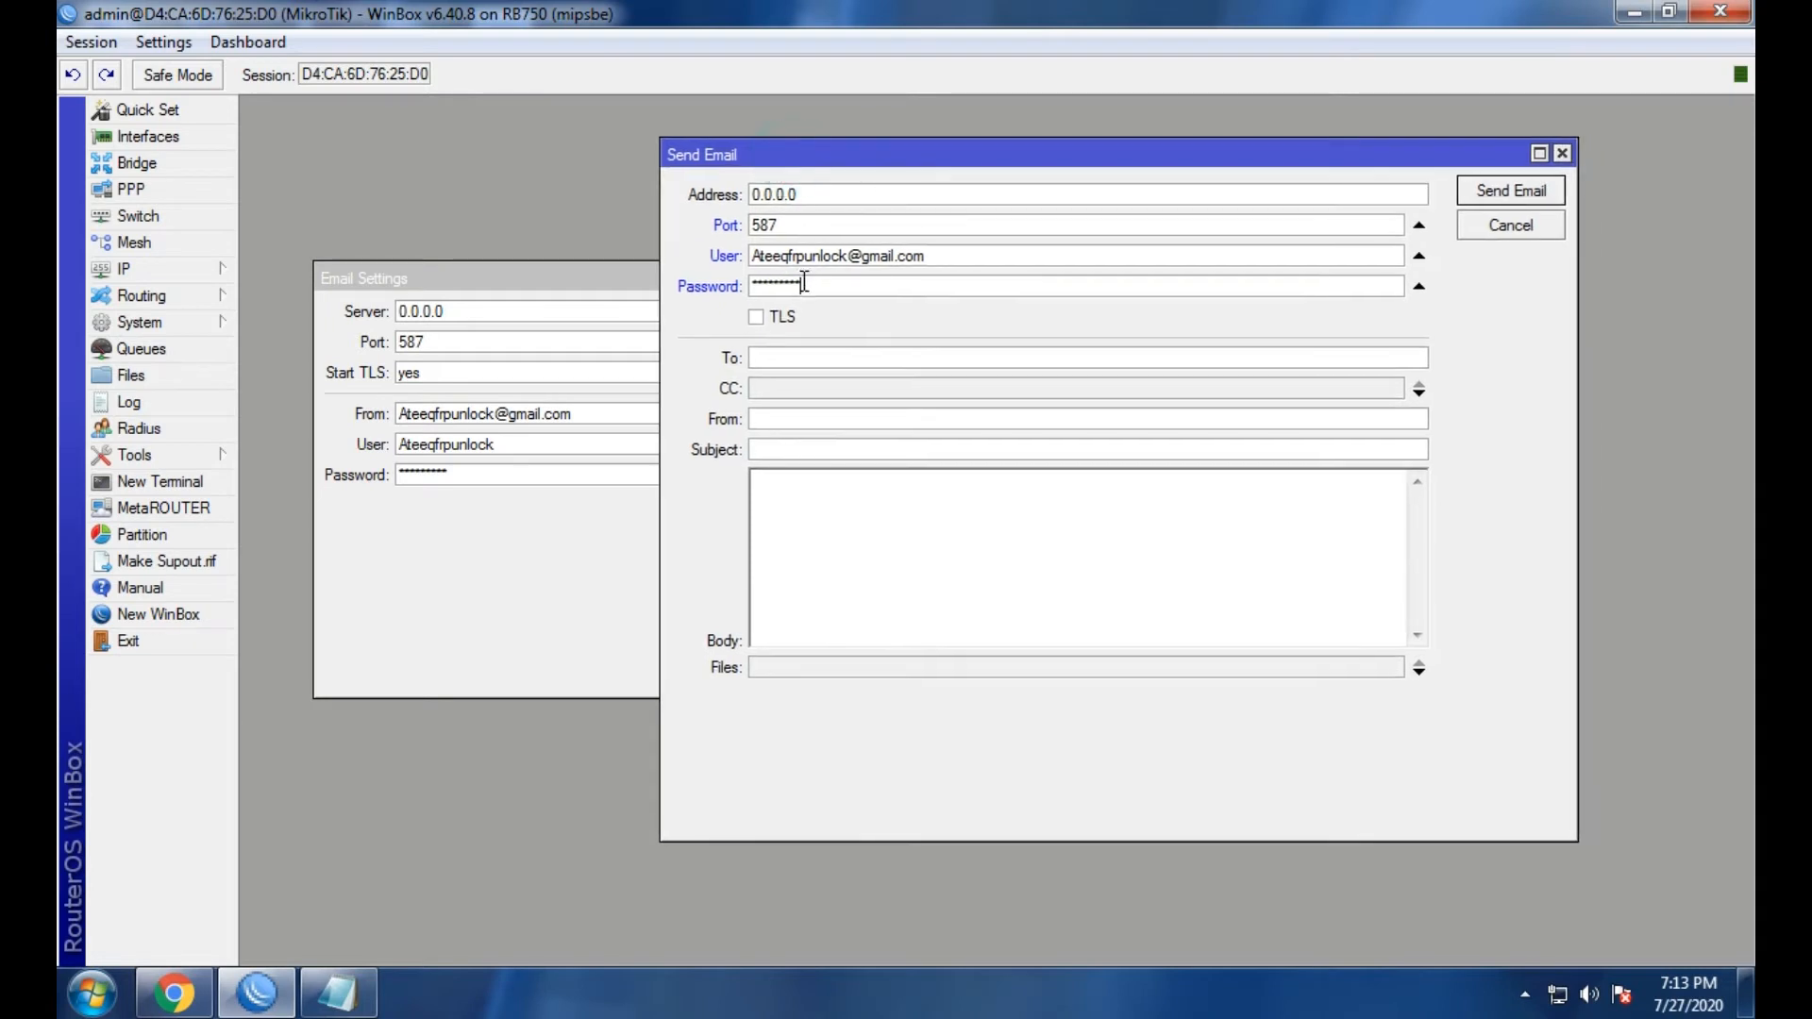
{"action": "left_click", "coordinate": [756, 318]}
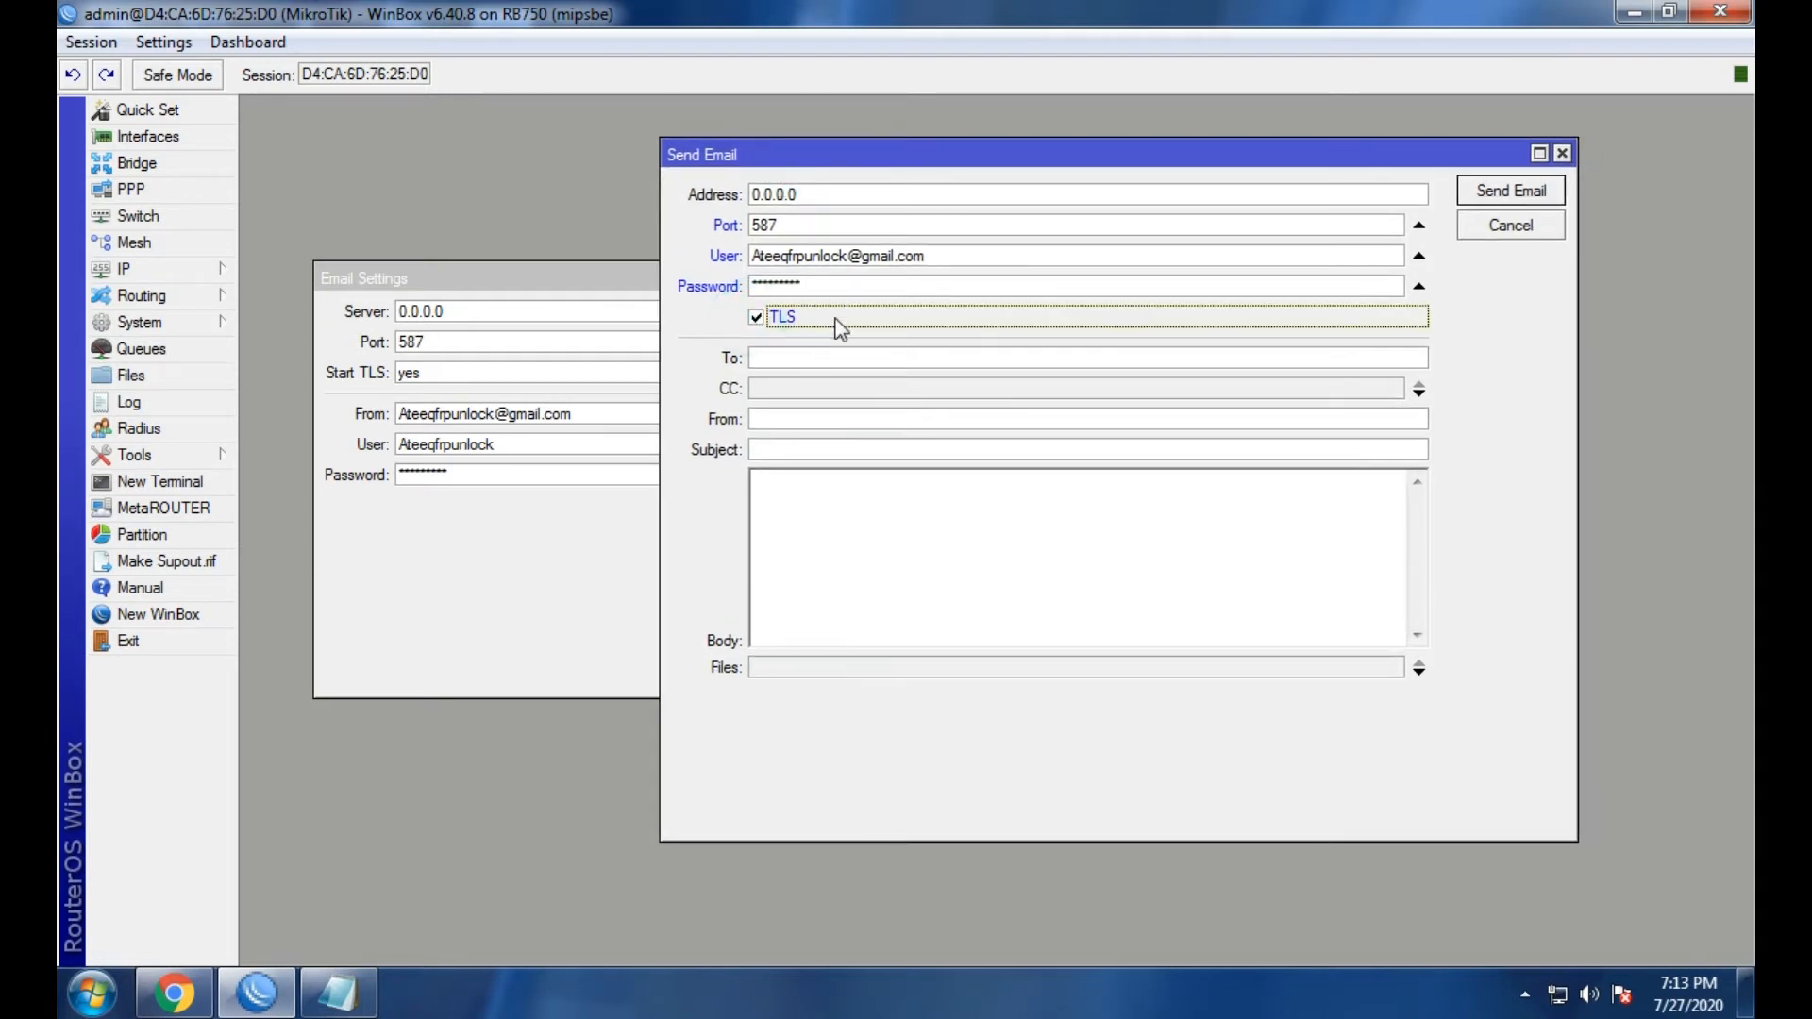
{"action": "left_click", "coordinate": [821, 363]}
Paste the Gmail address into both the To and From fields.
{"action": "right_click", "coordinate": [819, 363]}
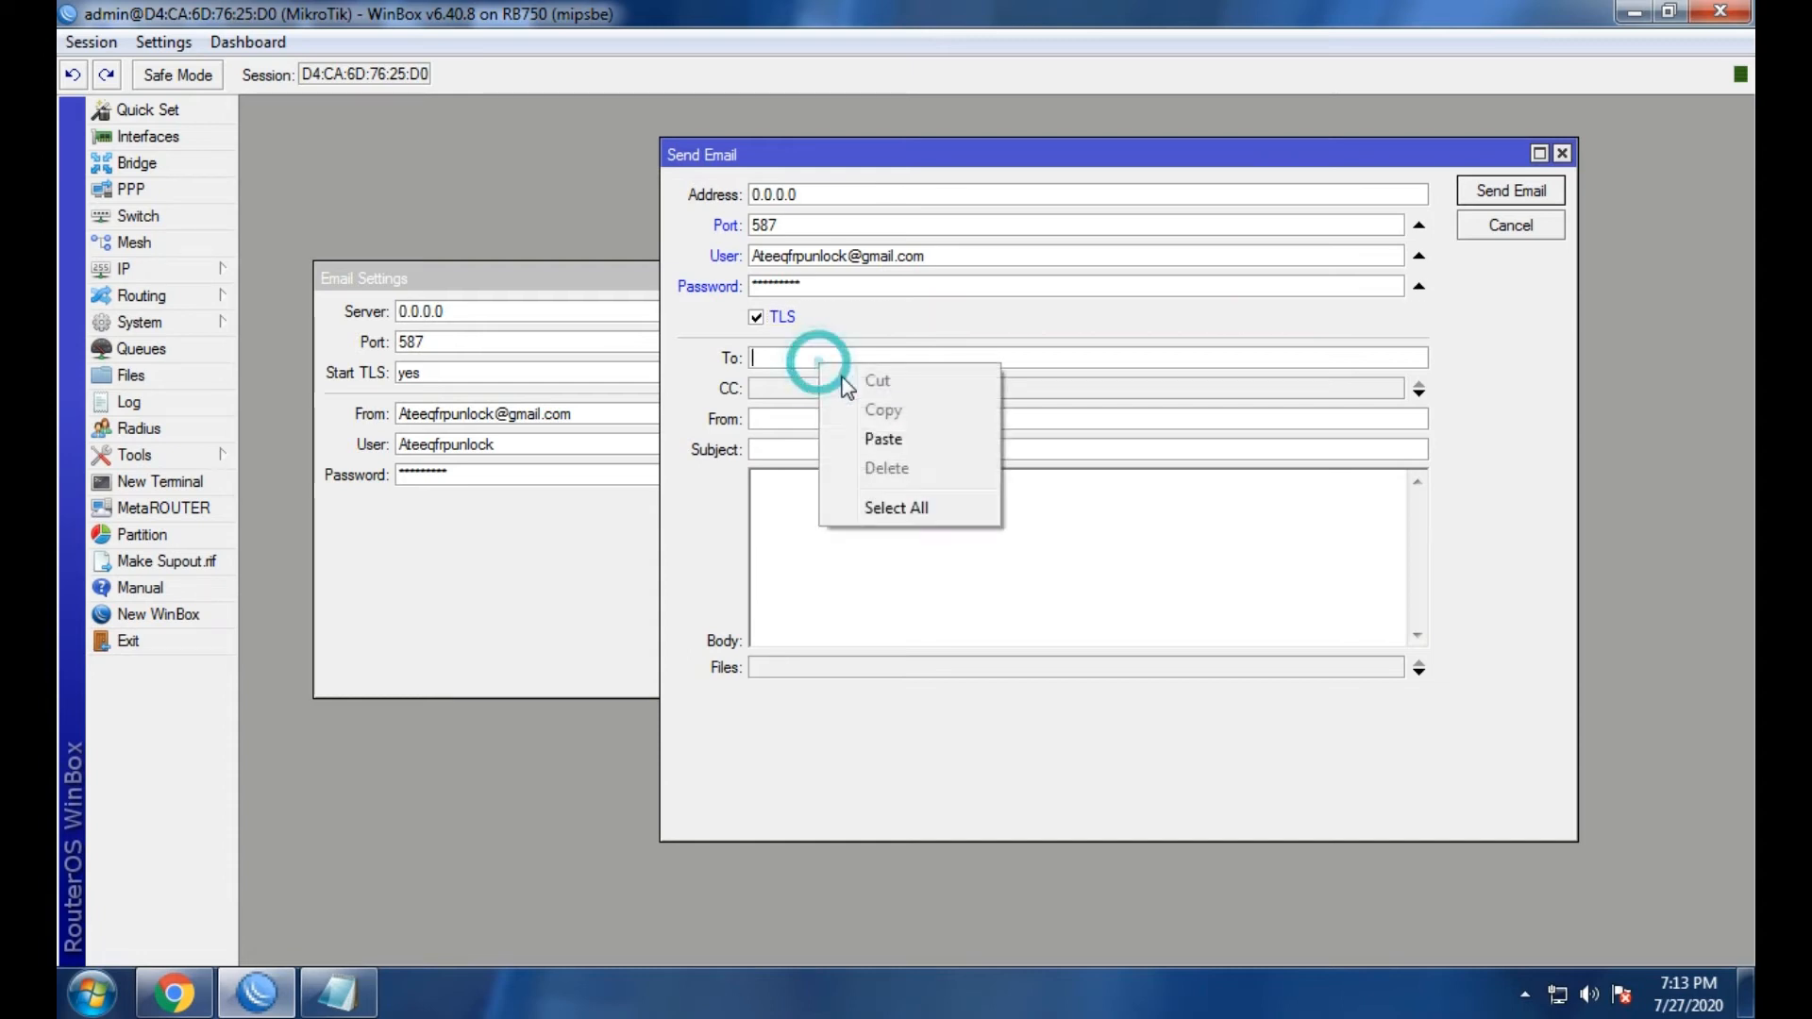
{"action": "left_click", "coordinate": [861, 440]}
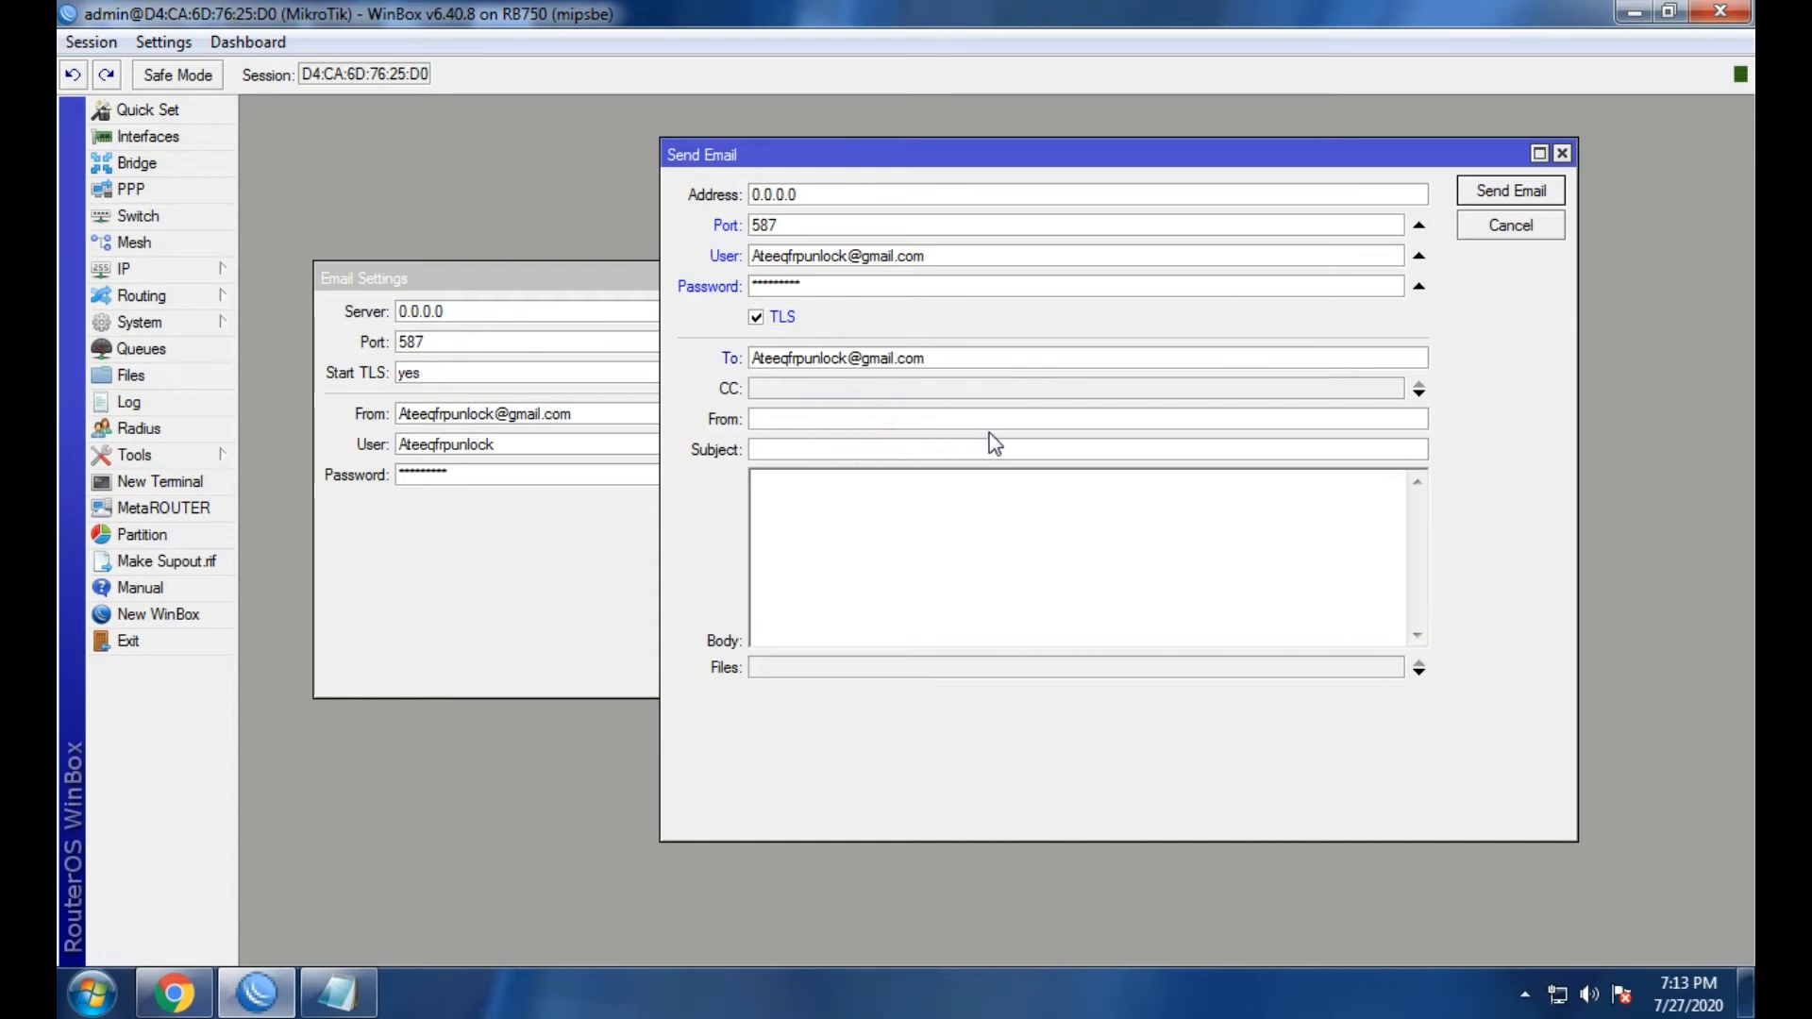
{"action": "left_click", "coordinate": [929, 419]}
{"action": "right_click", "coordinate": [928, 418]}
{"action": "left_click", "coordinate": [1008, 495]}
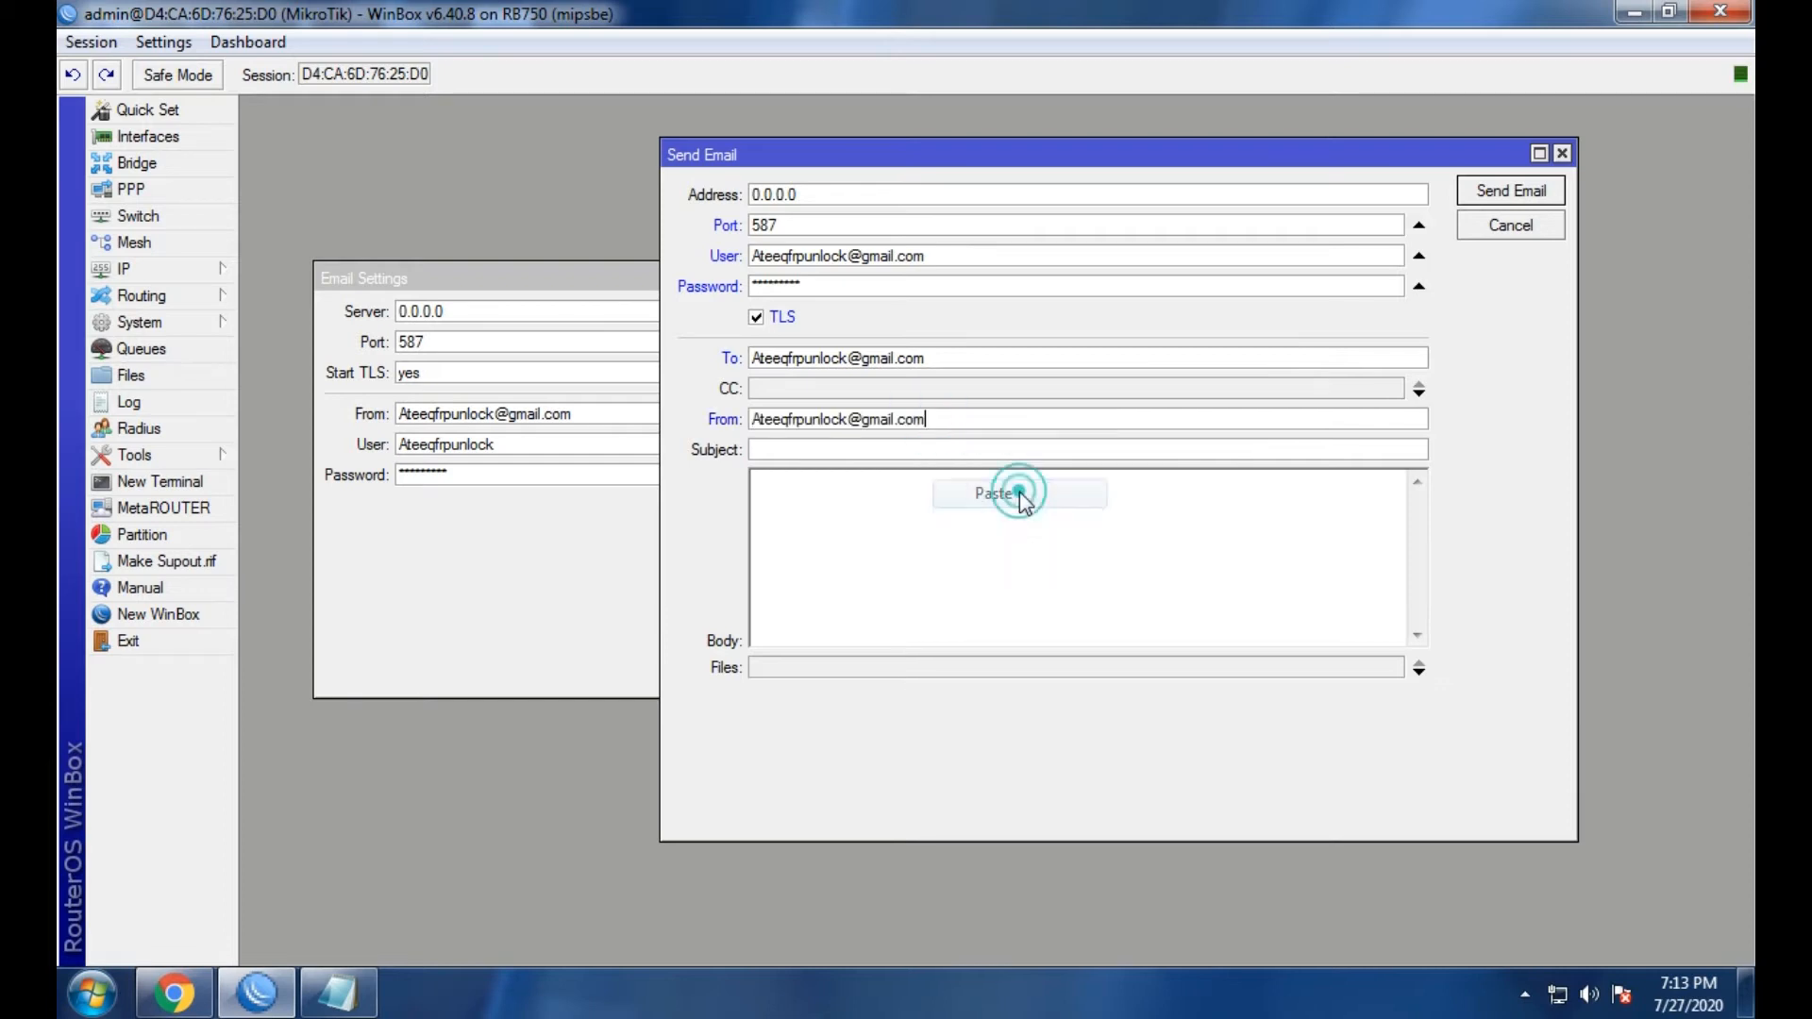
Enter subject 'Mikrotik Test' and body 'ATEEQWIFINETWORK YOUTUBE CHANNEL', then send the email.
{"action": "left_click", "coordinate": [801, 447]}
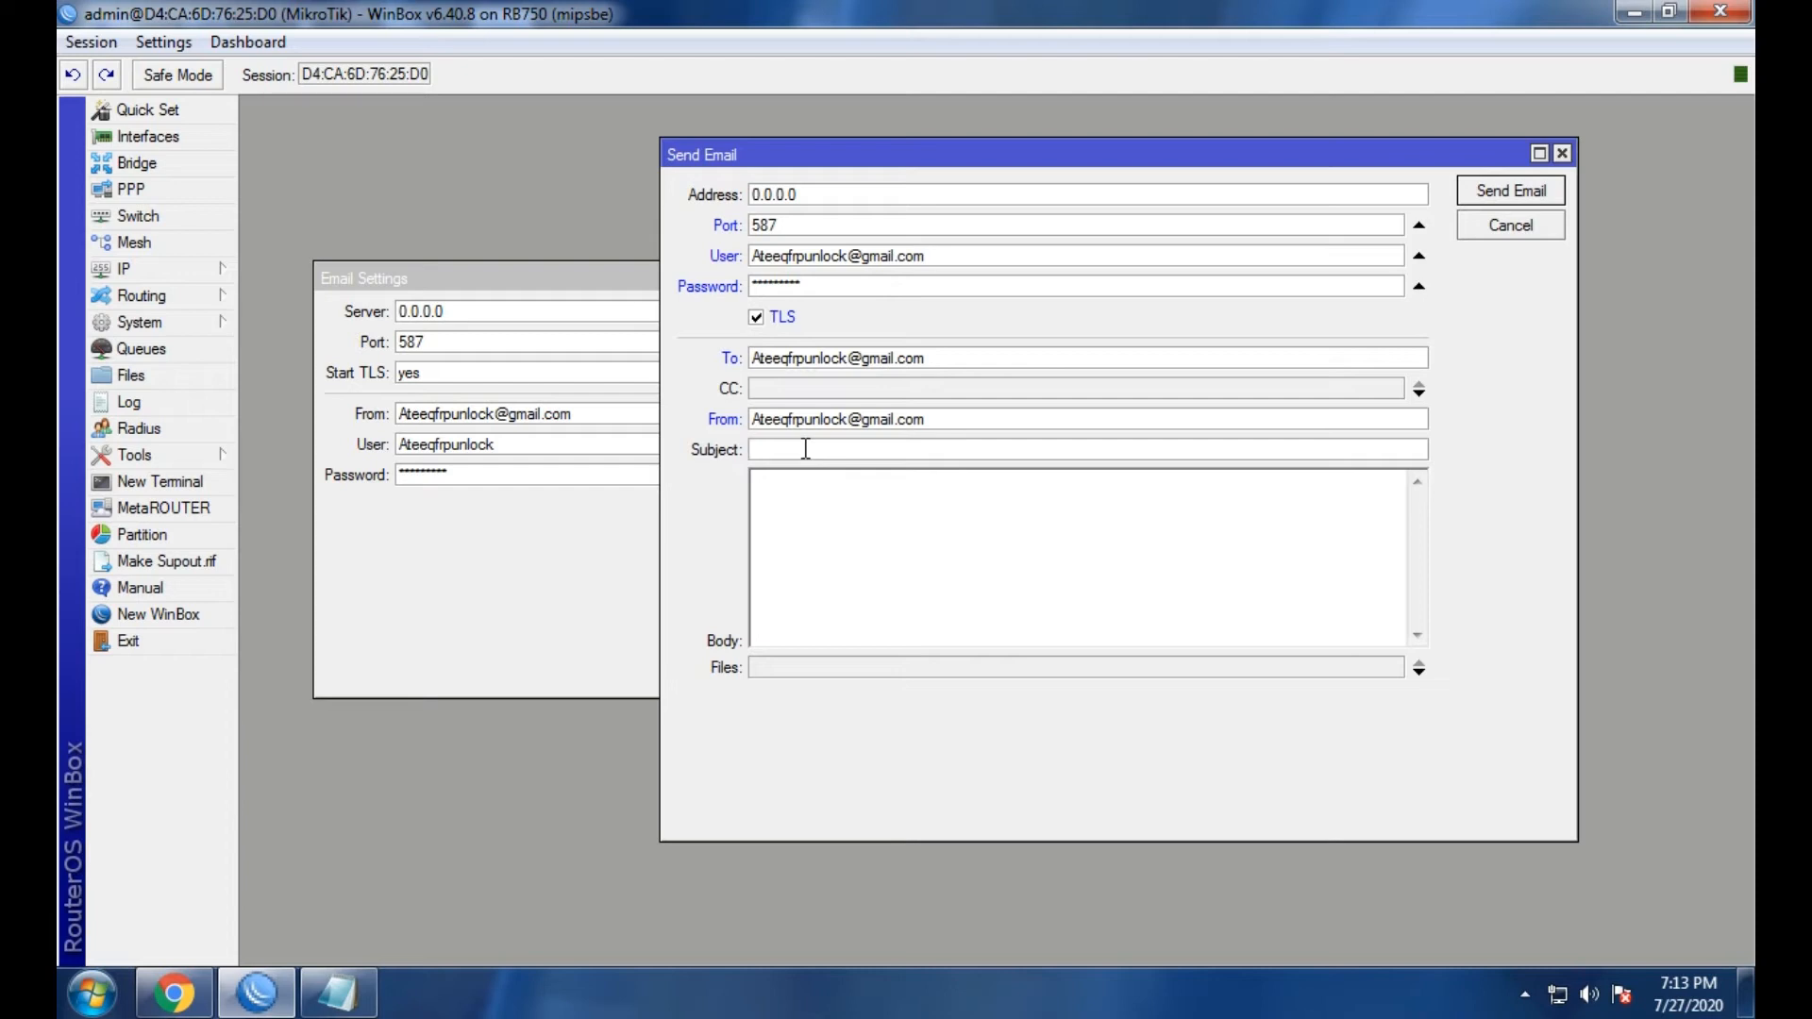
{"action": "type", "text": "Mikrotik Test"}
{"action": "left_click_drag", "start_coordinate": [876, 451], "coordinate": [739, 463]}
{"action": "left_click", "coordinate": [861, 549]}
{"action": "type", "text": "ATE"}
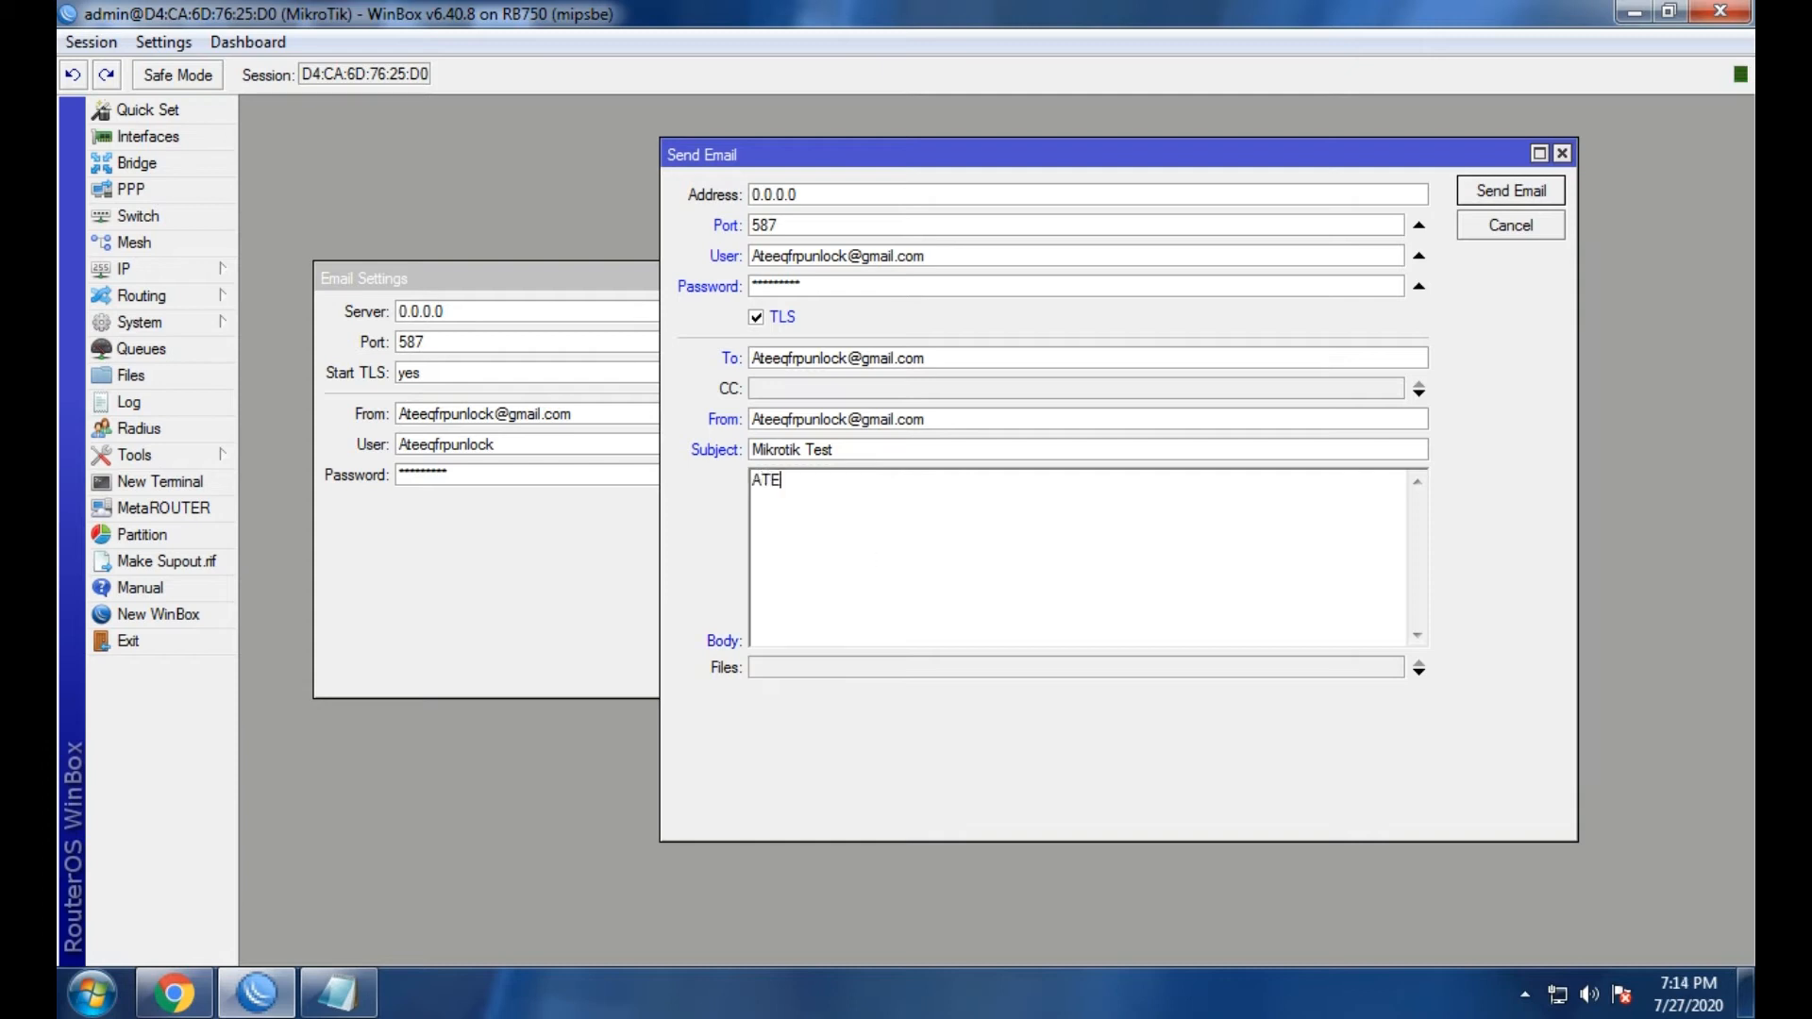
{"action": "type", "text": "EQWIFINETWORK YYOUTUBE"}
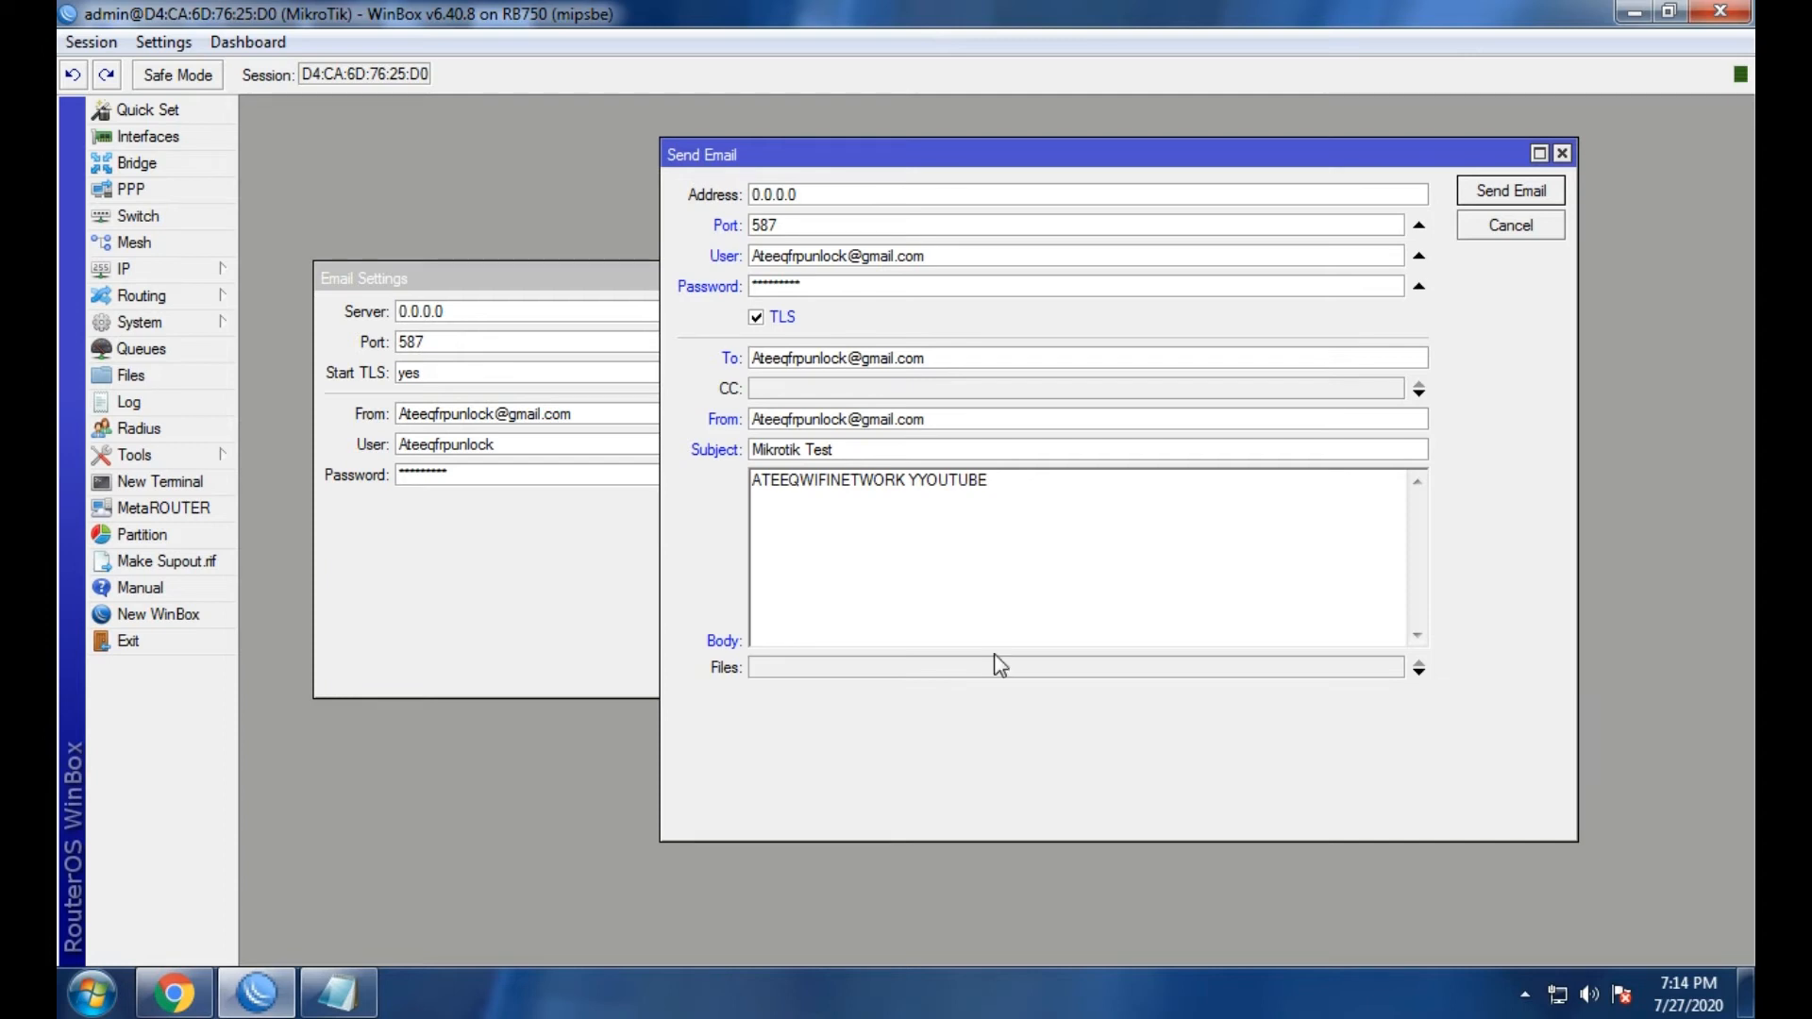
{"action": "left_click", "coordinate": [915, 478]}
{"action": "left_click", "coordinate": [1035, 478]}
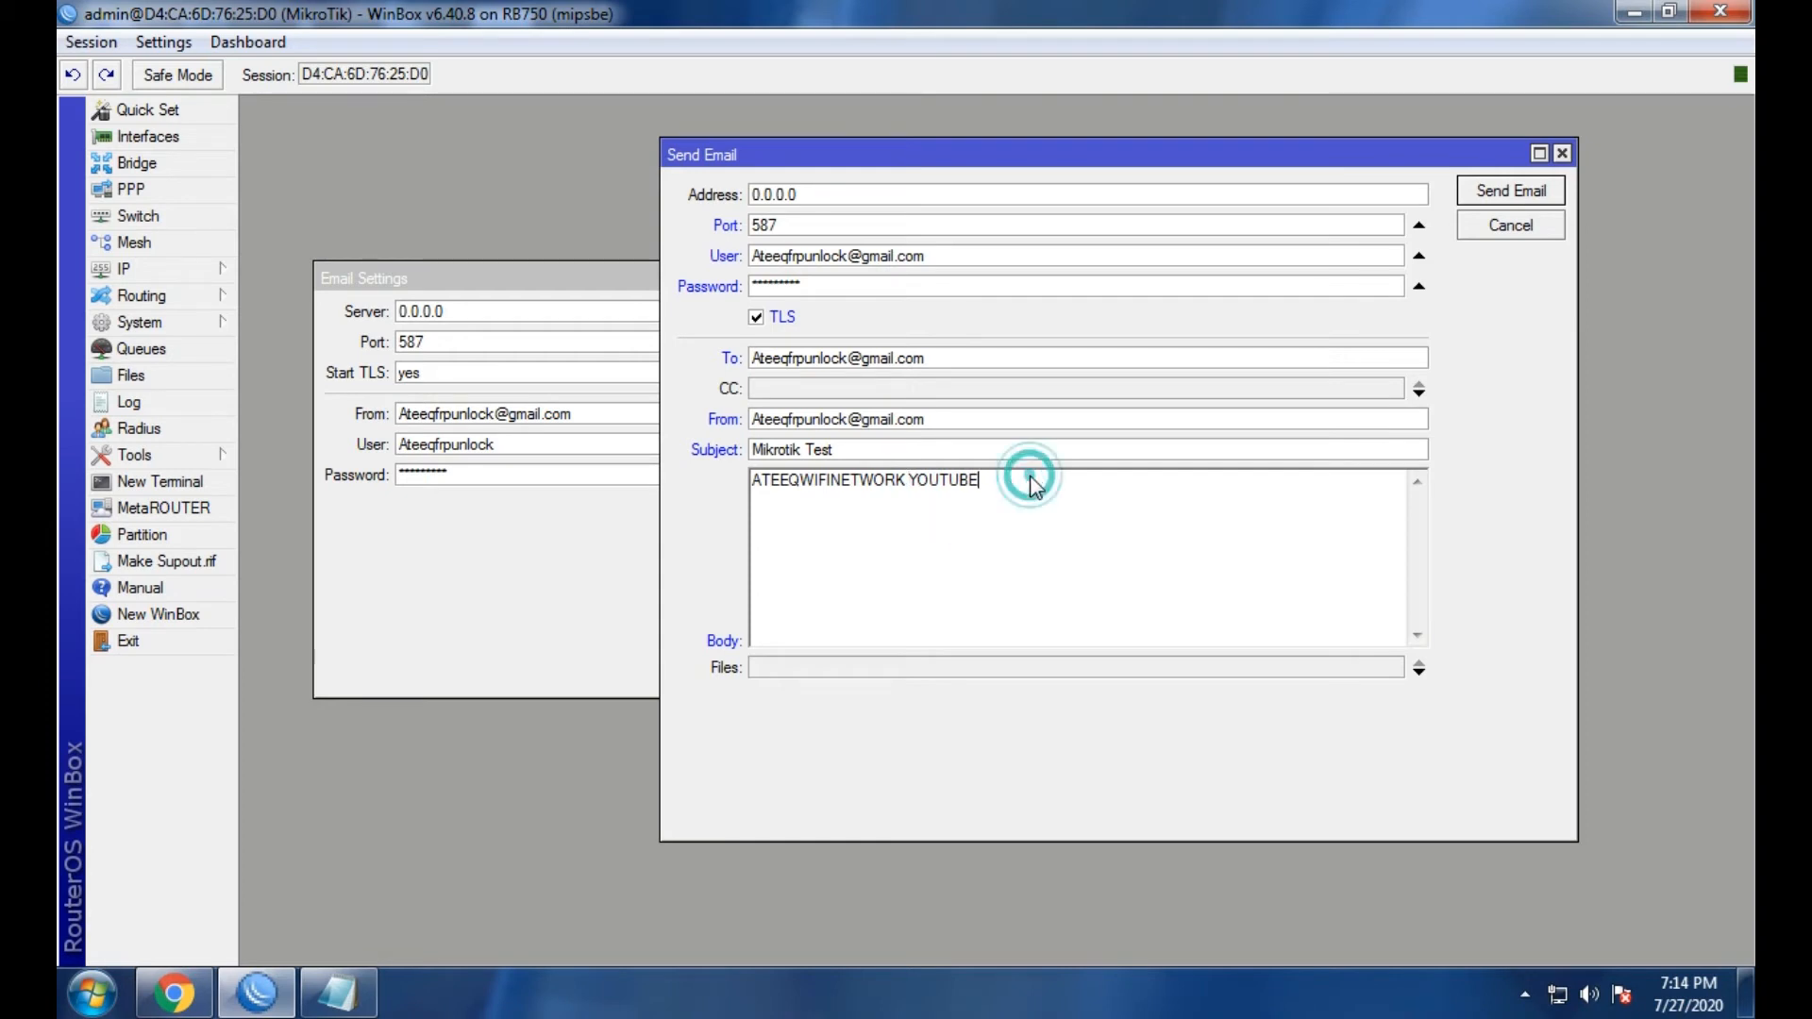
{"action": "type", "text": "CHANNEL"}
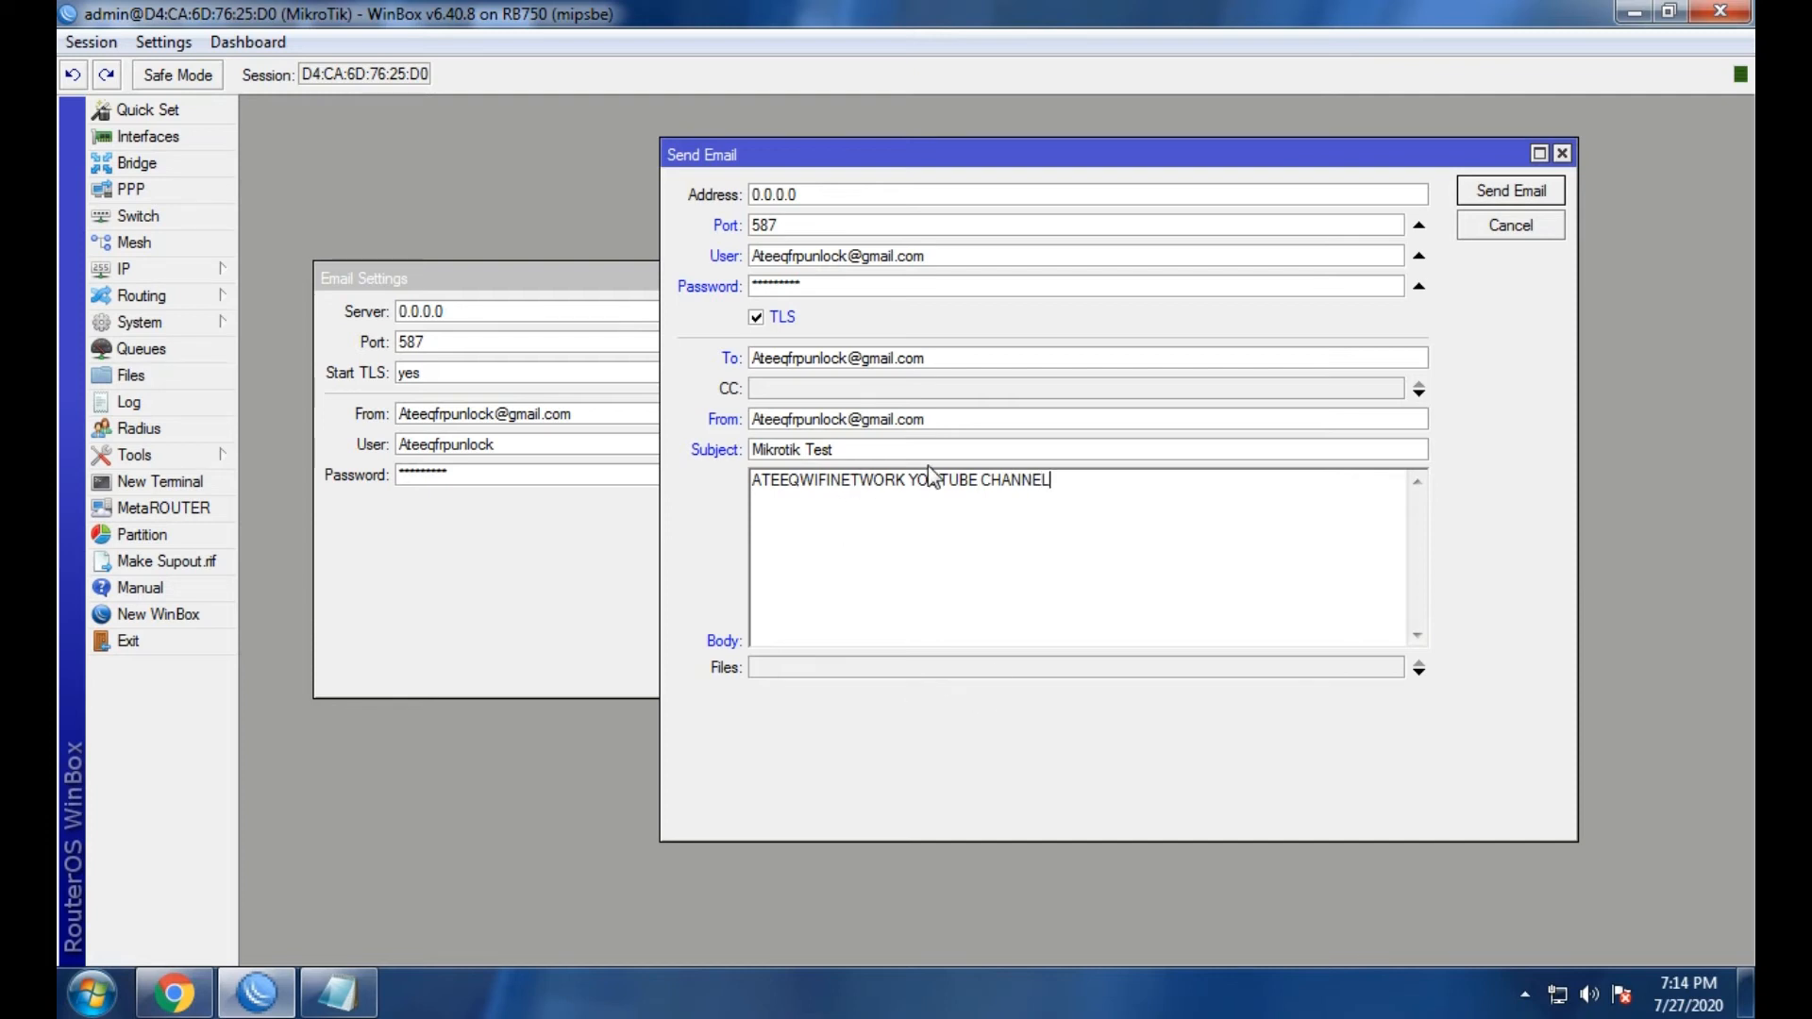
{"action": "left_click", "coordinate": [1495, 194]}
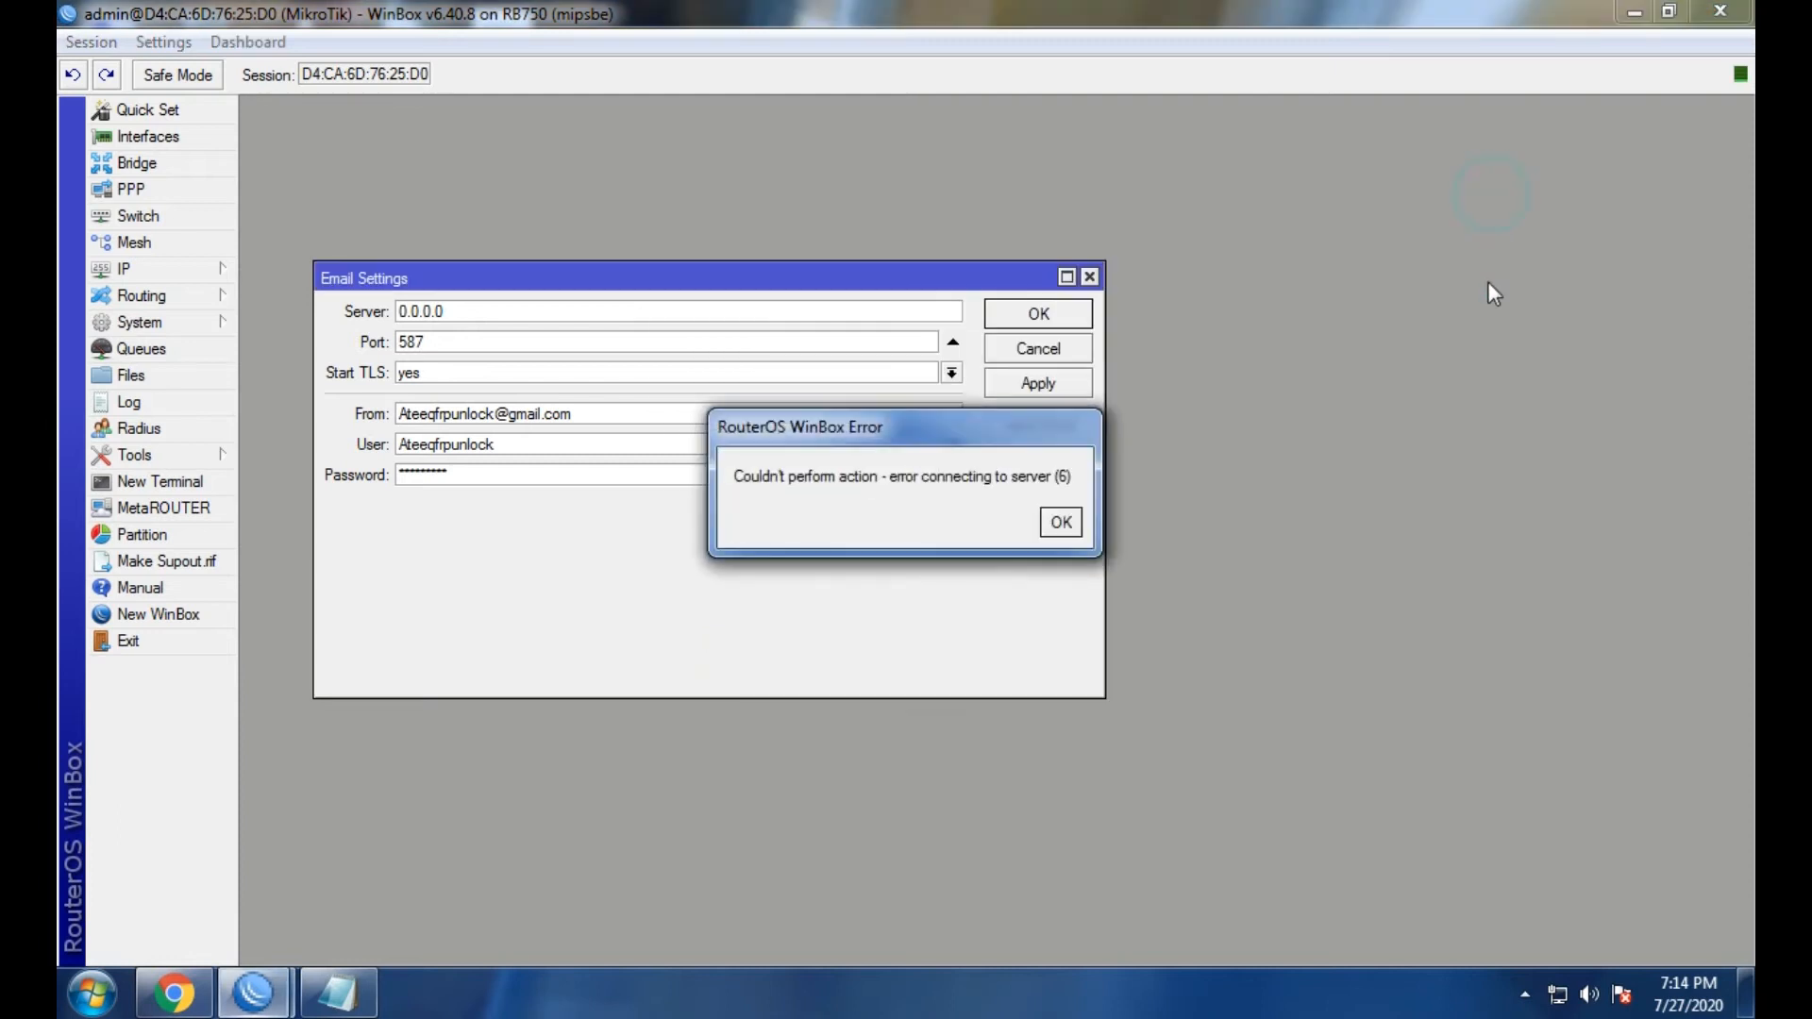
Dismiss the server connection error and move the Email Settings window aside.
{"action": "left_click", "coordinate": [1055, 522]}
{"action": "left_click_drag", "start_coordinate": [699, 275], "coordinate": [779, 264]}
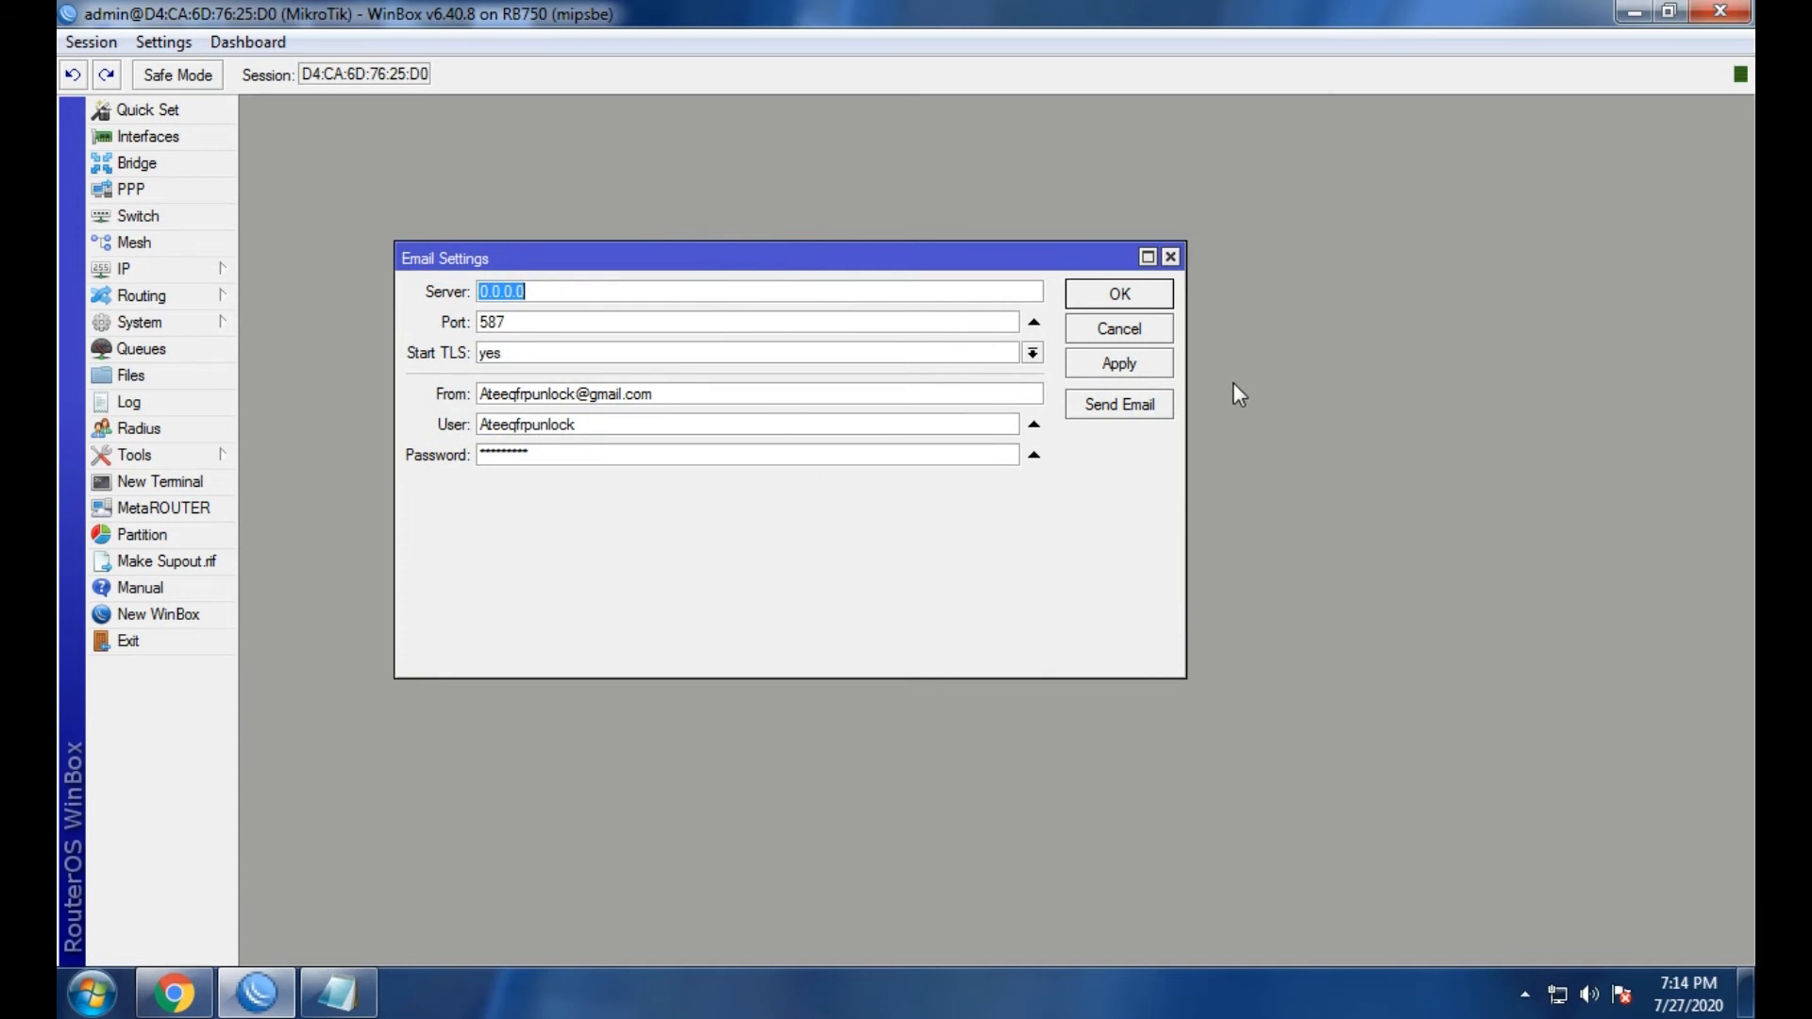
{"action": "left_click_drag", "start_coordinate": [918, 258], "coordinate": [984, 250]}
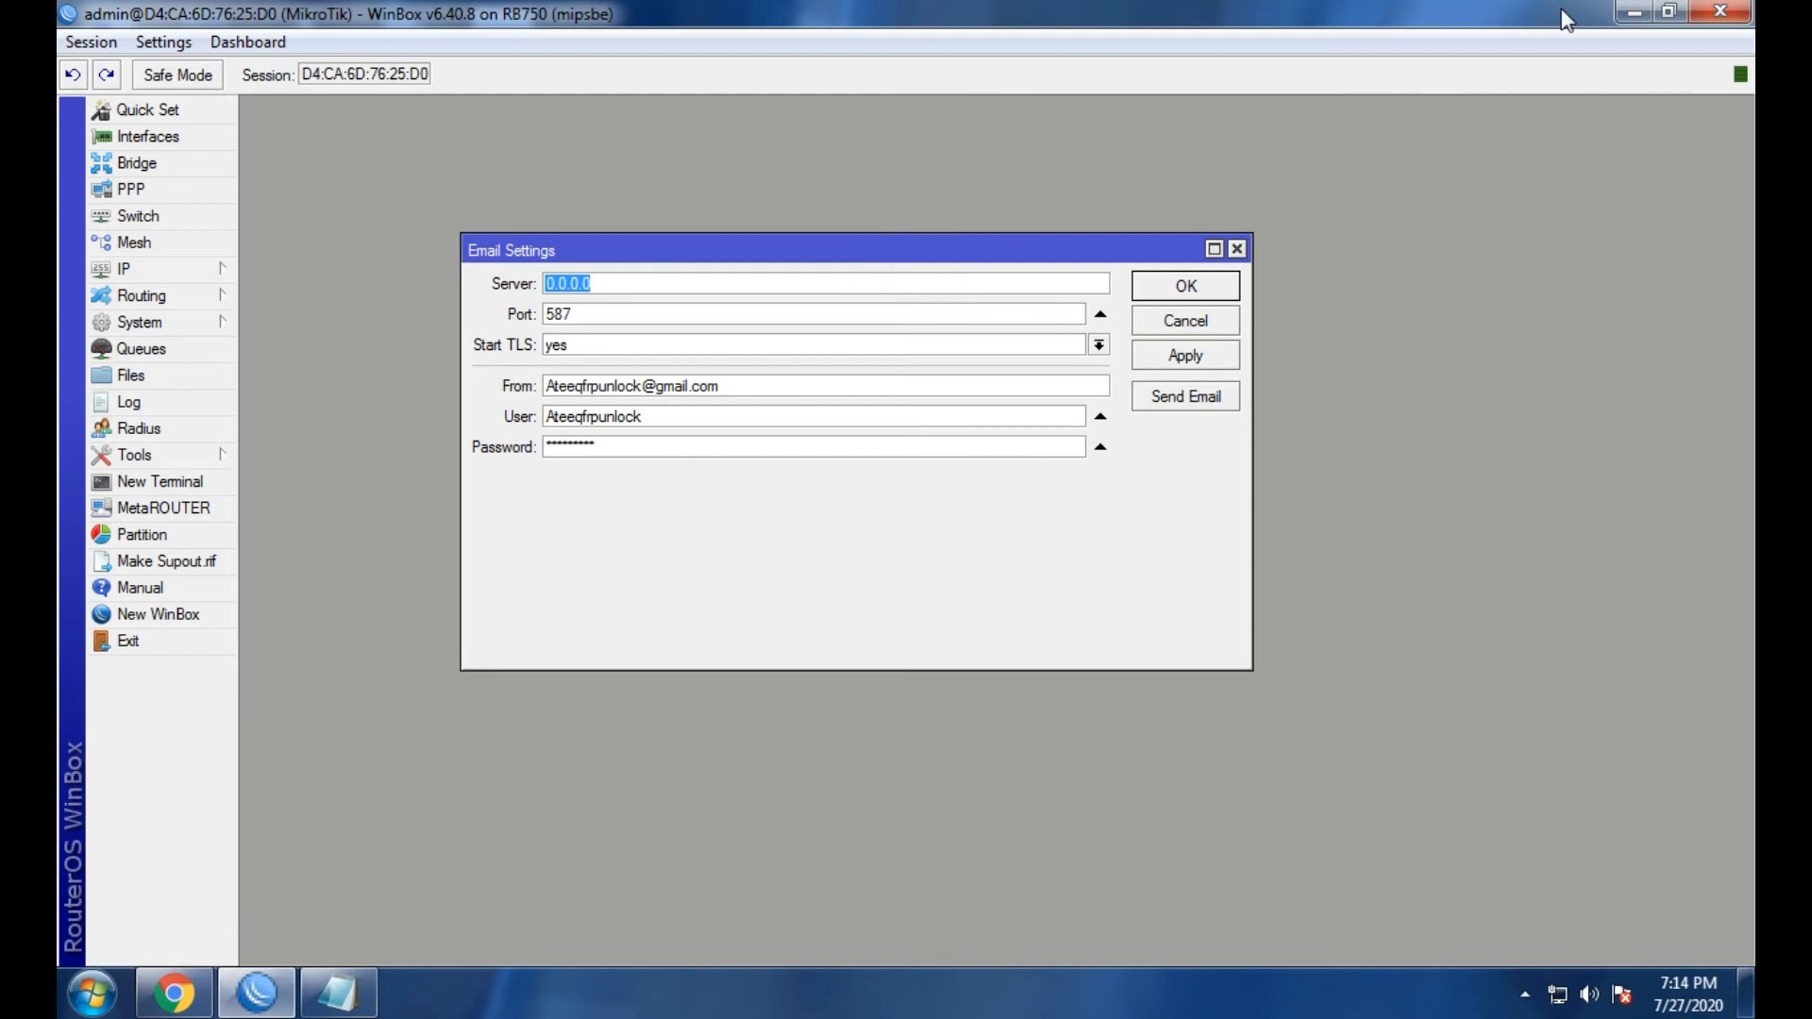
Copy the lesssecureapps URL from New Text Document (4), then close the notes.
{"action": "left_click", "coordinate": [1634, 11]}
{"action": "right_click", "coordinate": [1018, 226]}
{"action": "left_click", "coordinate": [1076, 296]}
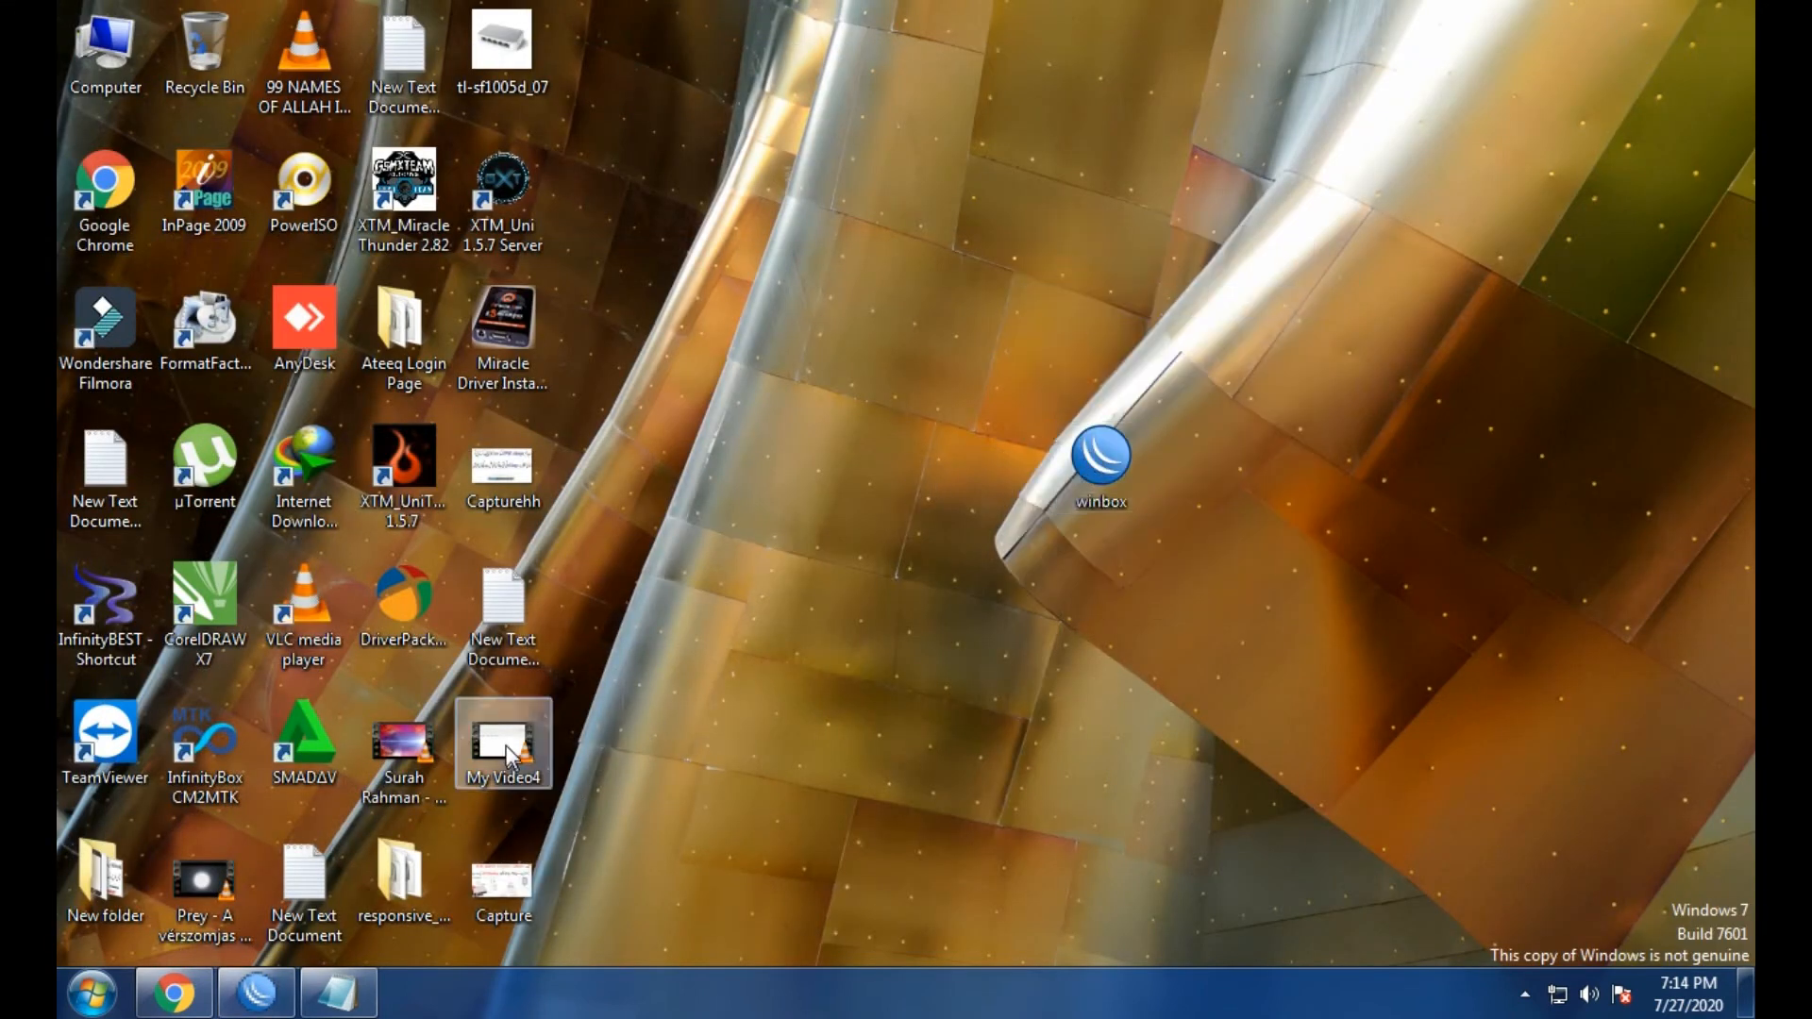
{"action": "double_click", "coordinate": [487, 600]}
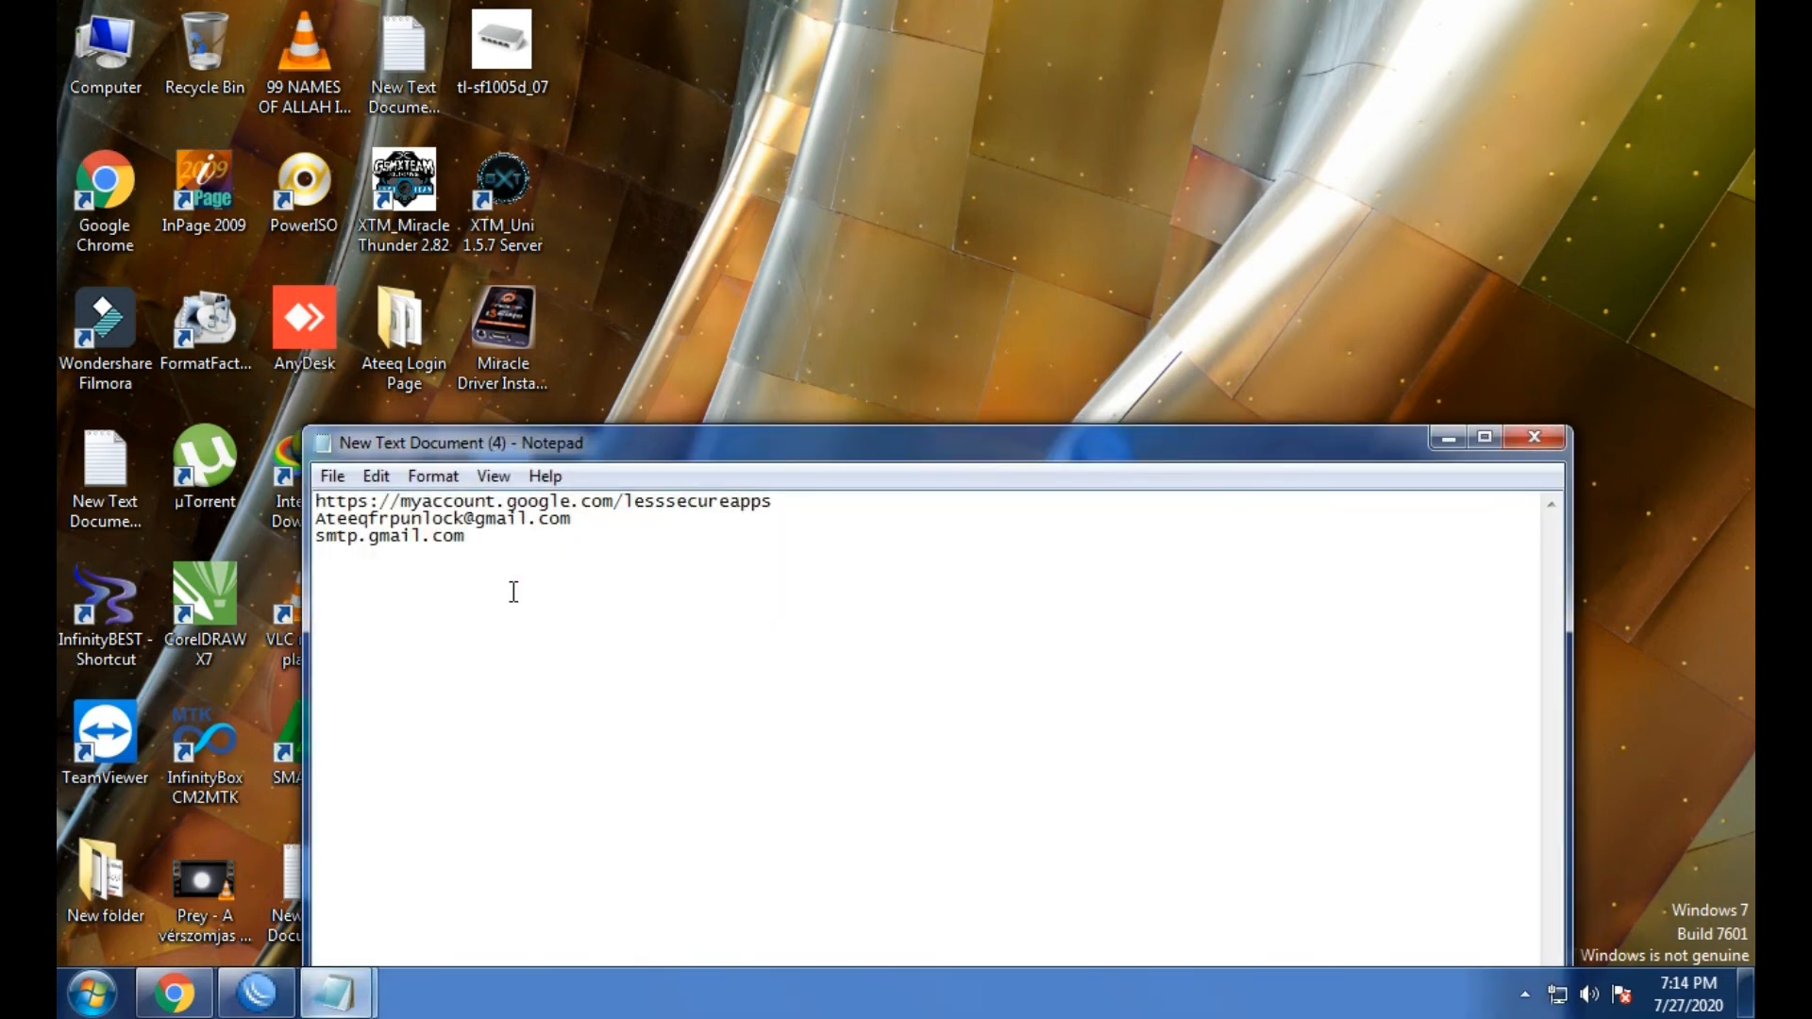
{"action": "left_click_drag", "start_coordinate": [779, 451], "coordinate": [626, 406]}
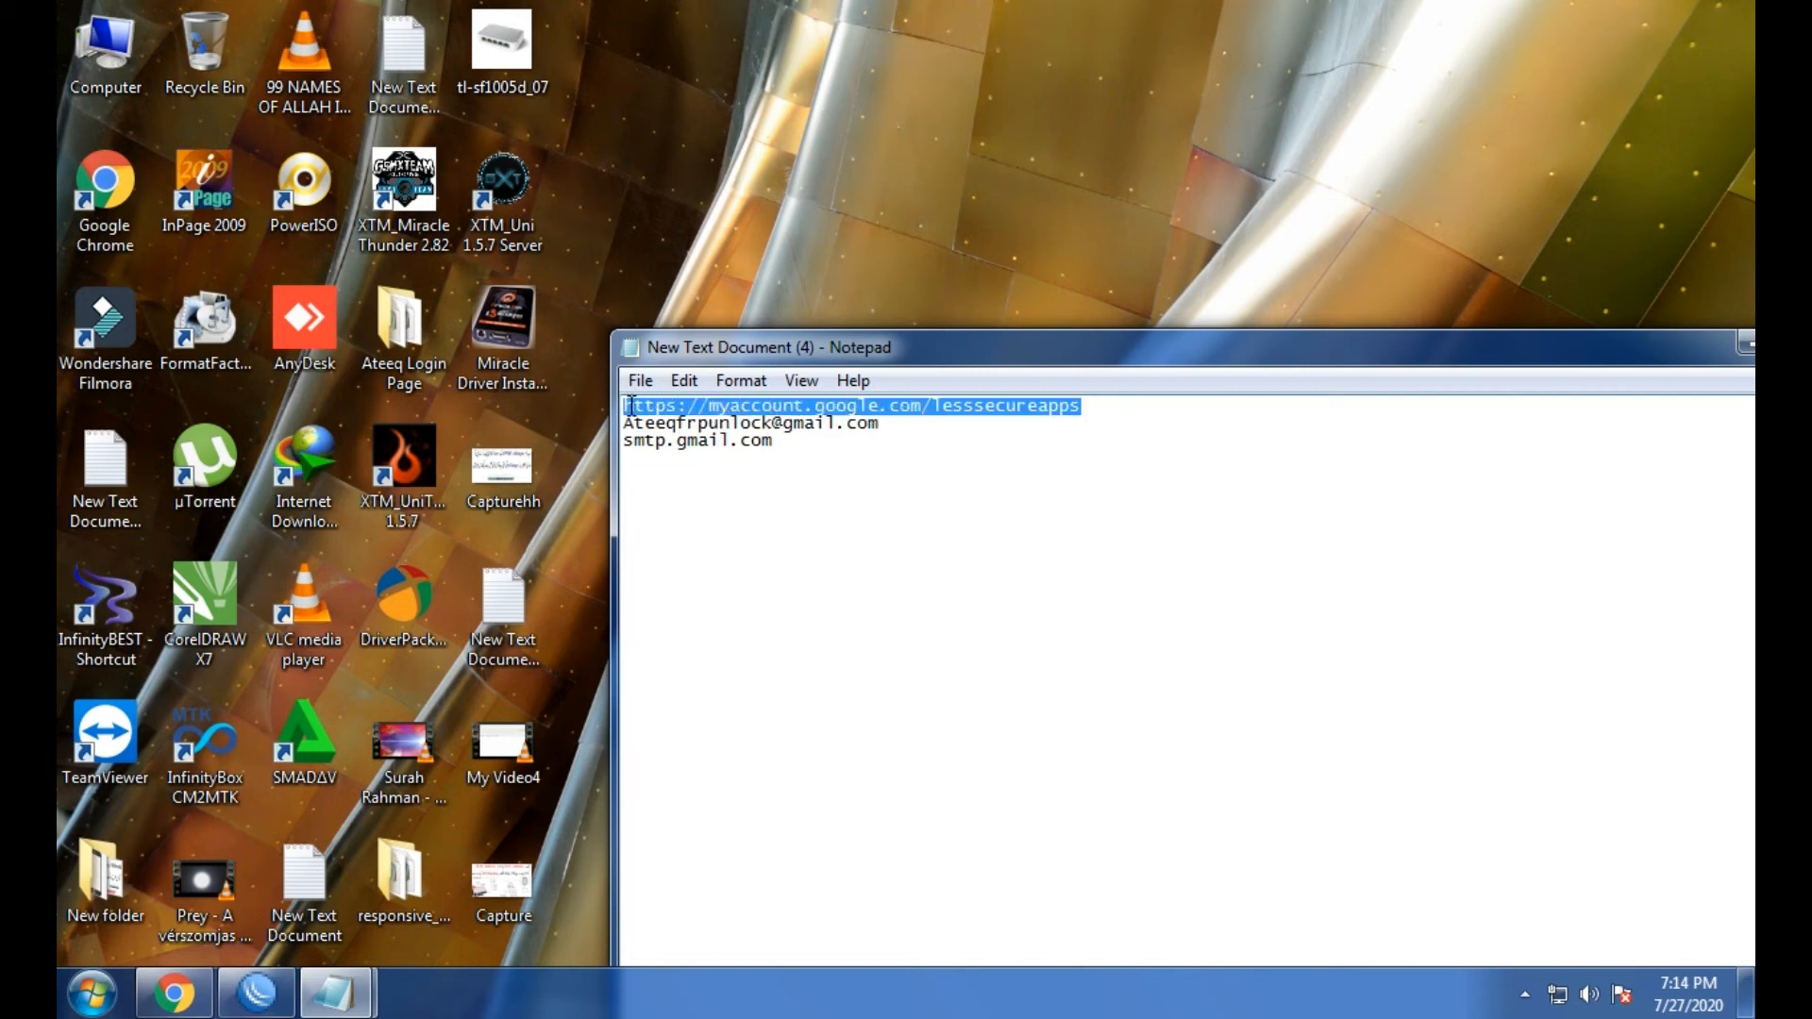
{"action": "right_click", "coordinate": [628, 406]}
{"action": "left_click", "coordinate": [688, 491]}
{"action": "left_click", "coordinate": [1591, 341]}
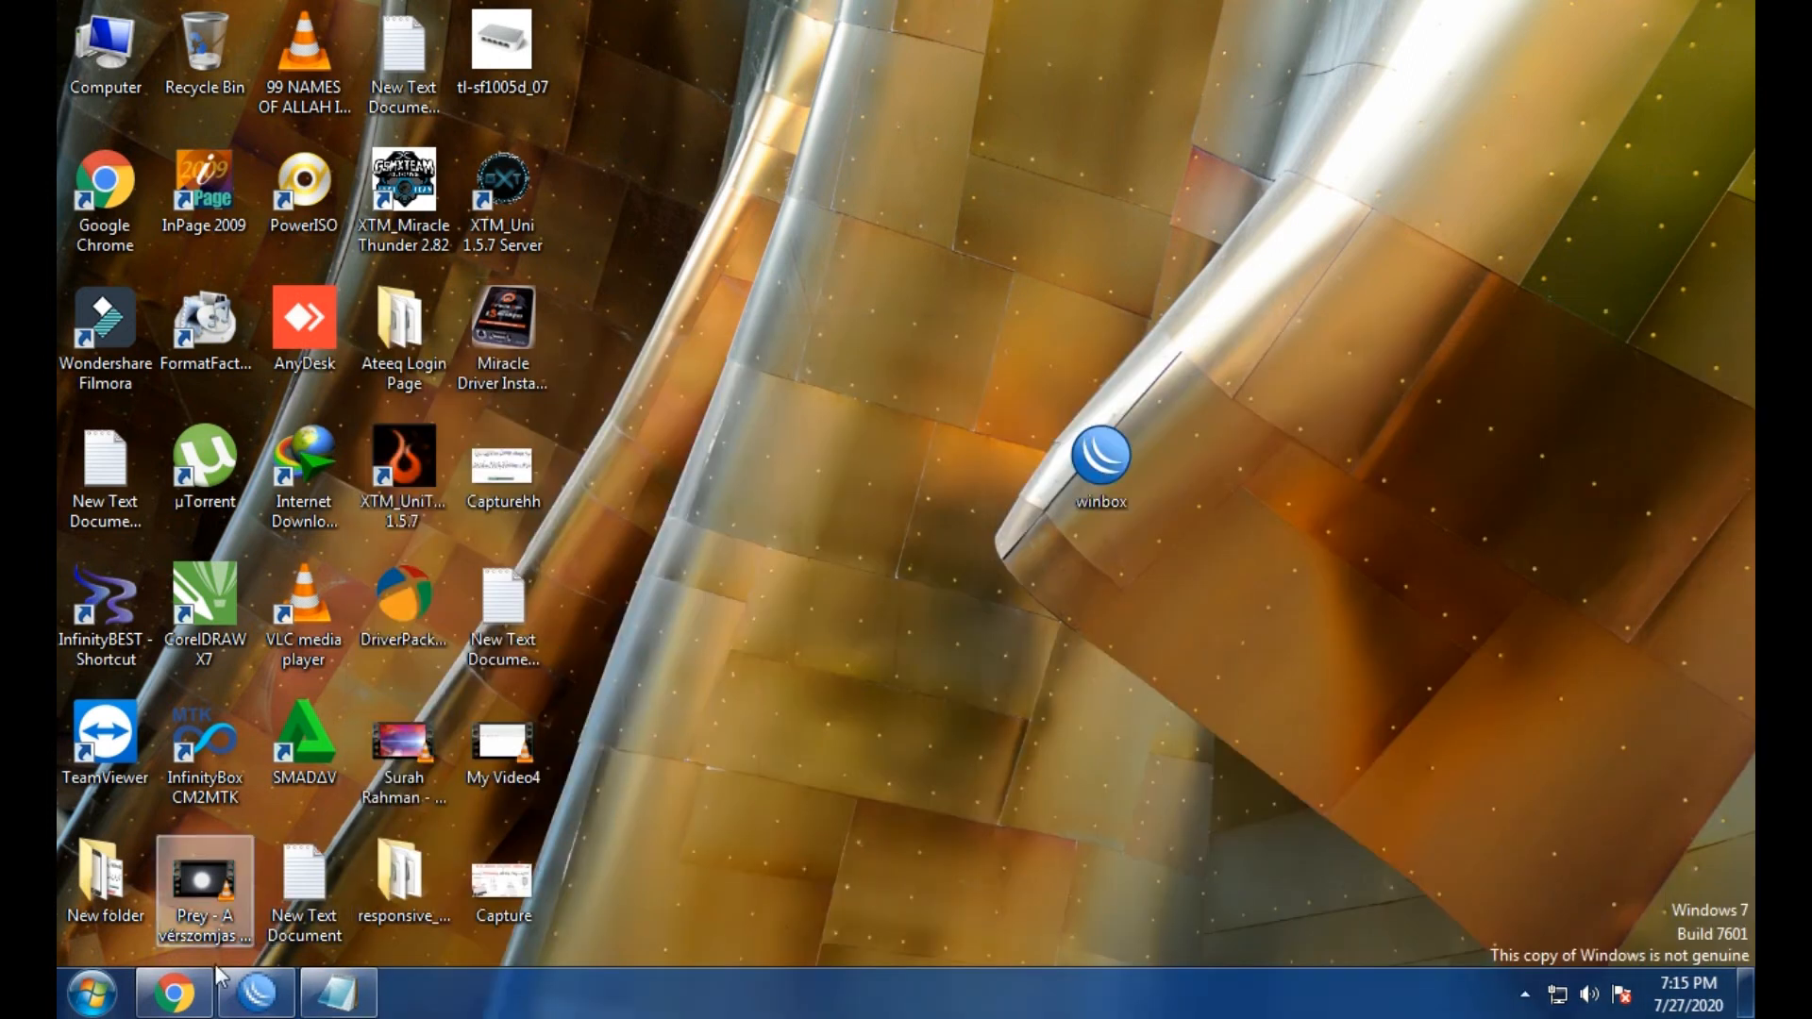
Load the lesssecureapps page in Chrome, switch Allow less secure apps ON, and close Chrome.
{"action": "left_click", "coordinate": [174, 993]}
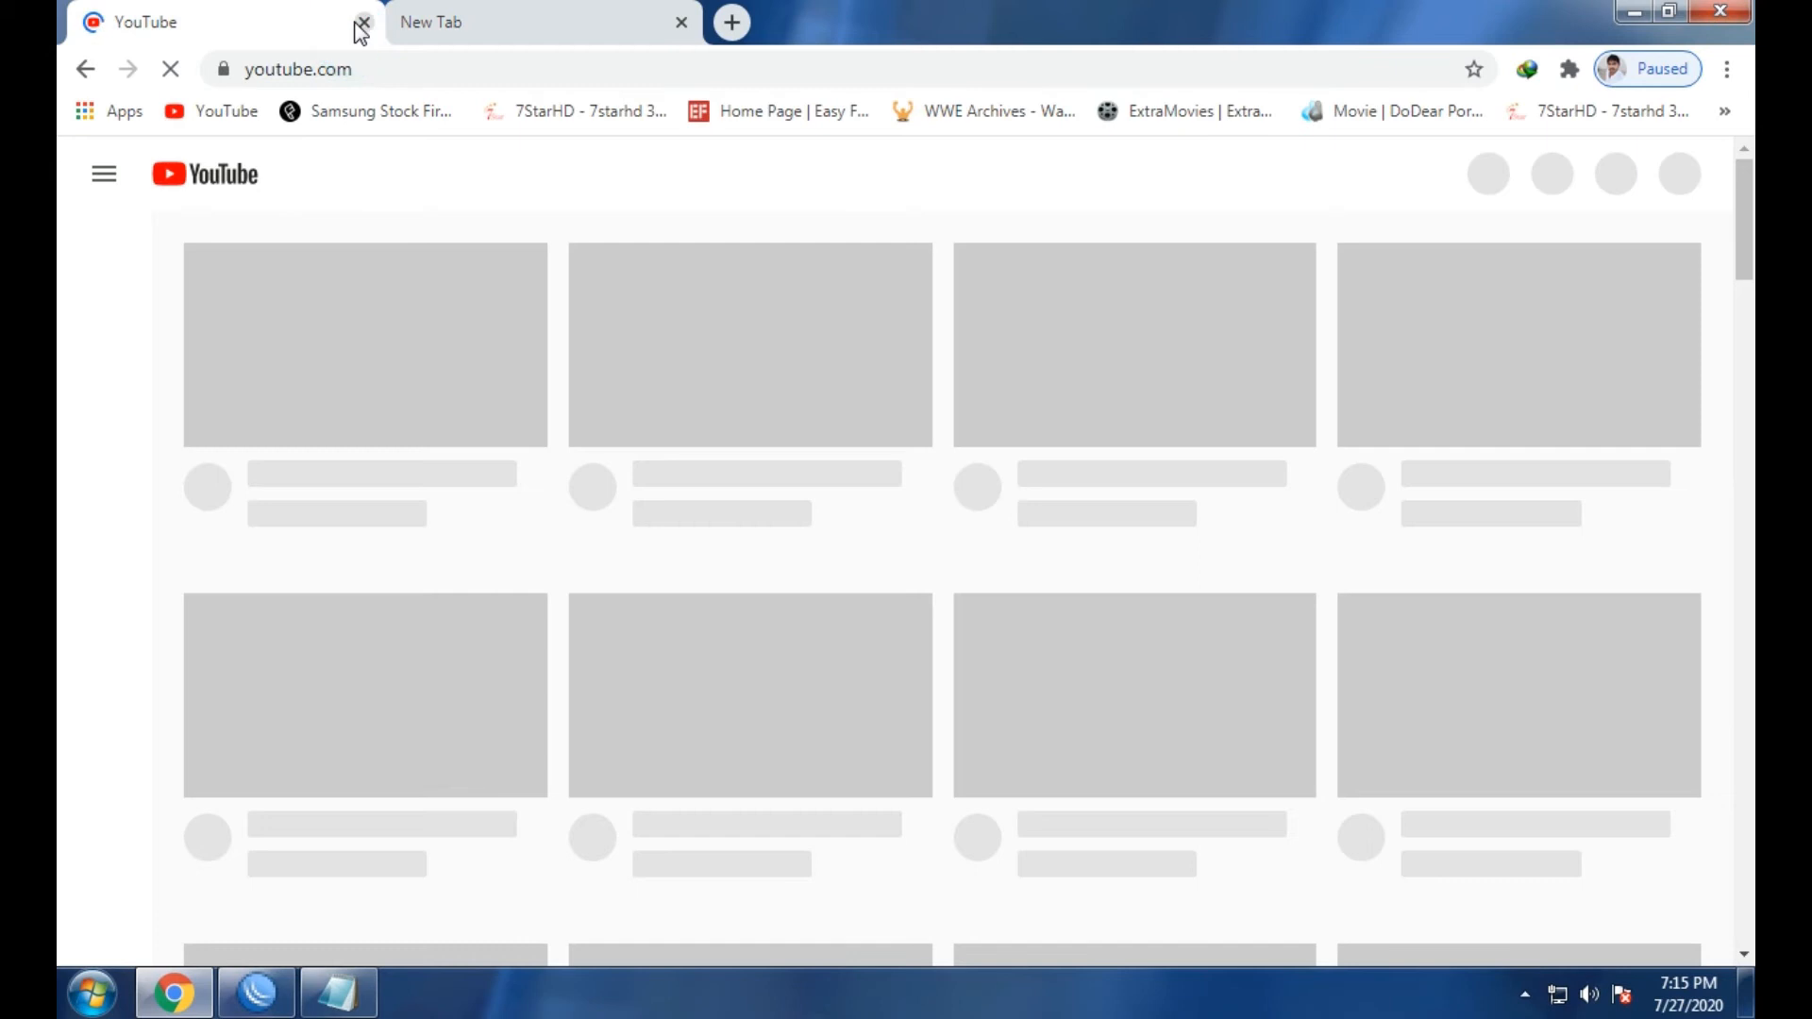
{"action": "left_click", "coordinate": [363, 22]}
{"action": "key", "text": "ctrl+v"}
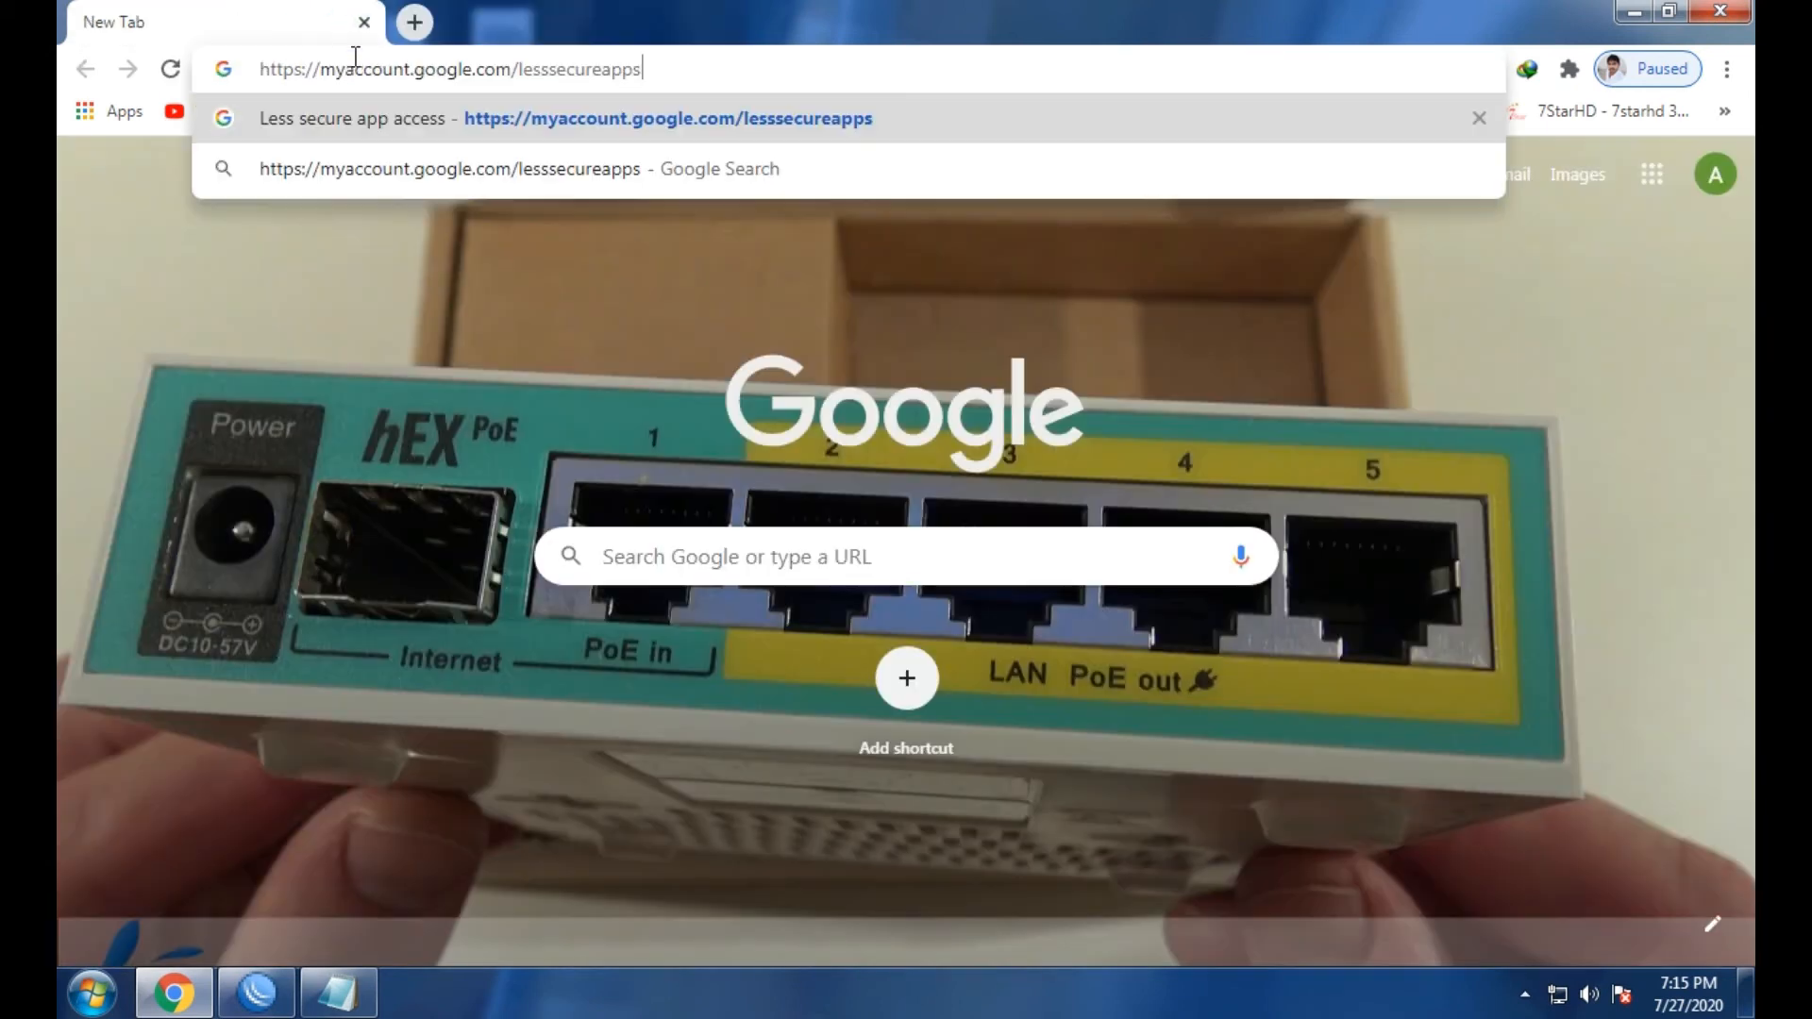
{"action": "key", "text": "Return"}
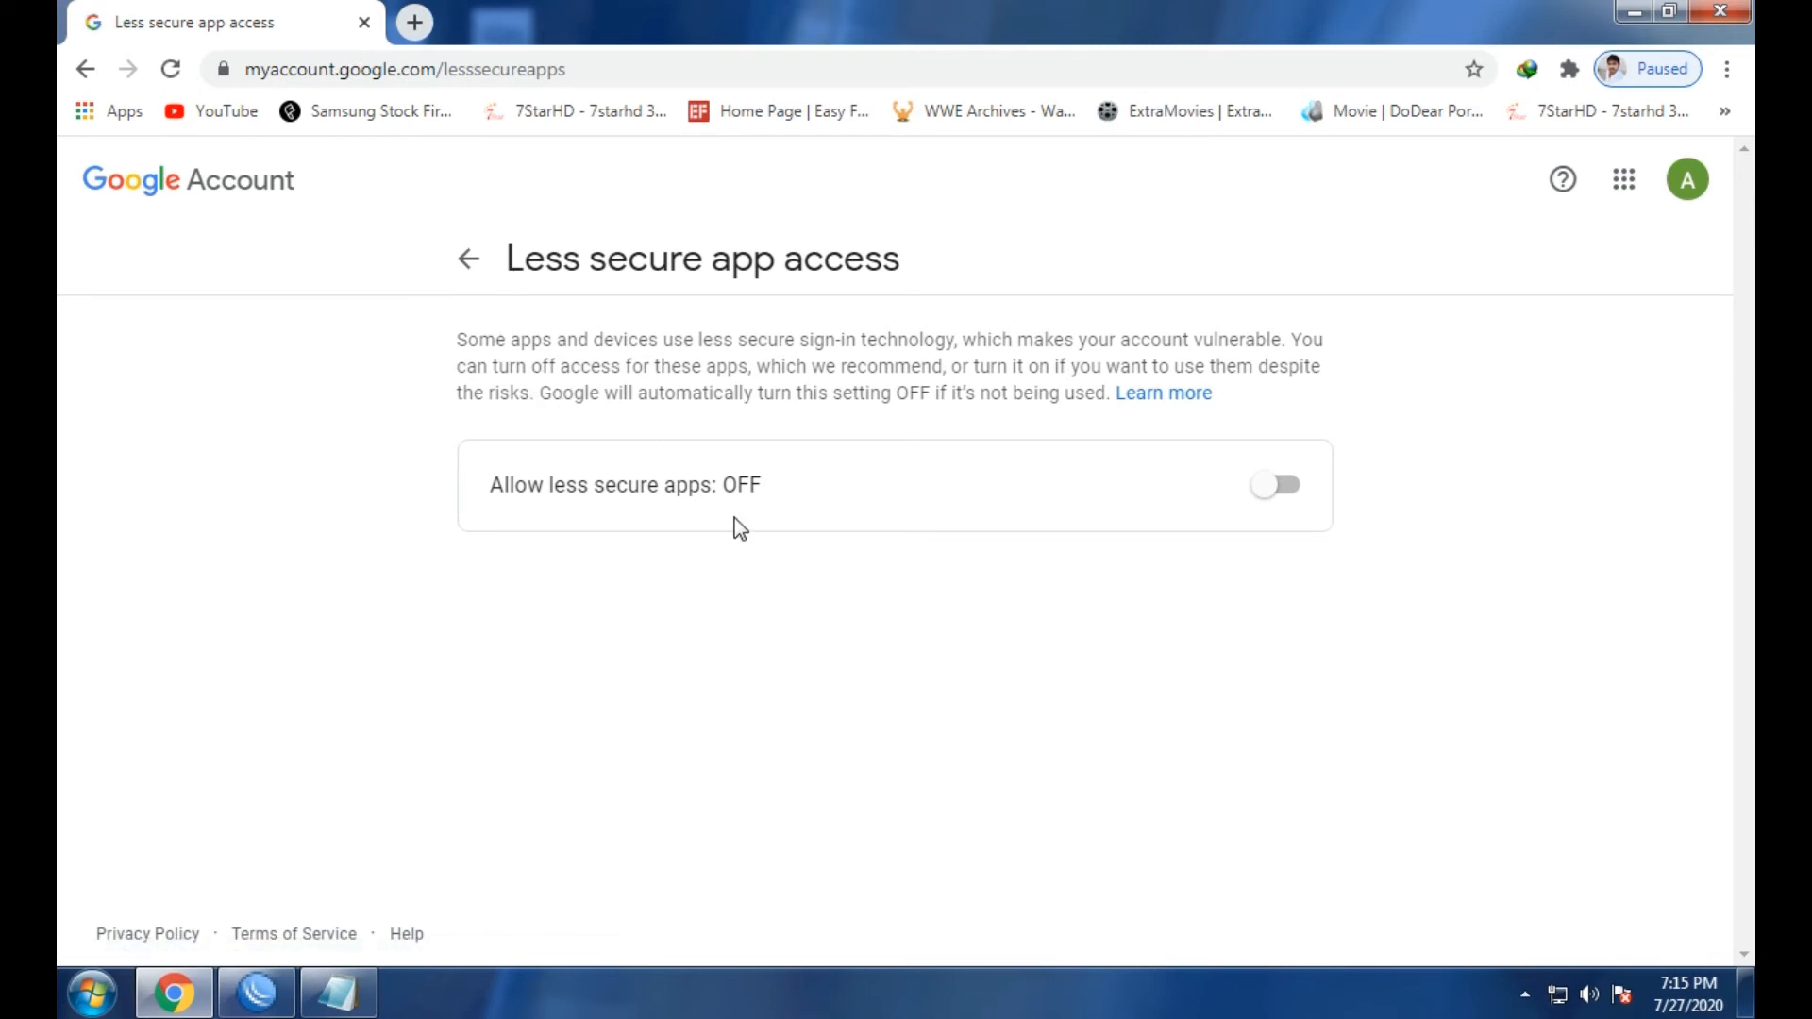
{"action": "left_click_drag", "start_coordinate": [762, 485], "coordinate": [495, 477]}
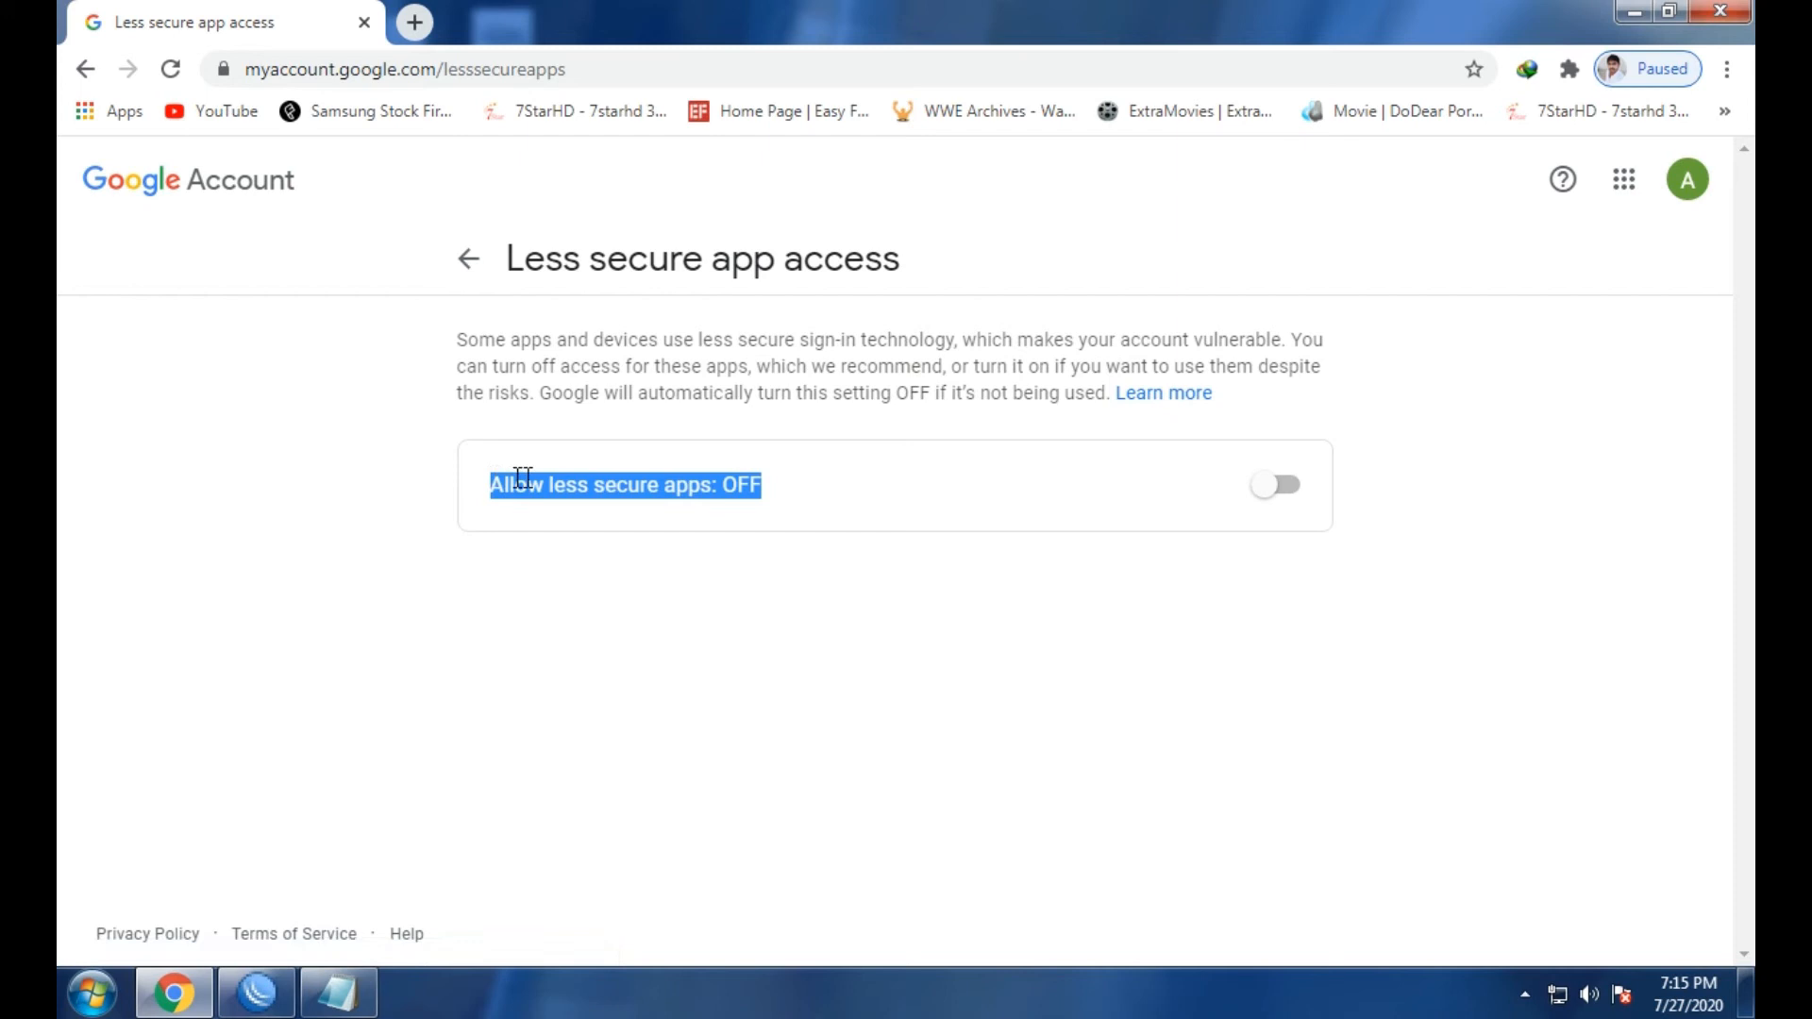
{"action": "left_click", "coordinate": [791, 494]}
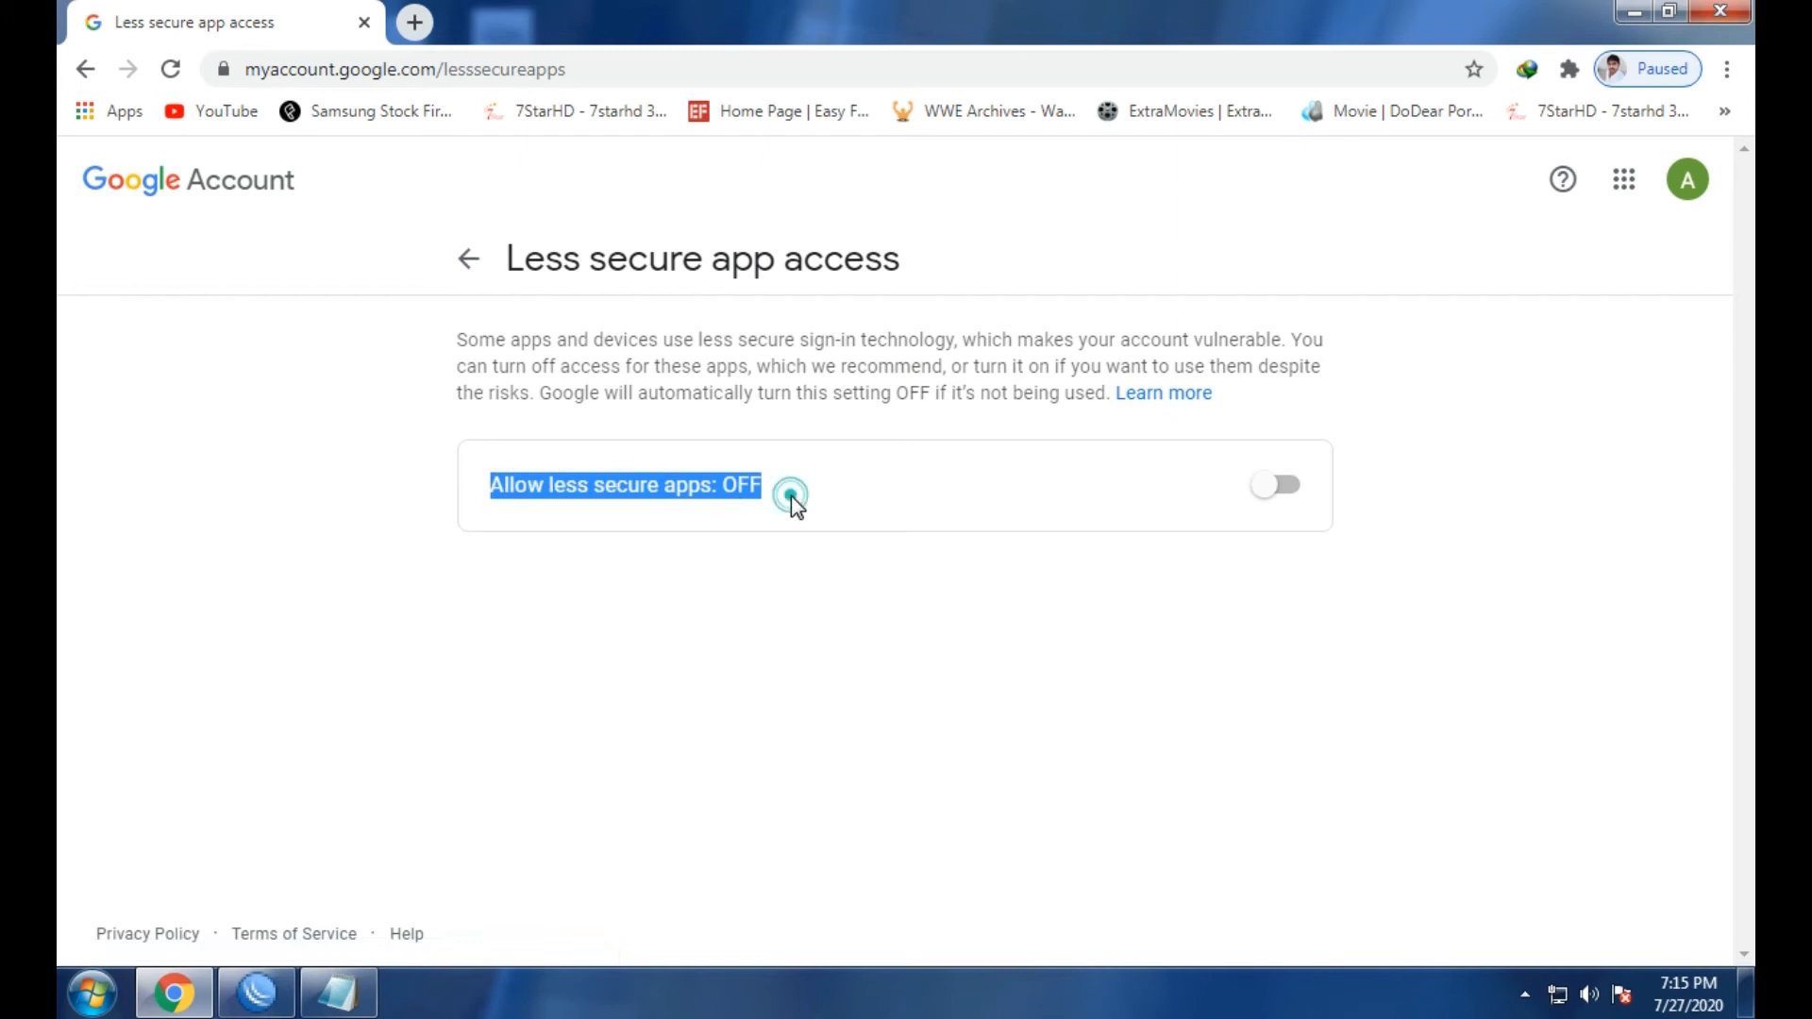
{"action": "left_click", "coordinate": [1269, 491]}
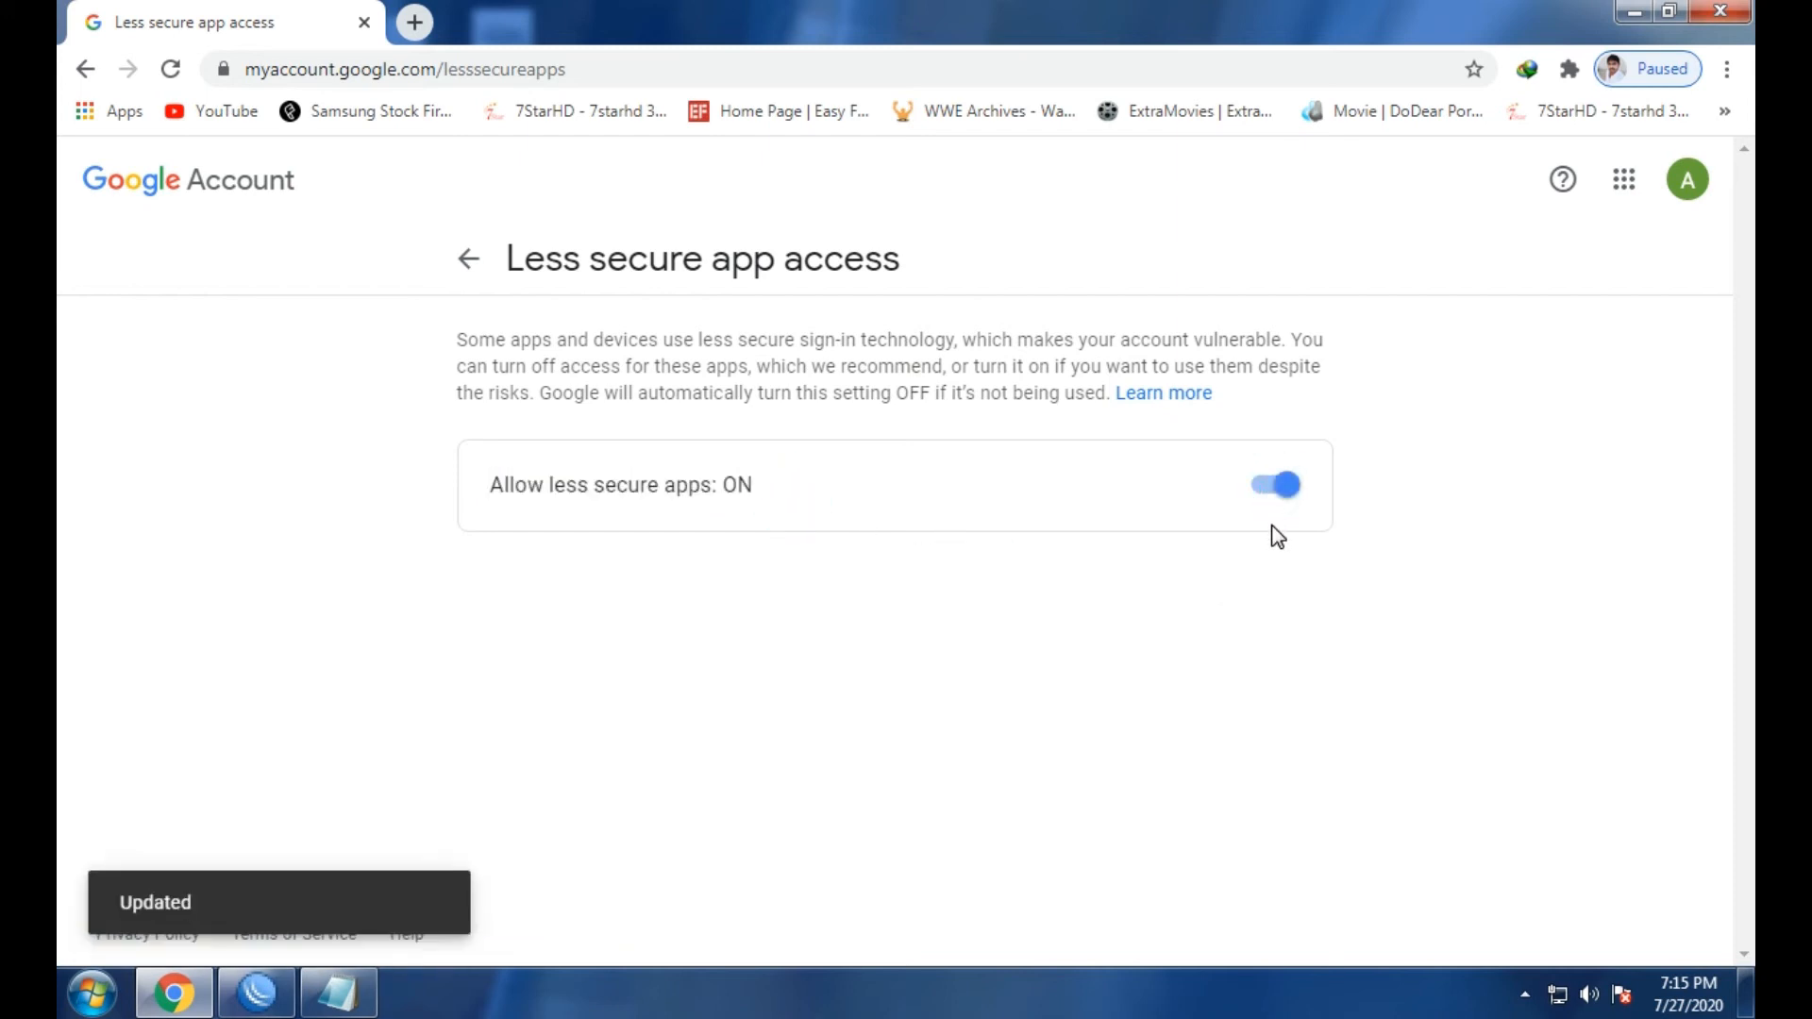
{"action": "left_click", "coordinate": [1718, 12]}
Copy smtp.gmail.com from the New Text Document notes and close them.
{"action": "double_click", "coordinate": [495, 595]}
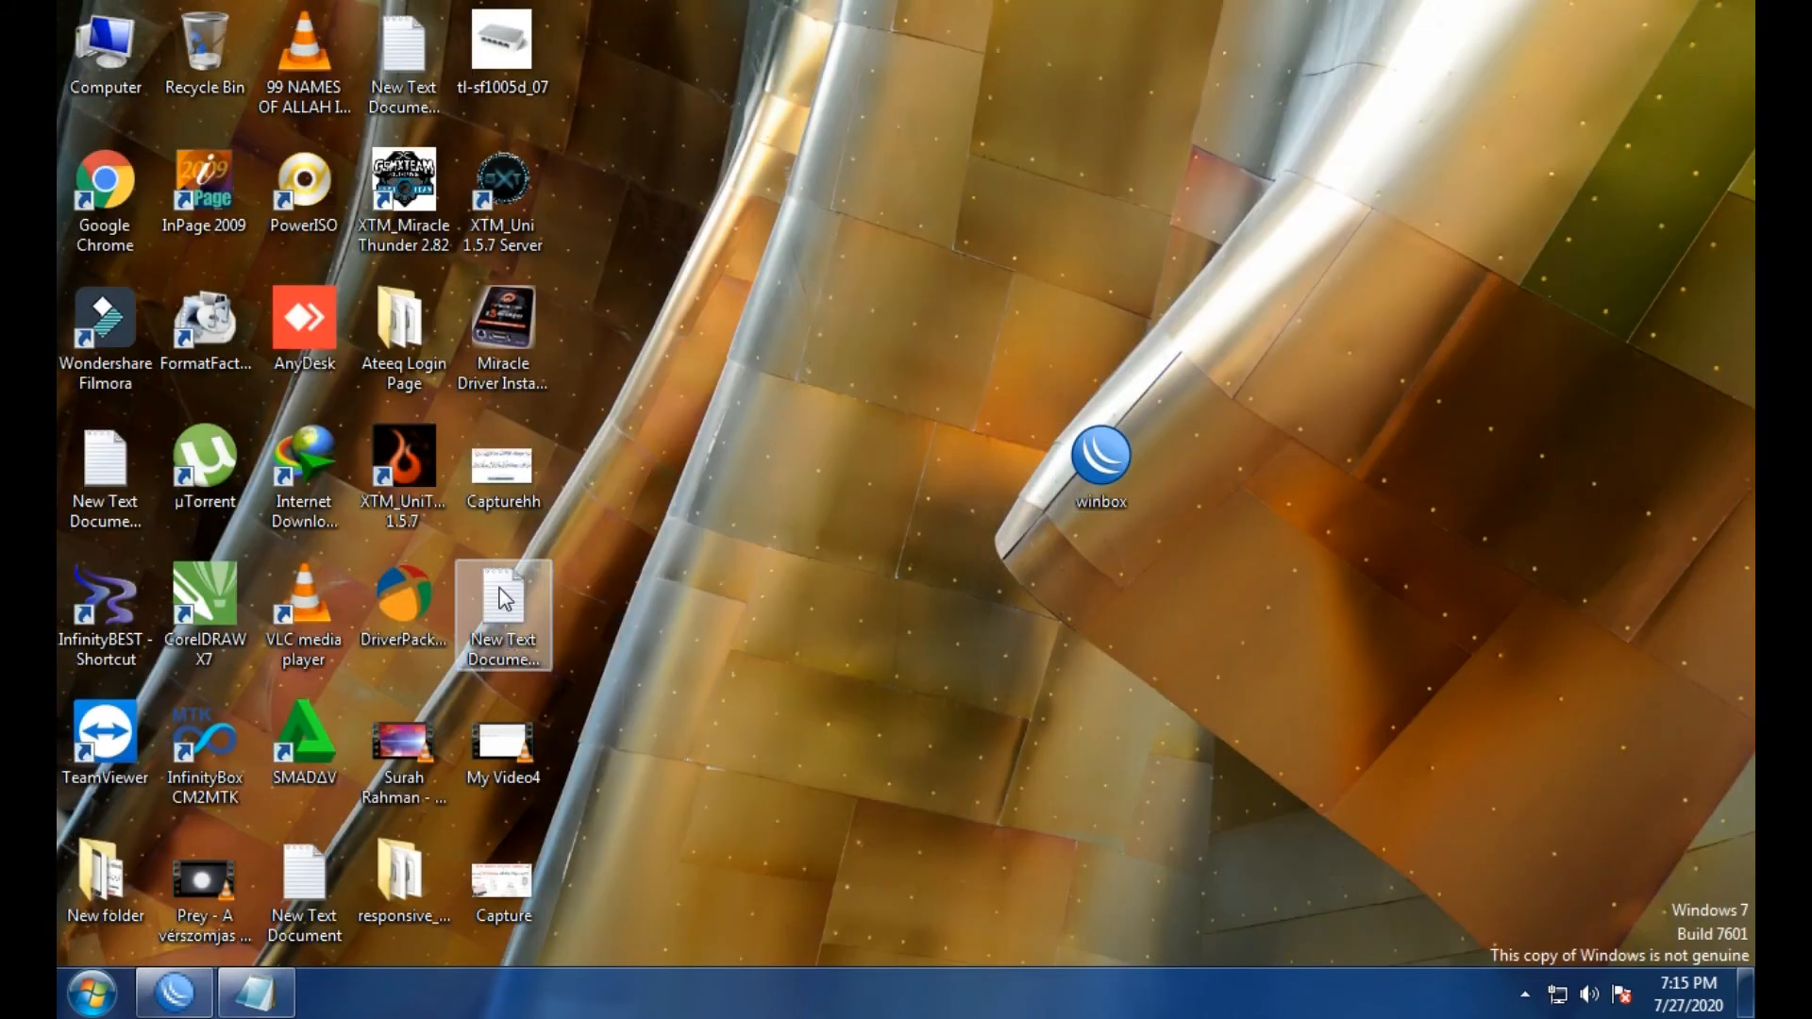
{"action": "left_click_drag", "start_coordinate": [826, 339], "coordinate": [1045, 236]}
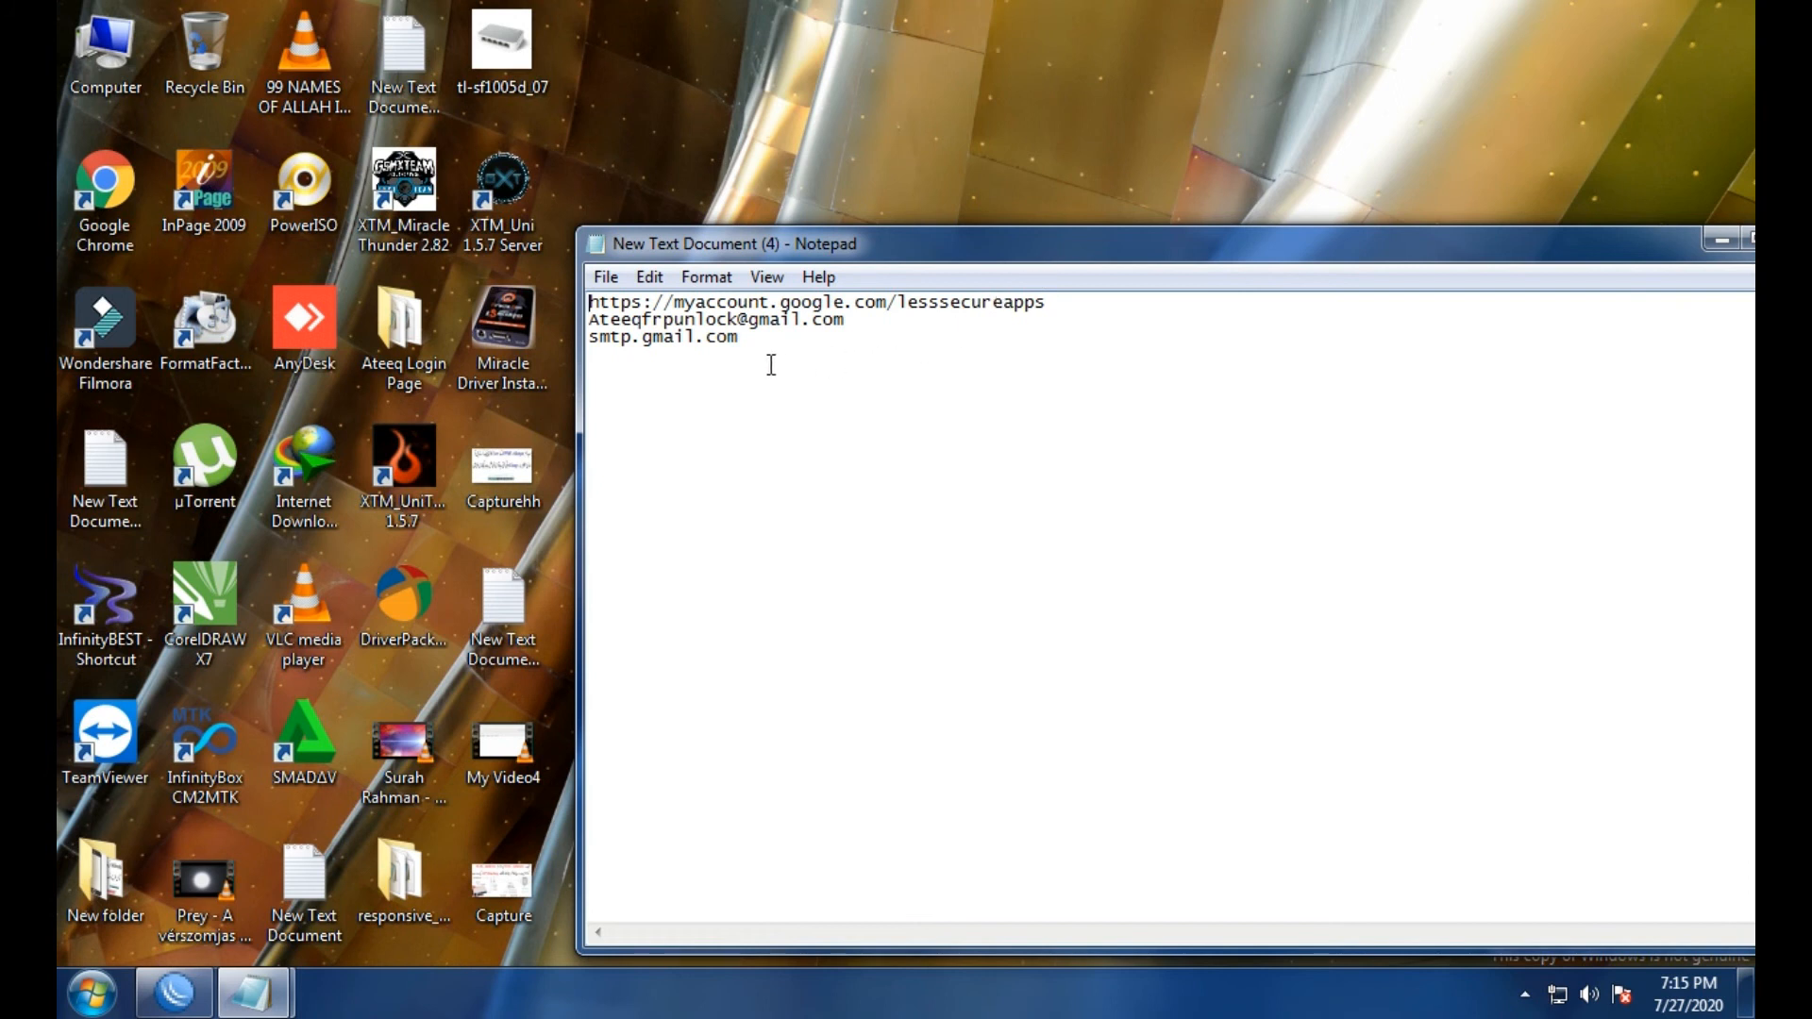
{"action": "left_click", "coordinate": [741, 346]}
{"action": "left_click_drag", "start_coordinate": [728, 340], "coordinate": [592, 340]}
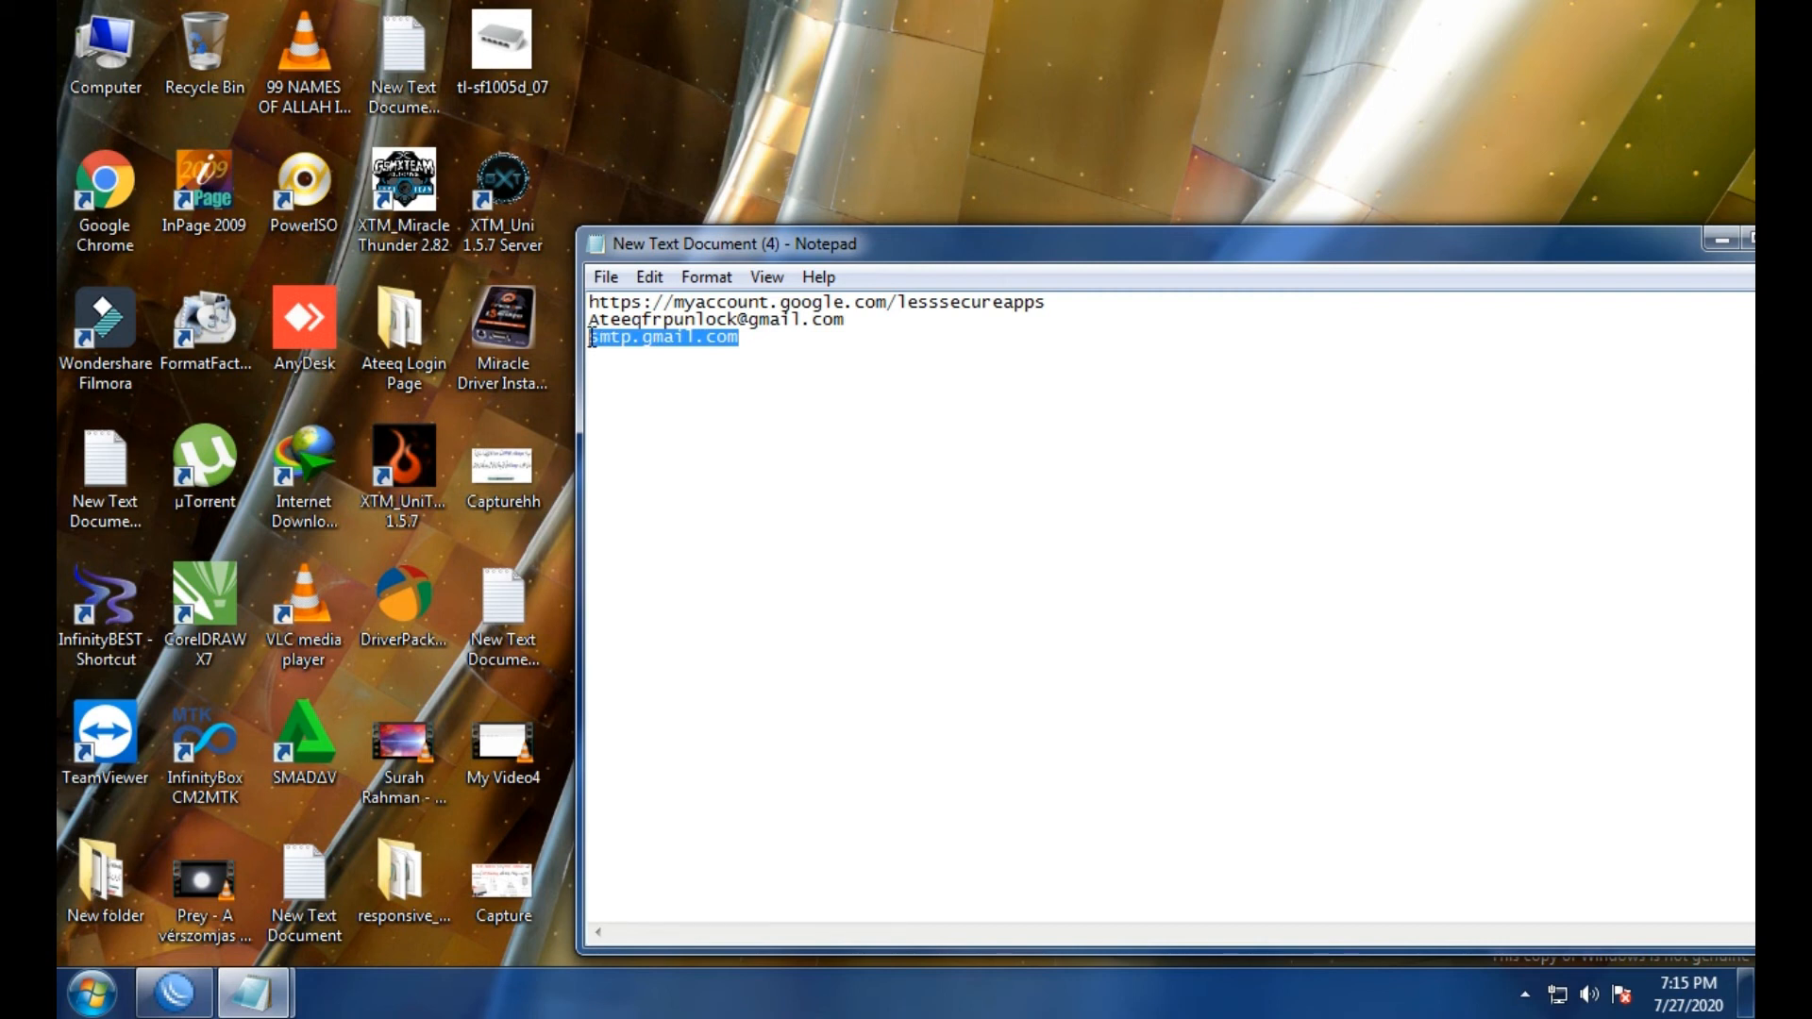
{"action": "right_click", "coordinate": [591, 340]}
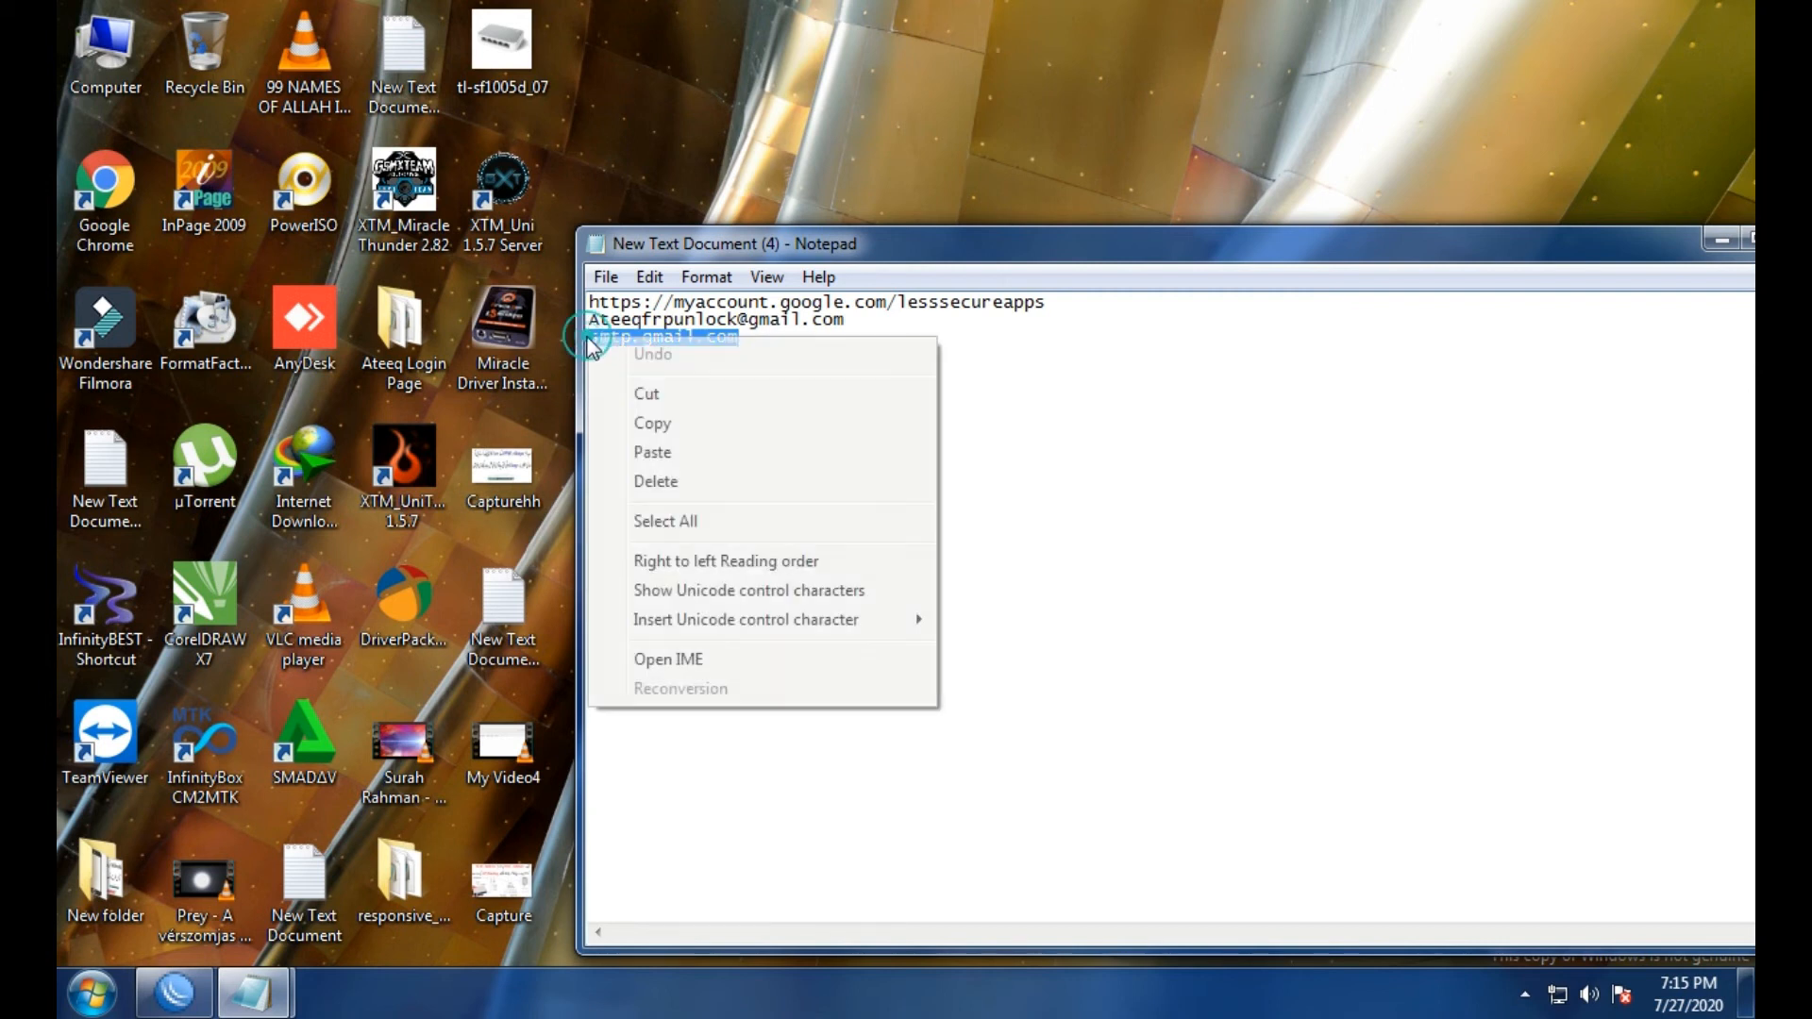
{"action": "left_click", "coordinate": [600, 418]}
{"action": "left_click_drag", "start_coordinate": [1646, 255], "coordinate": [1602, 283]}
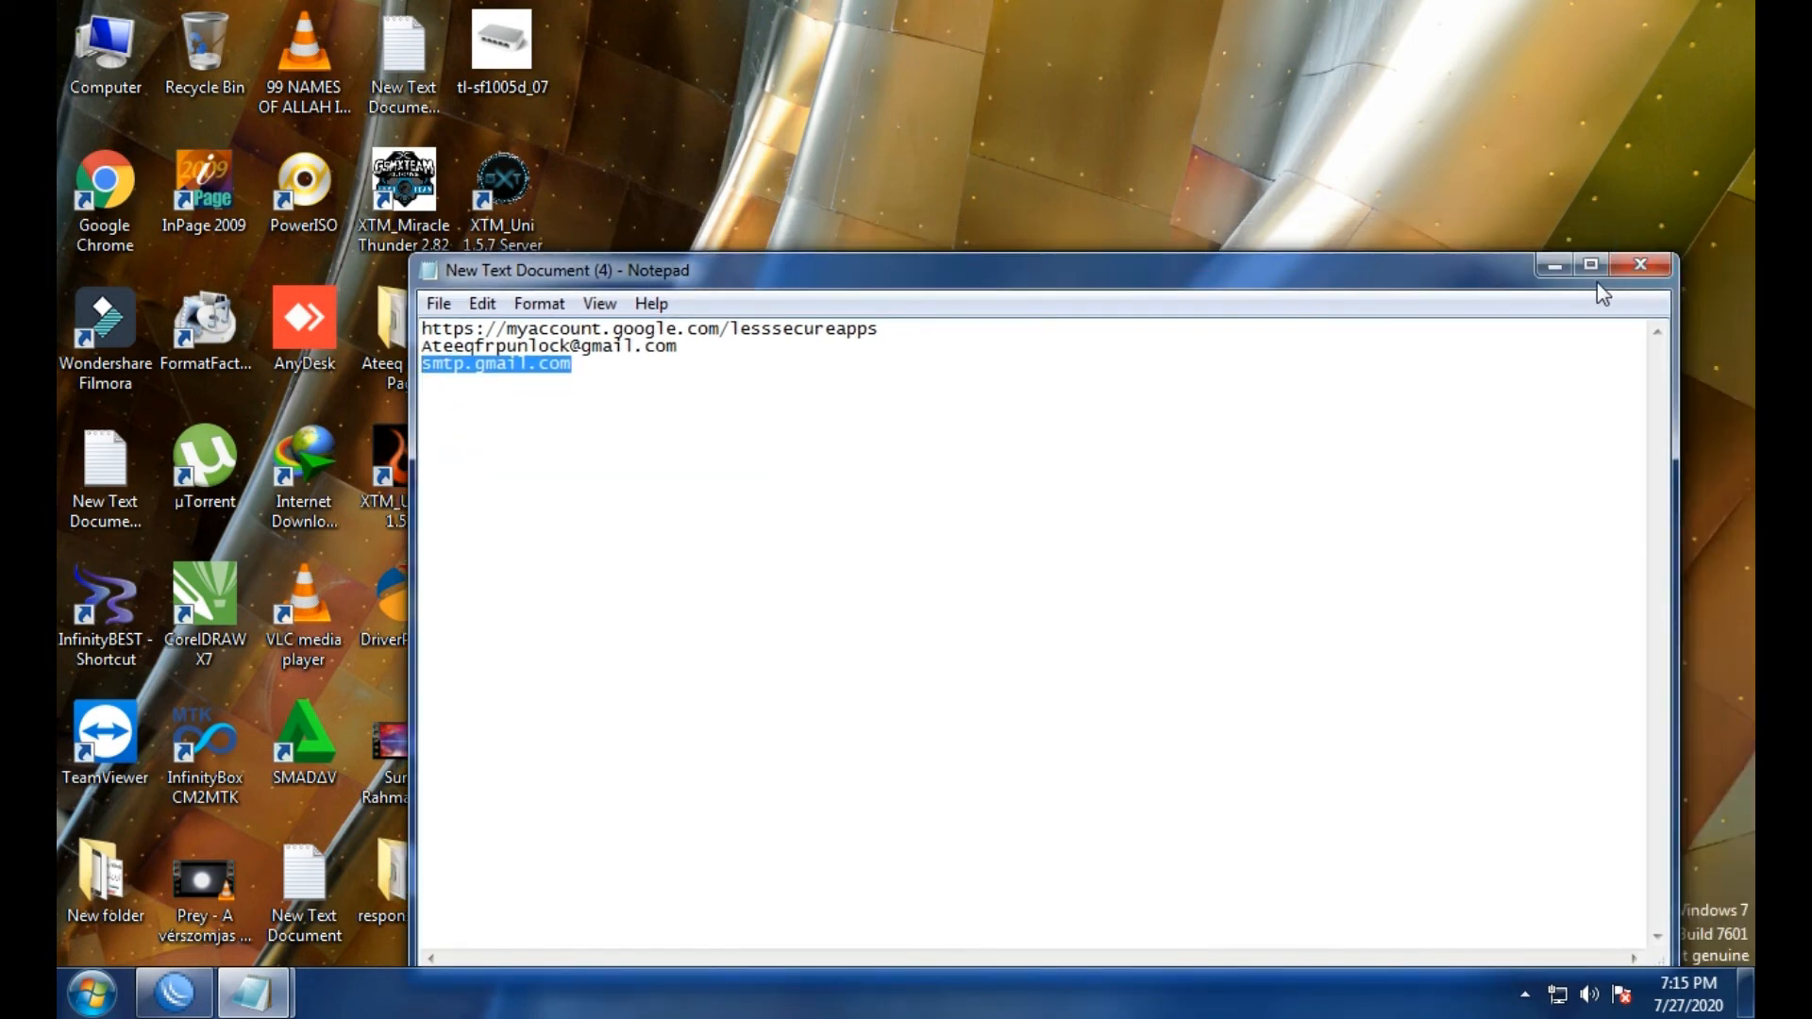
{"action": "left_click", "coordinate": [1619, 269]}
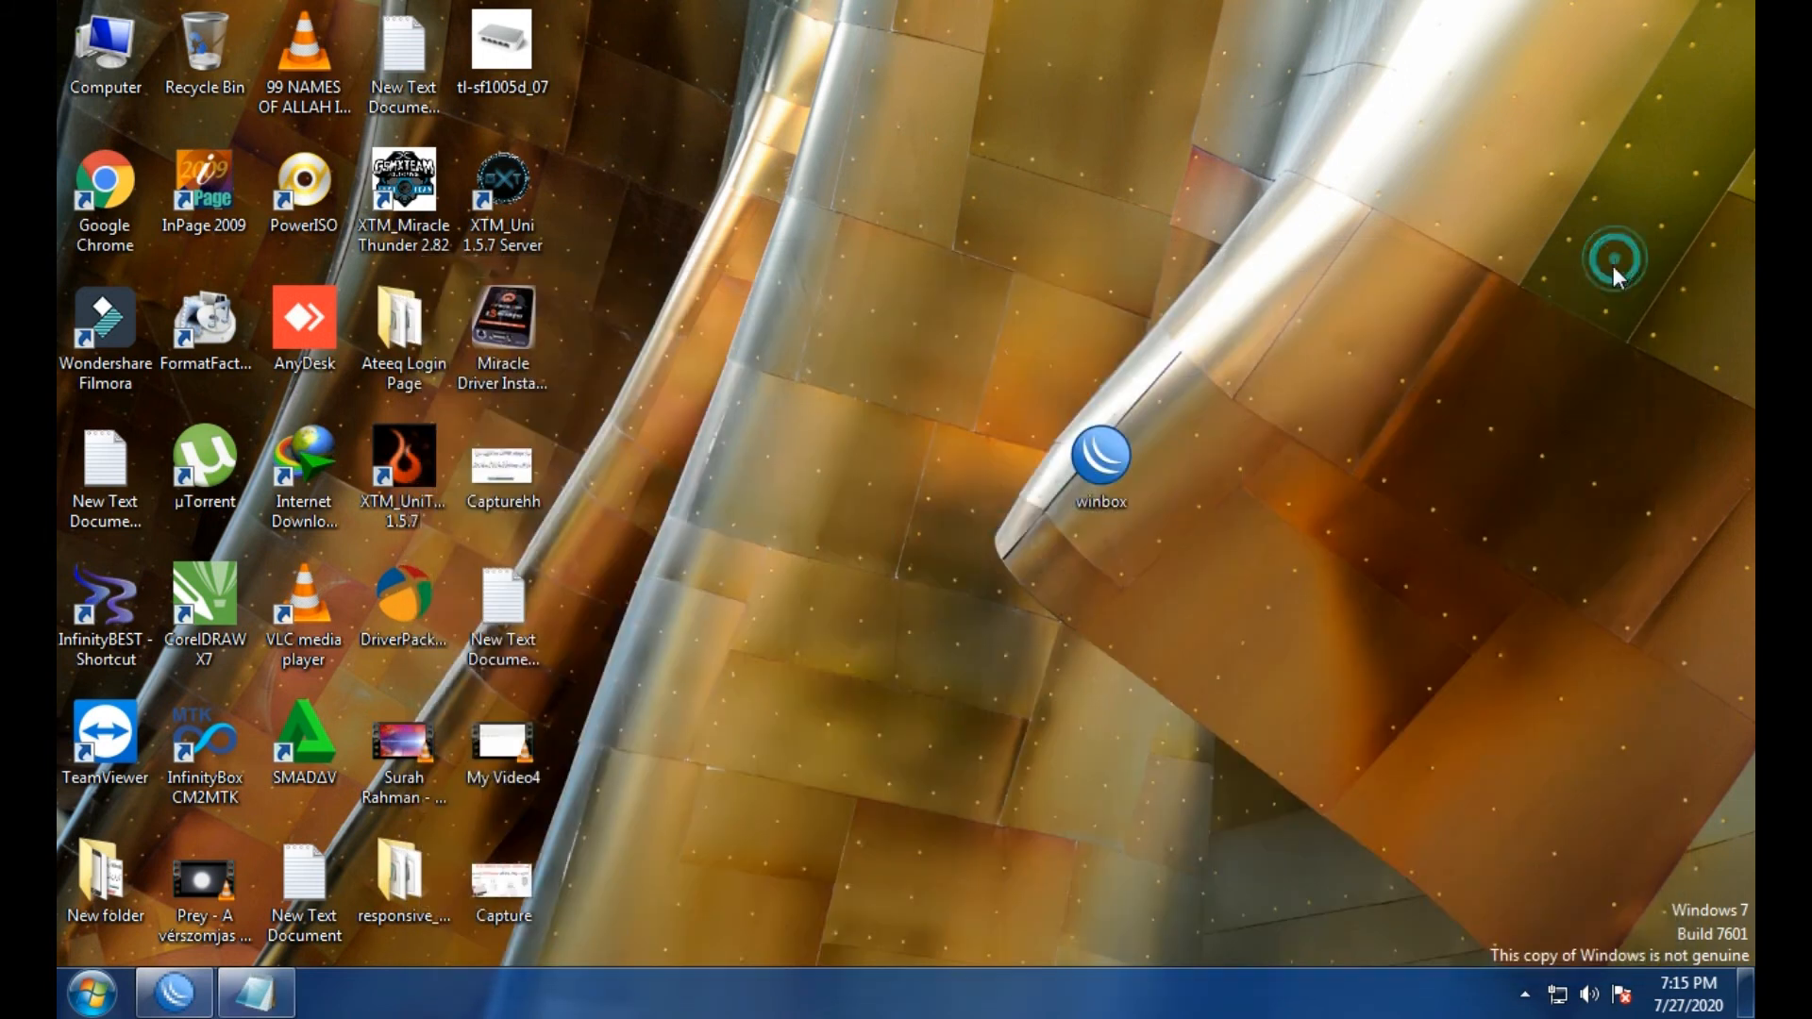
{"action": "left_click", "coordinate": [175, 991]}
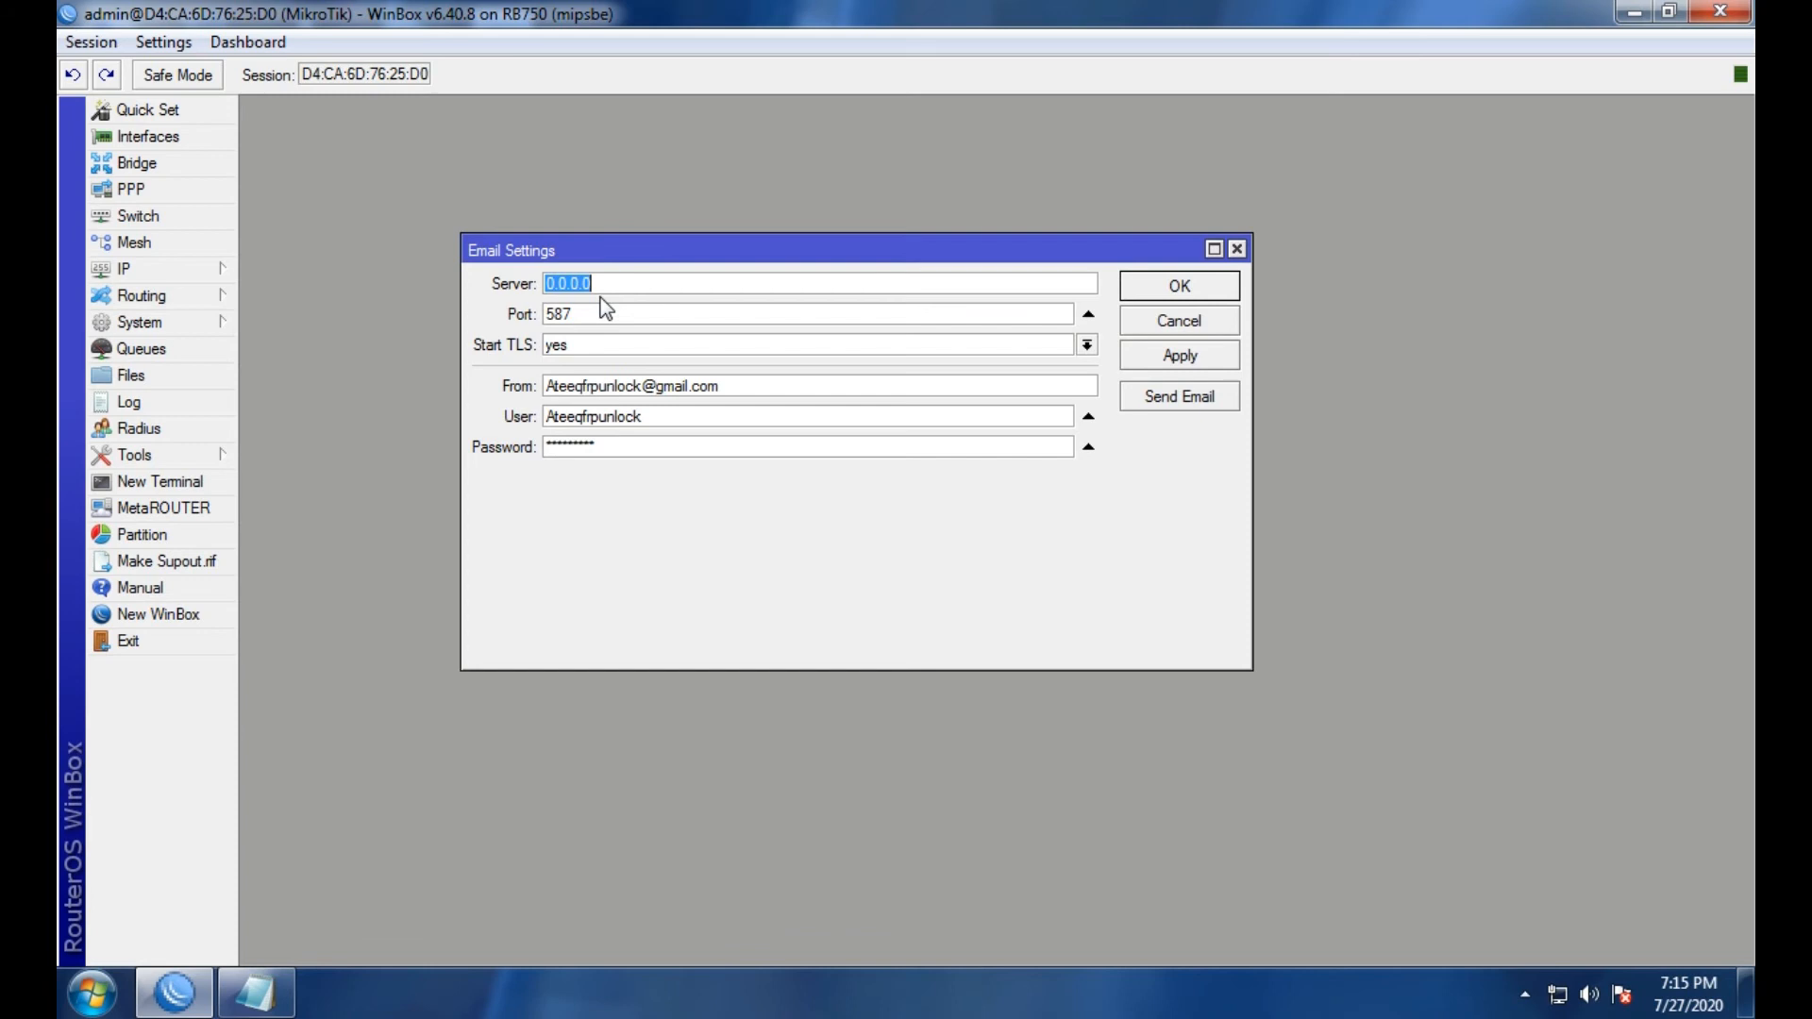
Replace server 0.0.0.0 with smtp.gmail.com and apply the email settings.
{"action": "key", "text": "ctrl+v"}
{"action": "left_click", "coordinate": [1182, 358]}
{"action": "left_click", "coordinate": [1178, 286]}
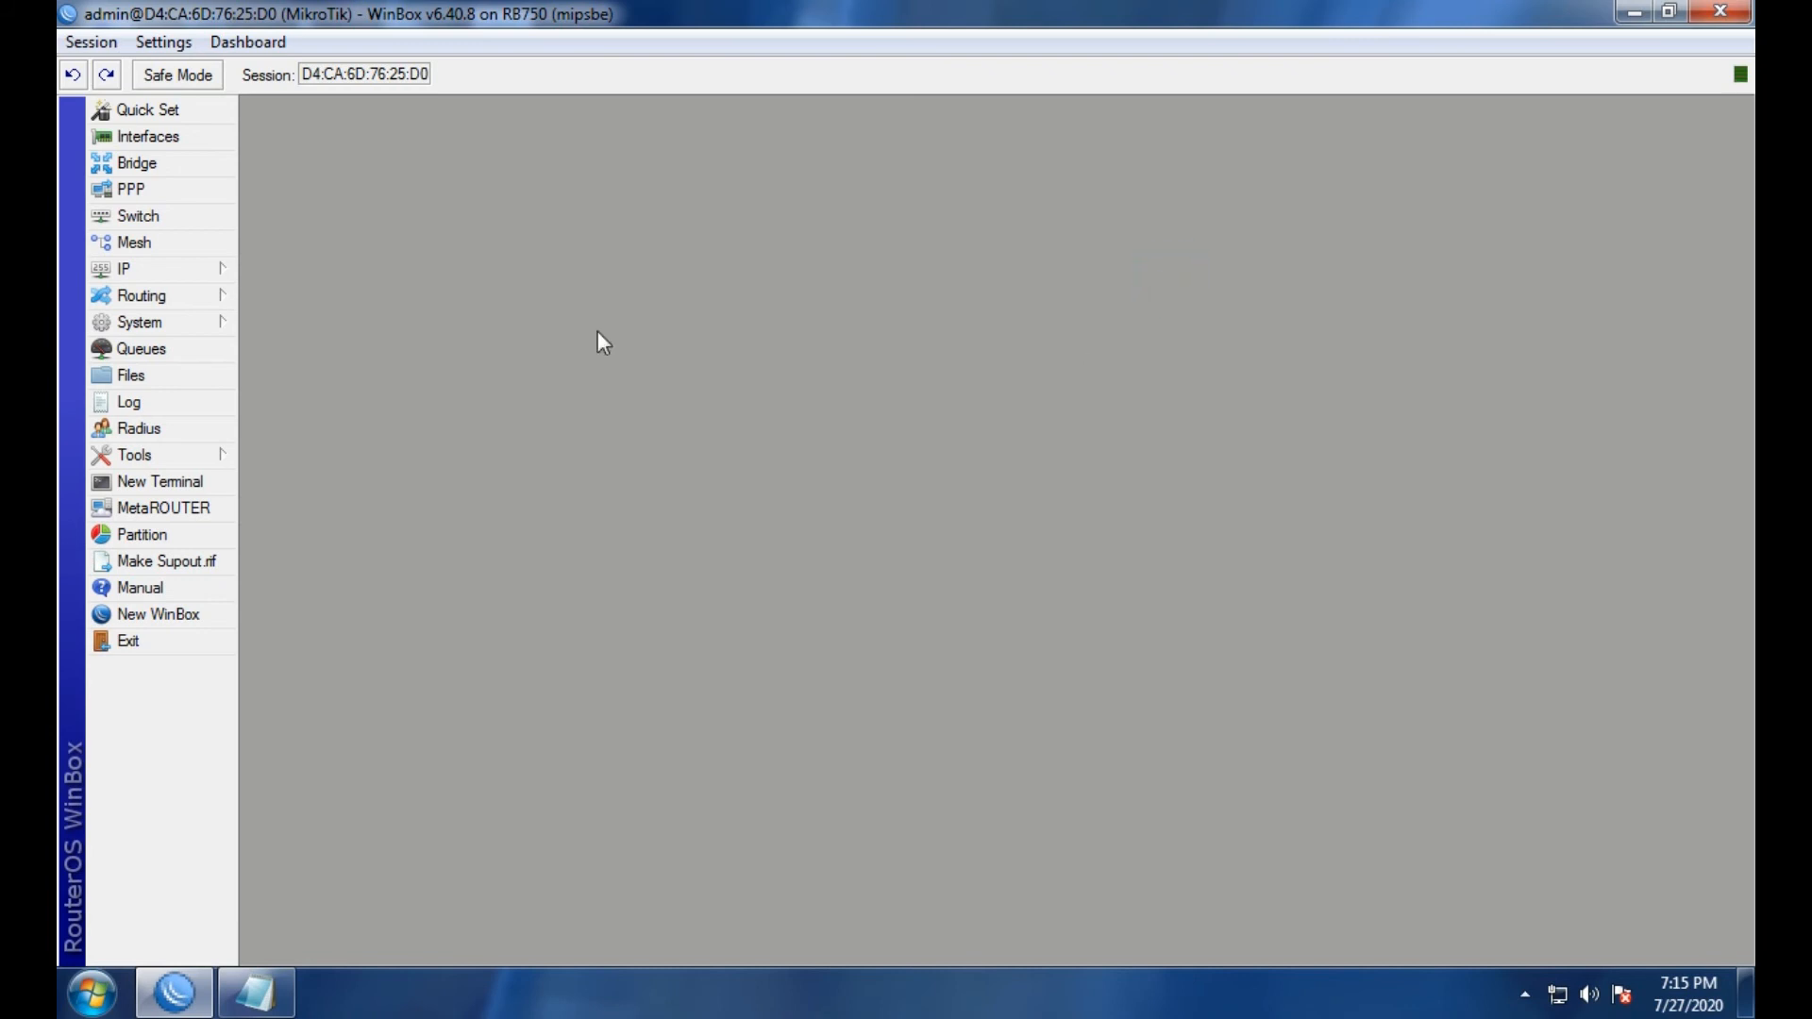
Send another test email from Email Settings, then minimize WinBox.
{"action": "left_click", "coordinate": [132, 455]}
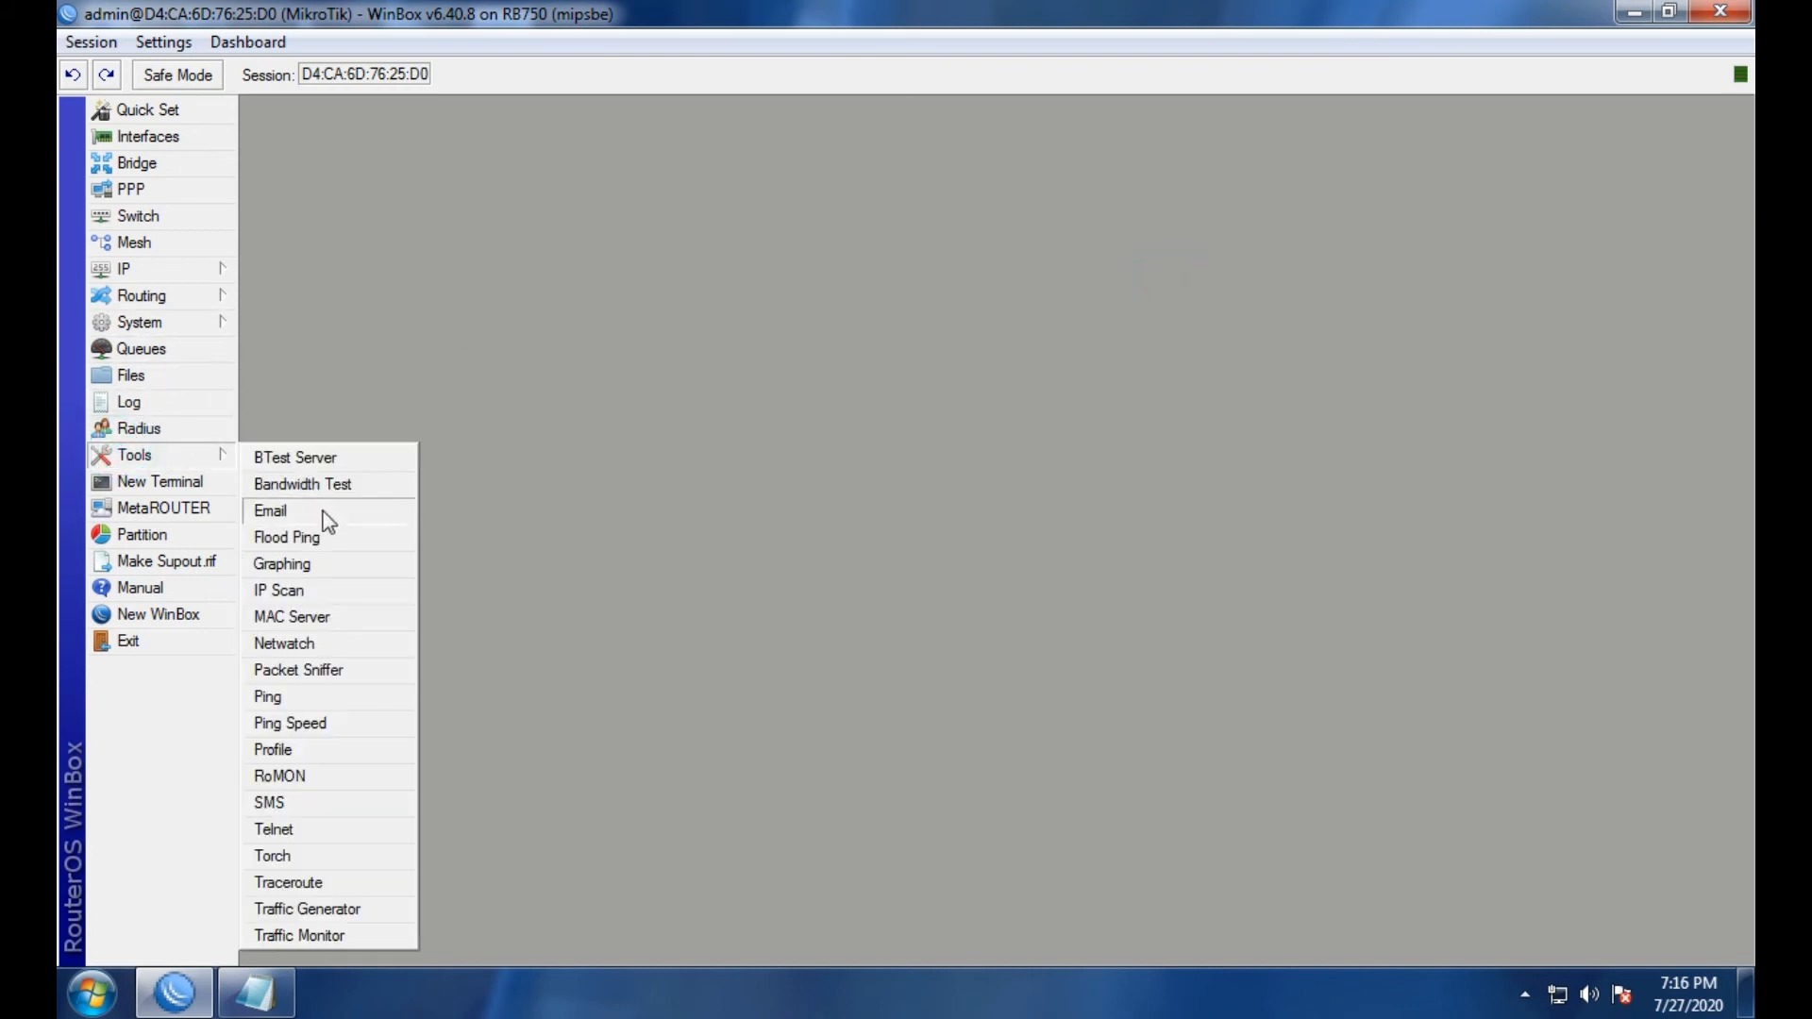
{"action": "left_click", "coordinate": [316, 517]}
{"action": "left_click", "coordinate": [1175, 394]}
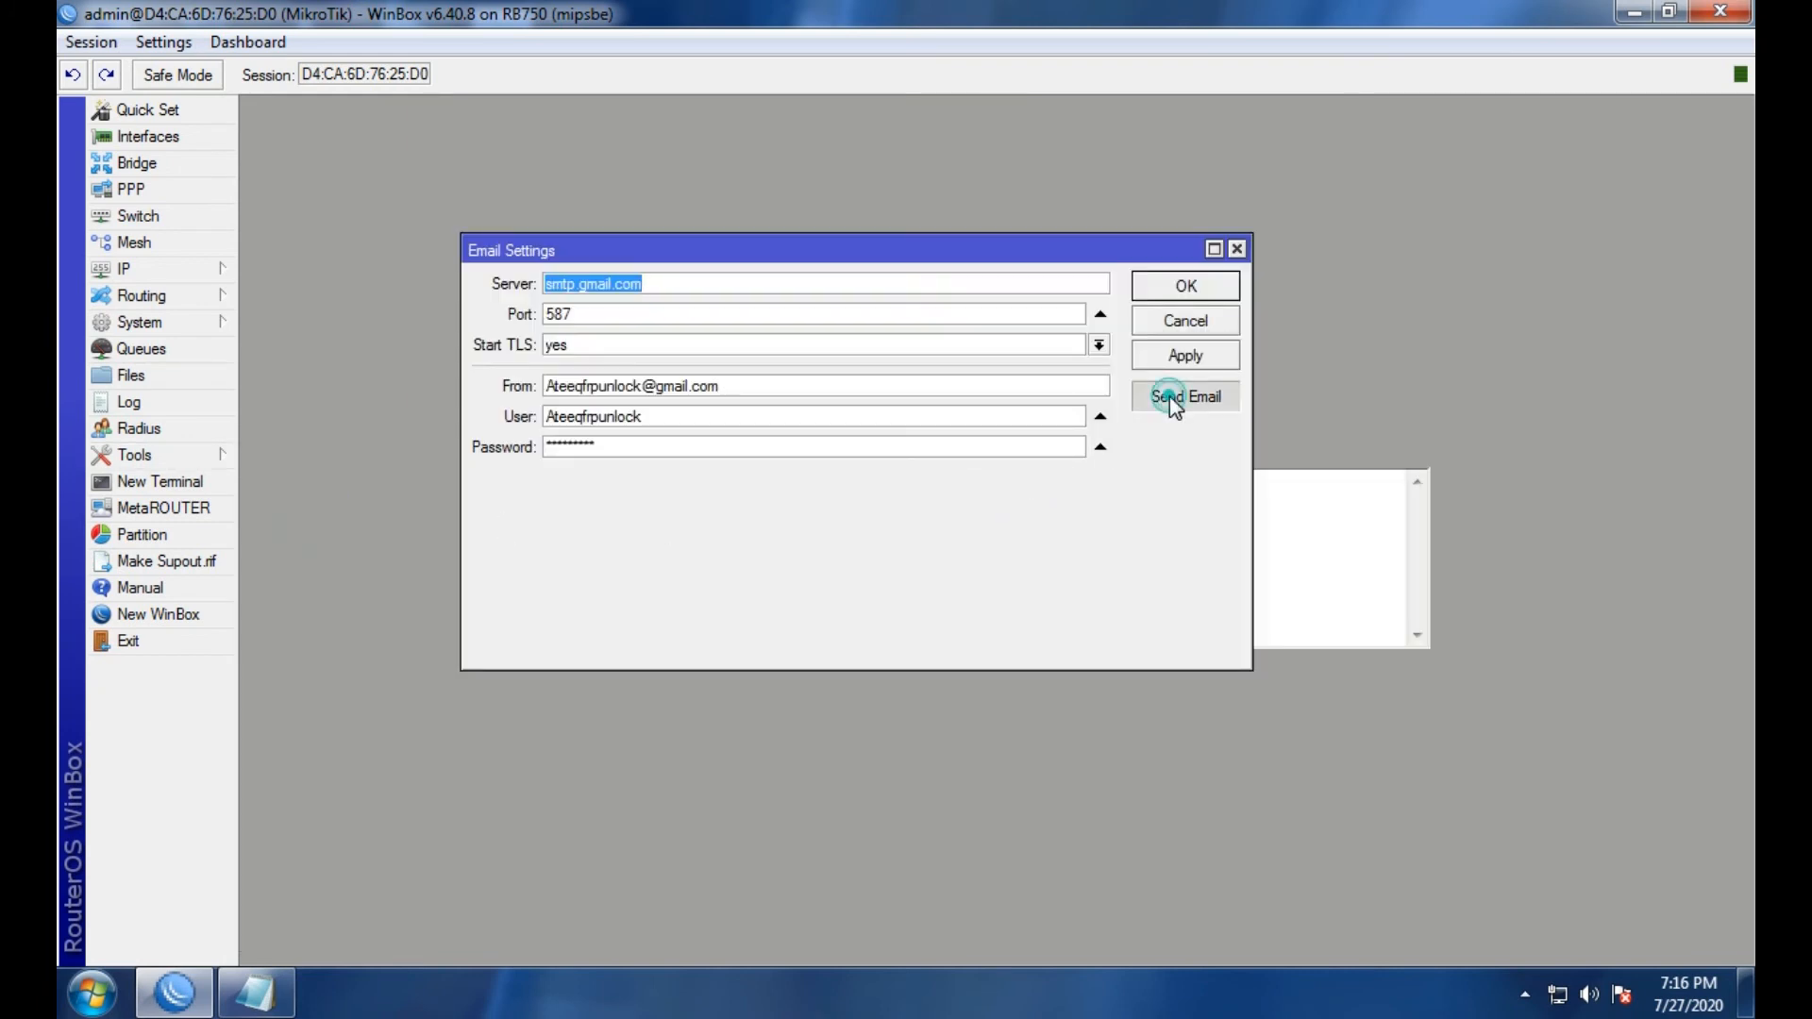
{"action": "left_click", "coordinate": [1489, 200]}
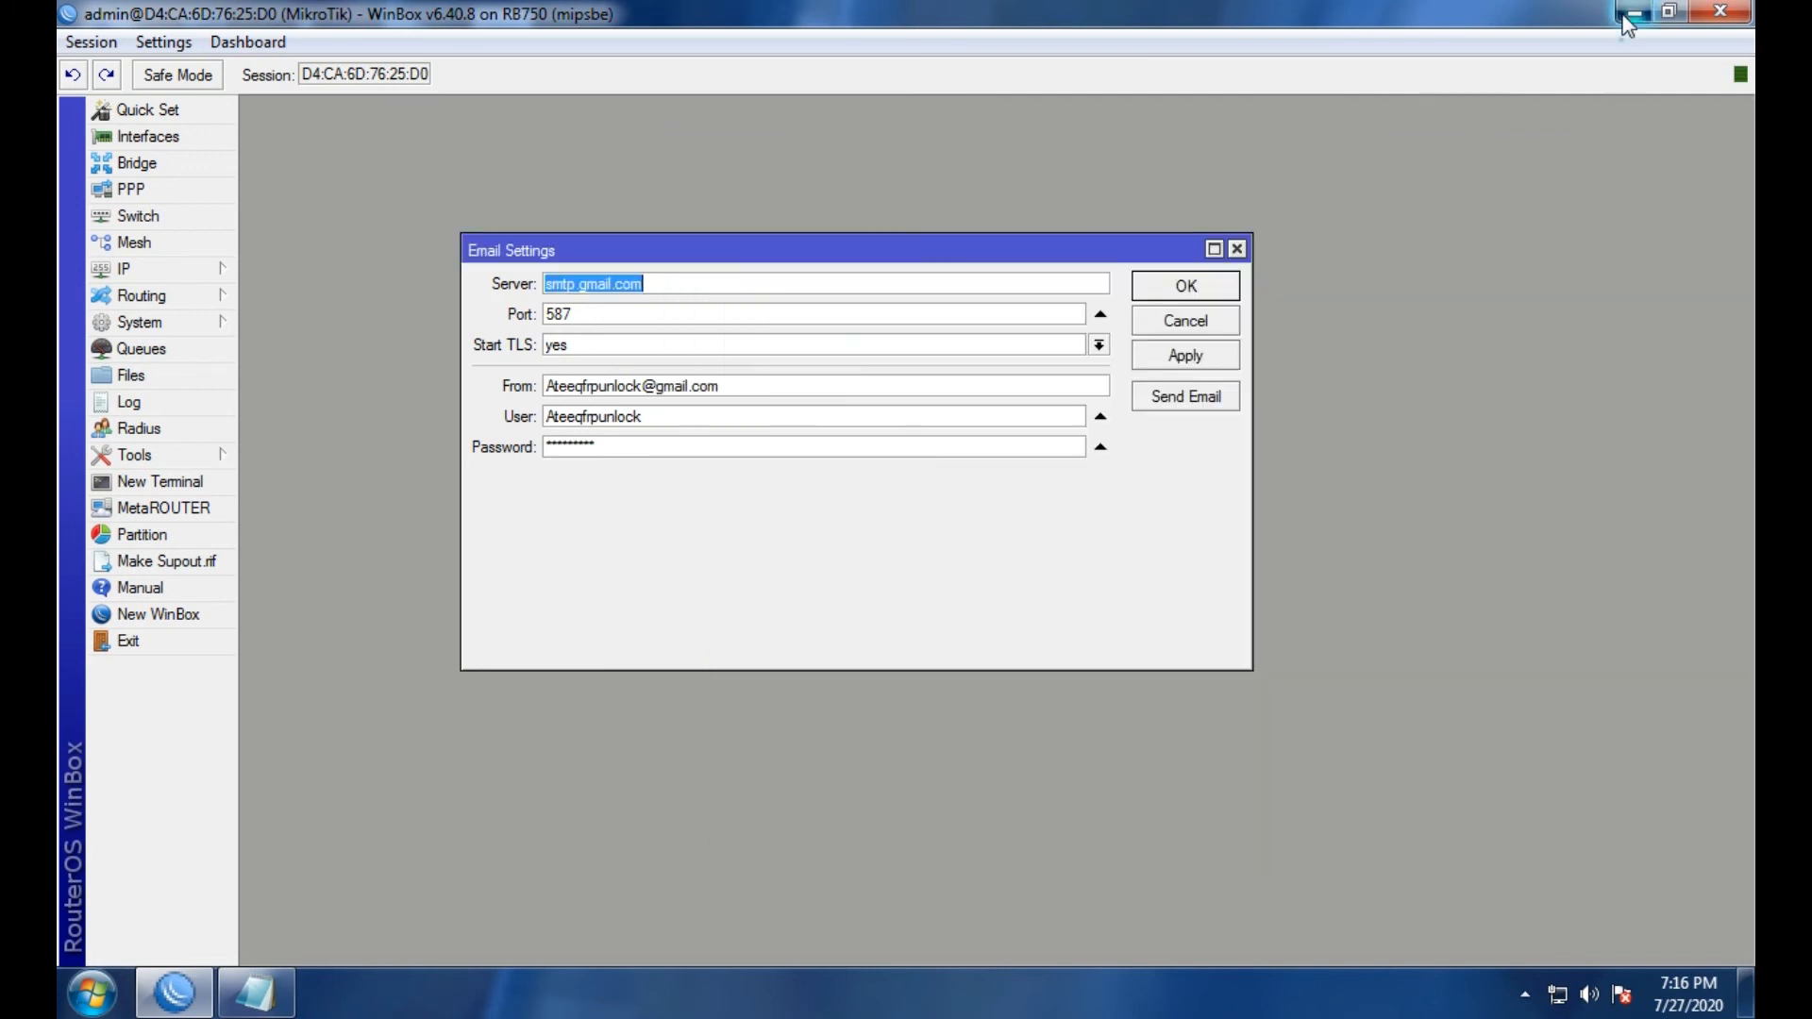
{"action": "left_click", "coordinate": [1626, 13]}
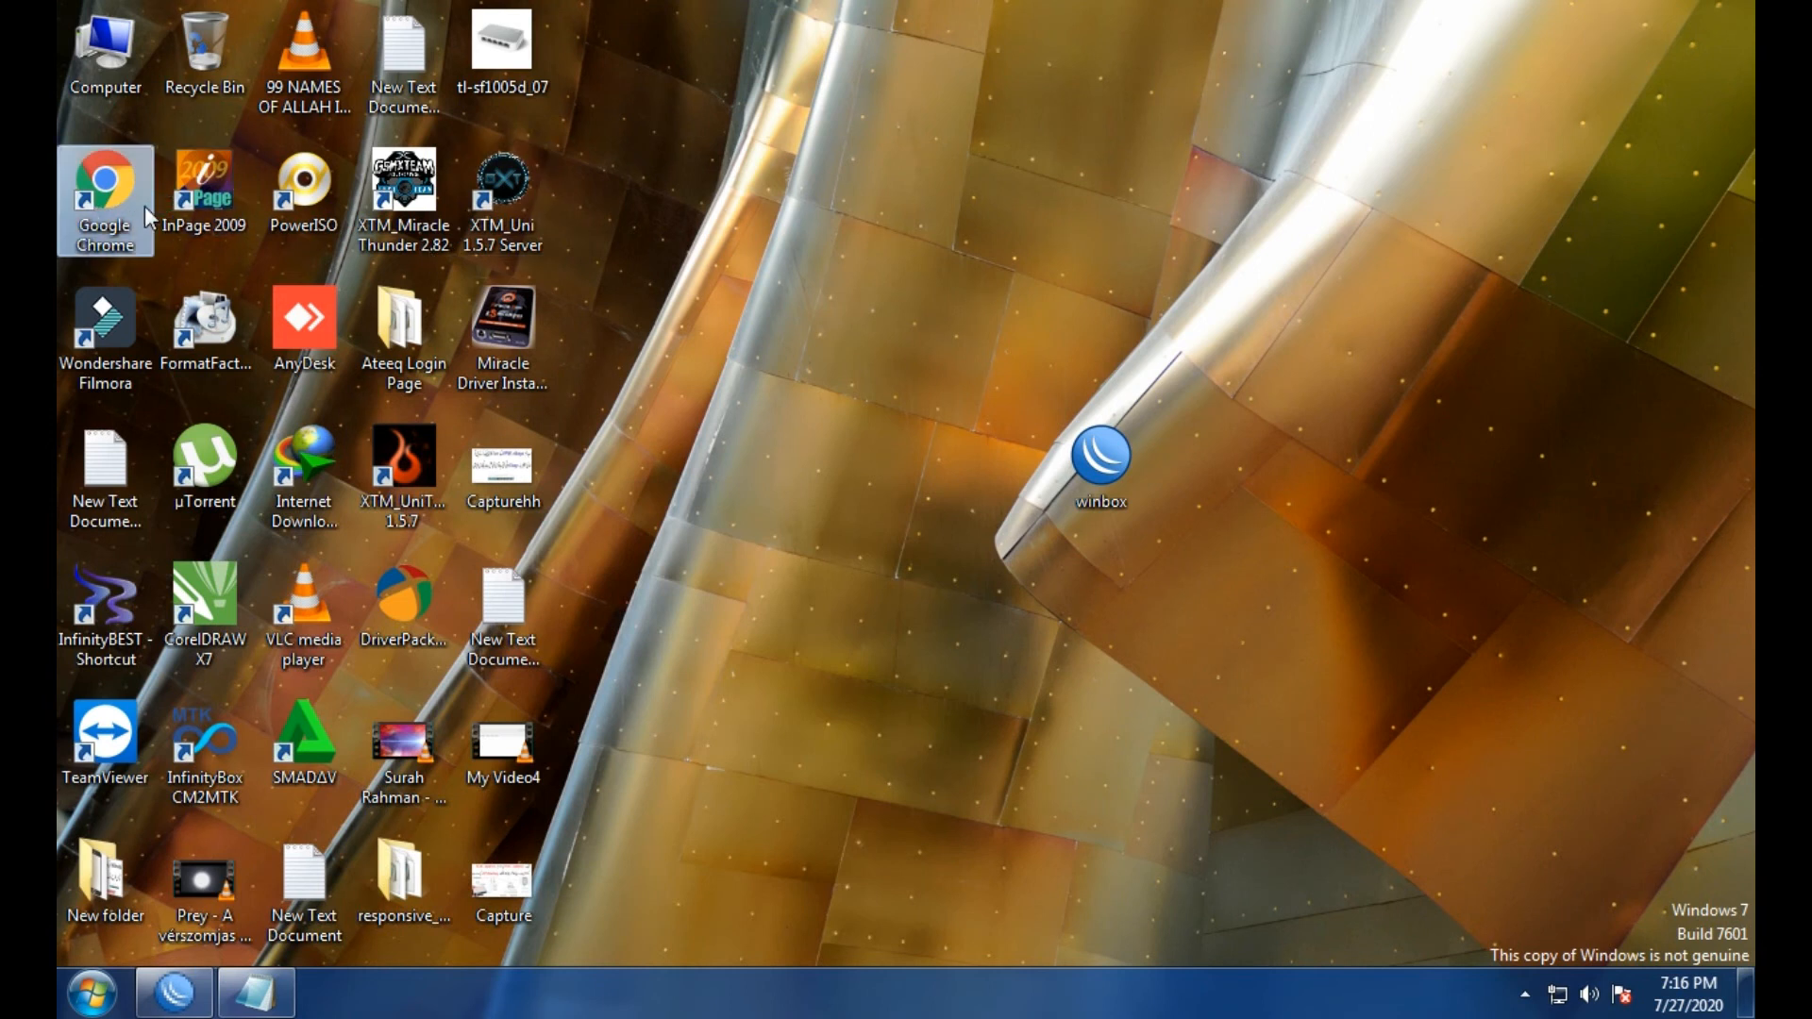
Search 'gmail google' in Chrome to reach the Gmail inbox with the new Mikrotik Test message.
{"action": "type", "text": "GGMA"}
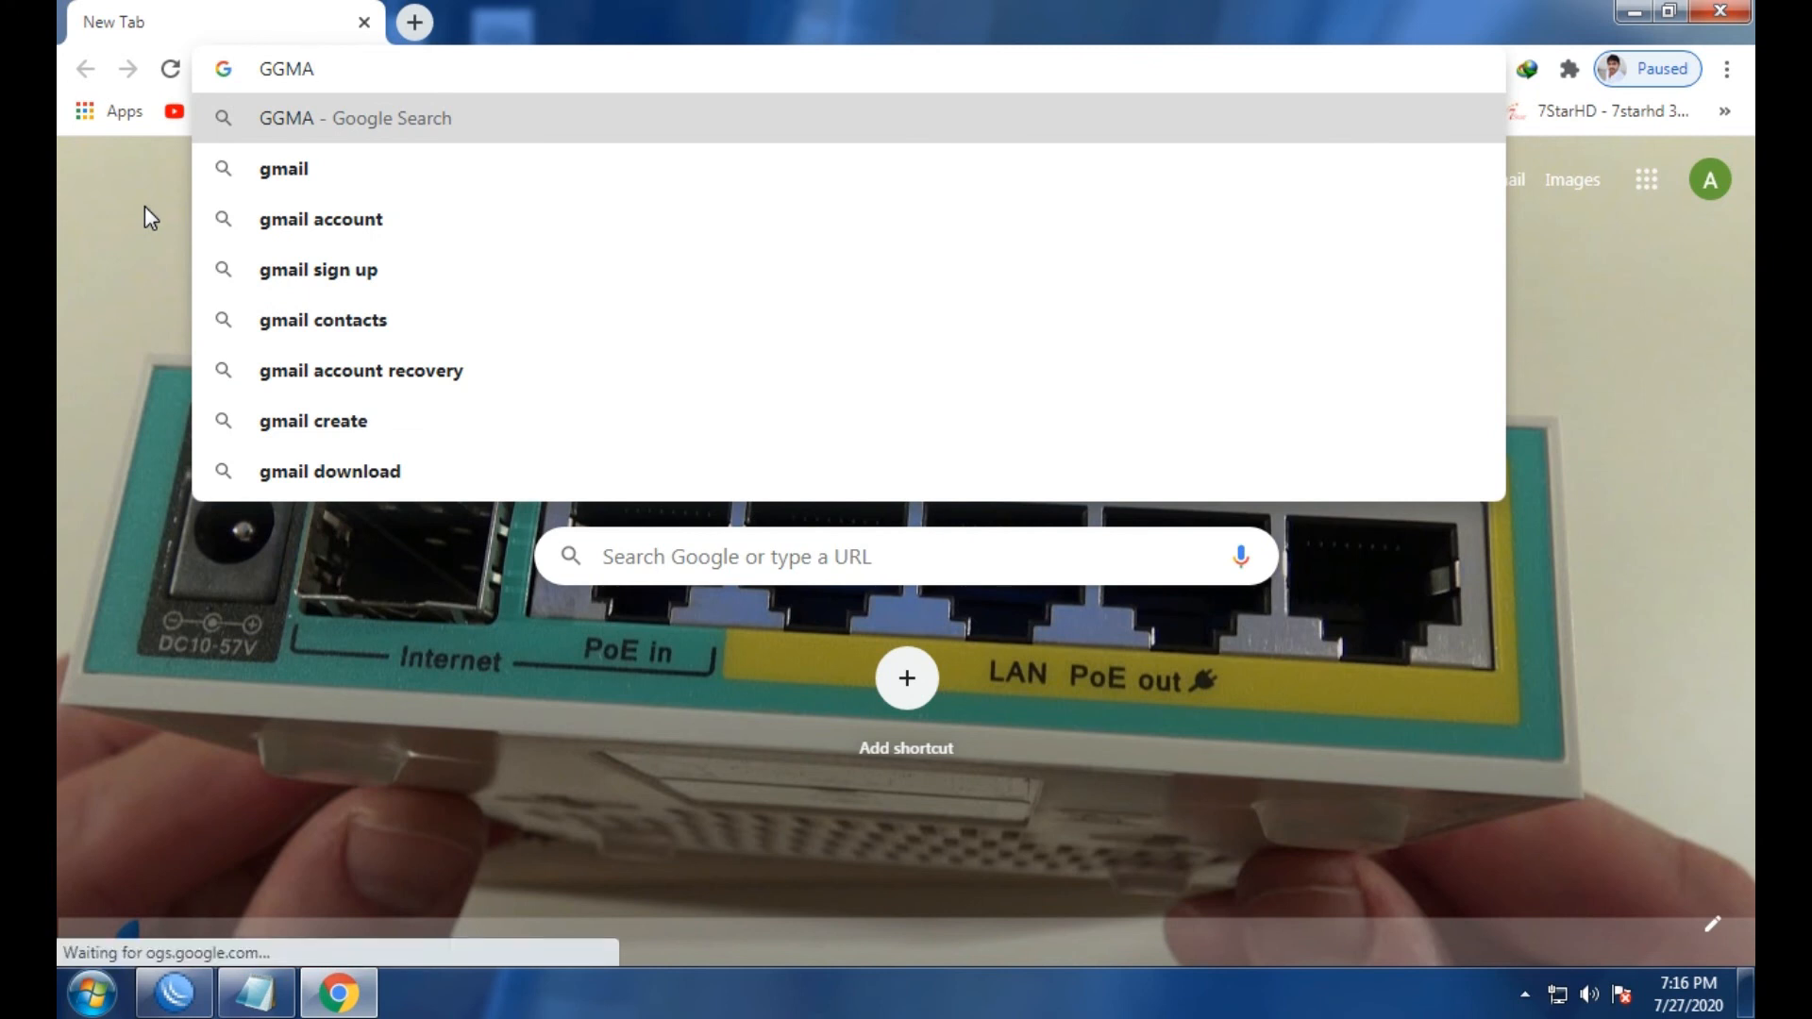
{"action": "key", "text": "BackSpace"}
{"action": "key", "text": "BackSpace"}
{"action": "key", "text": "BackSpace"}
{"action": "key", "text": "BackSpace"}
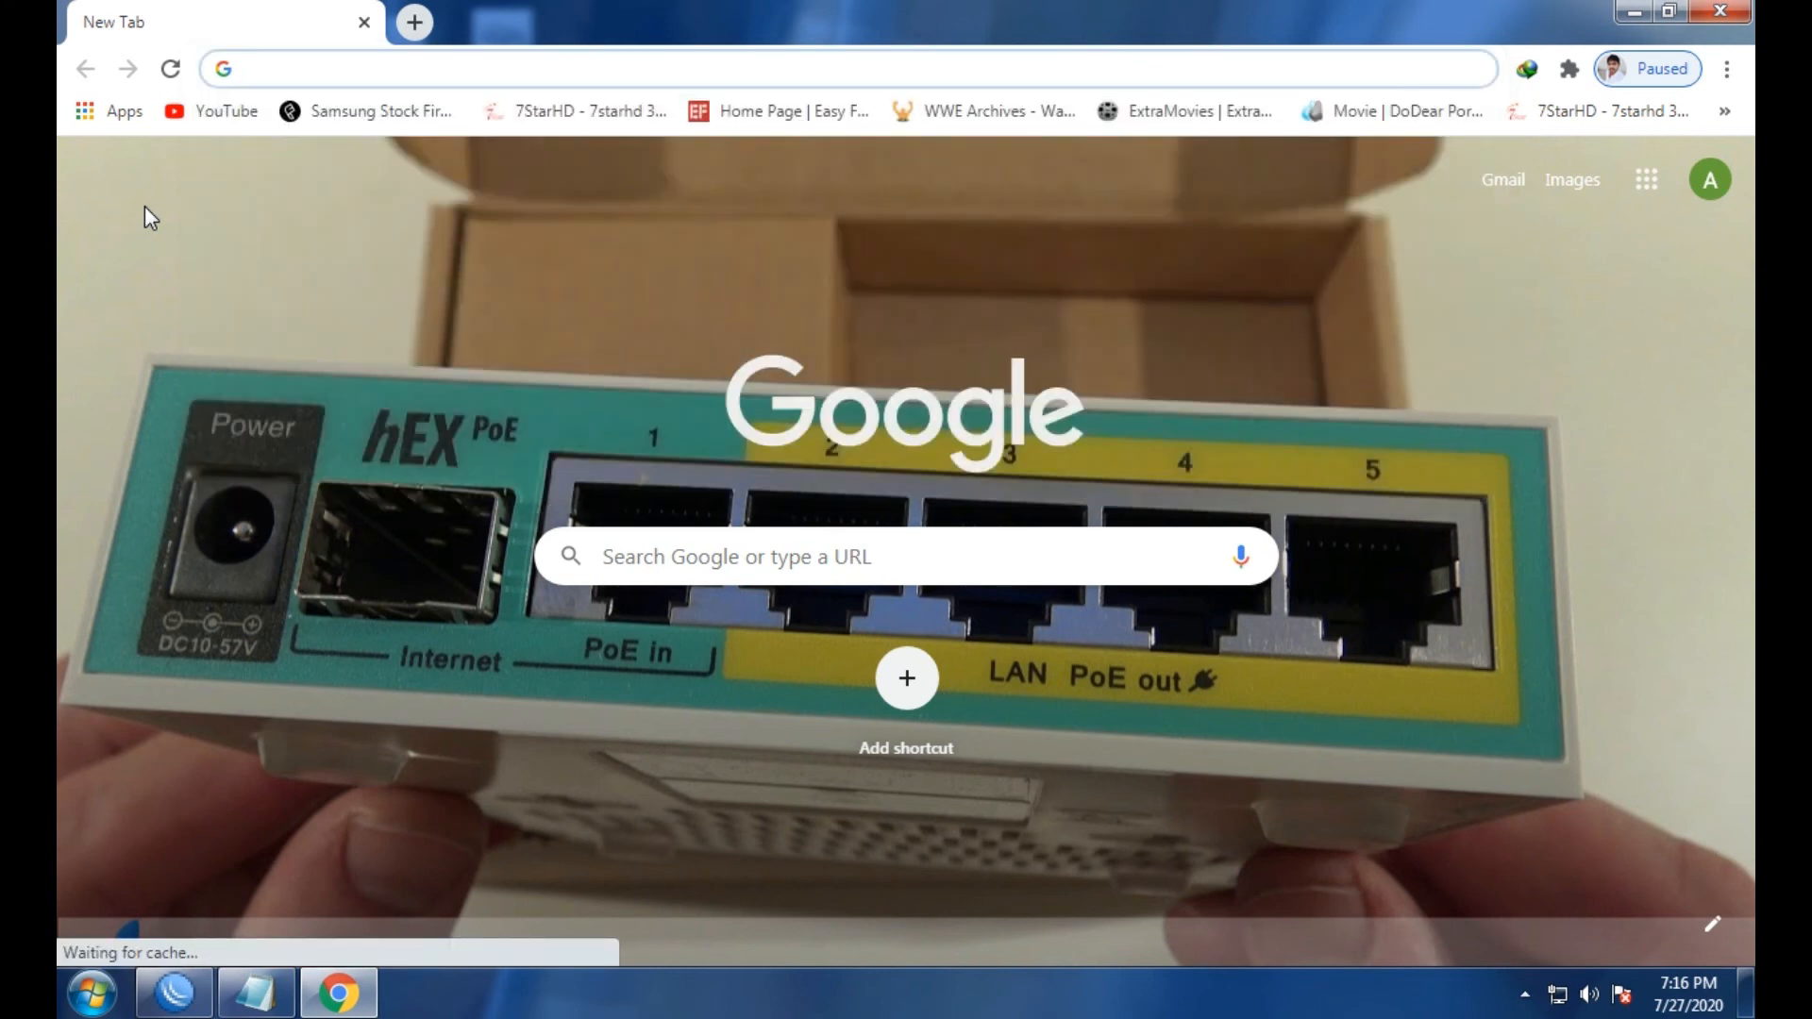
{"action": "type", "text": "gmail "}
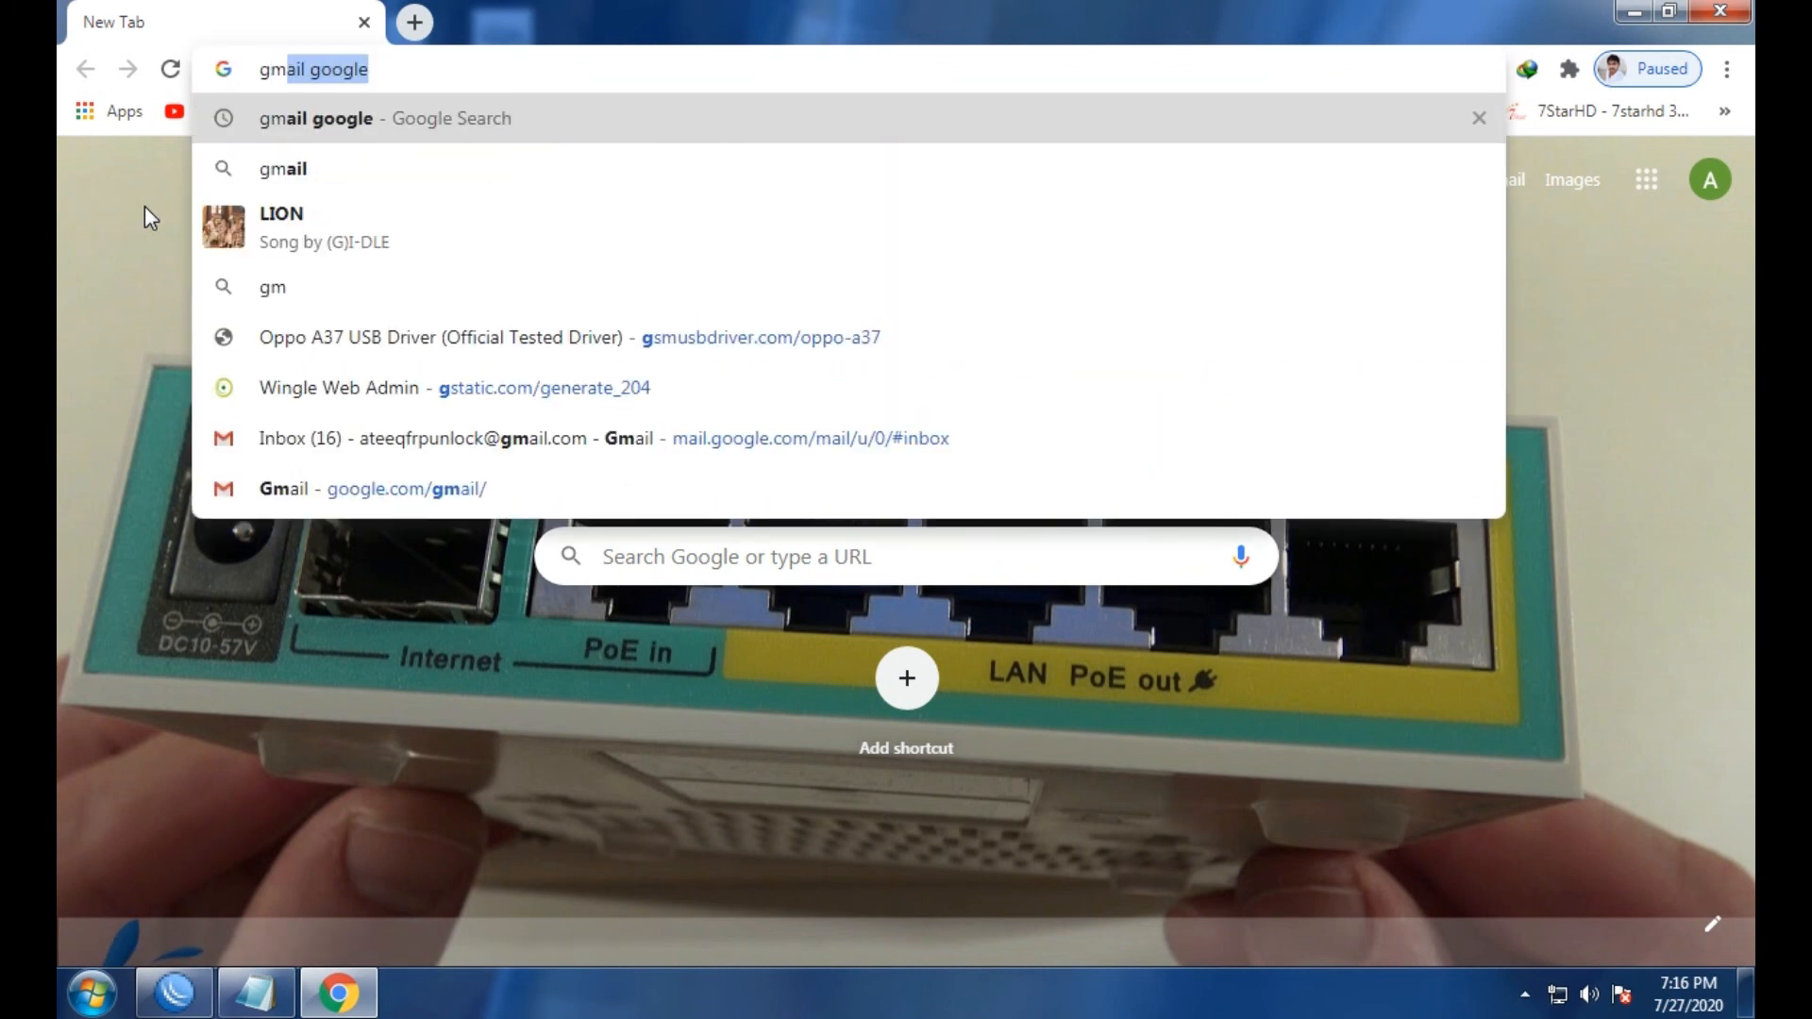
{"action": "type", "text": "go"}
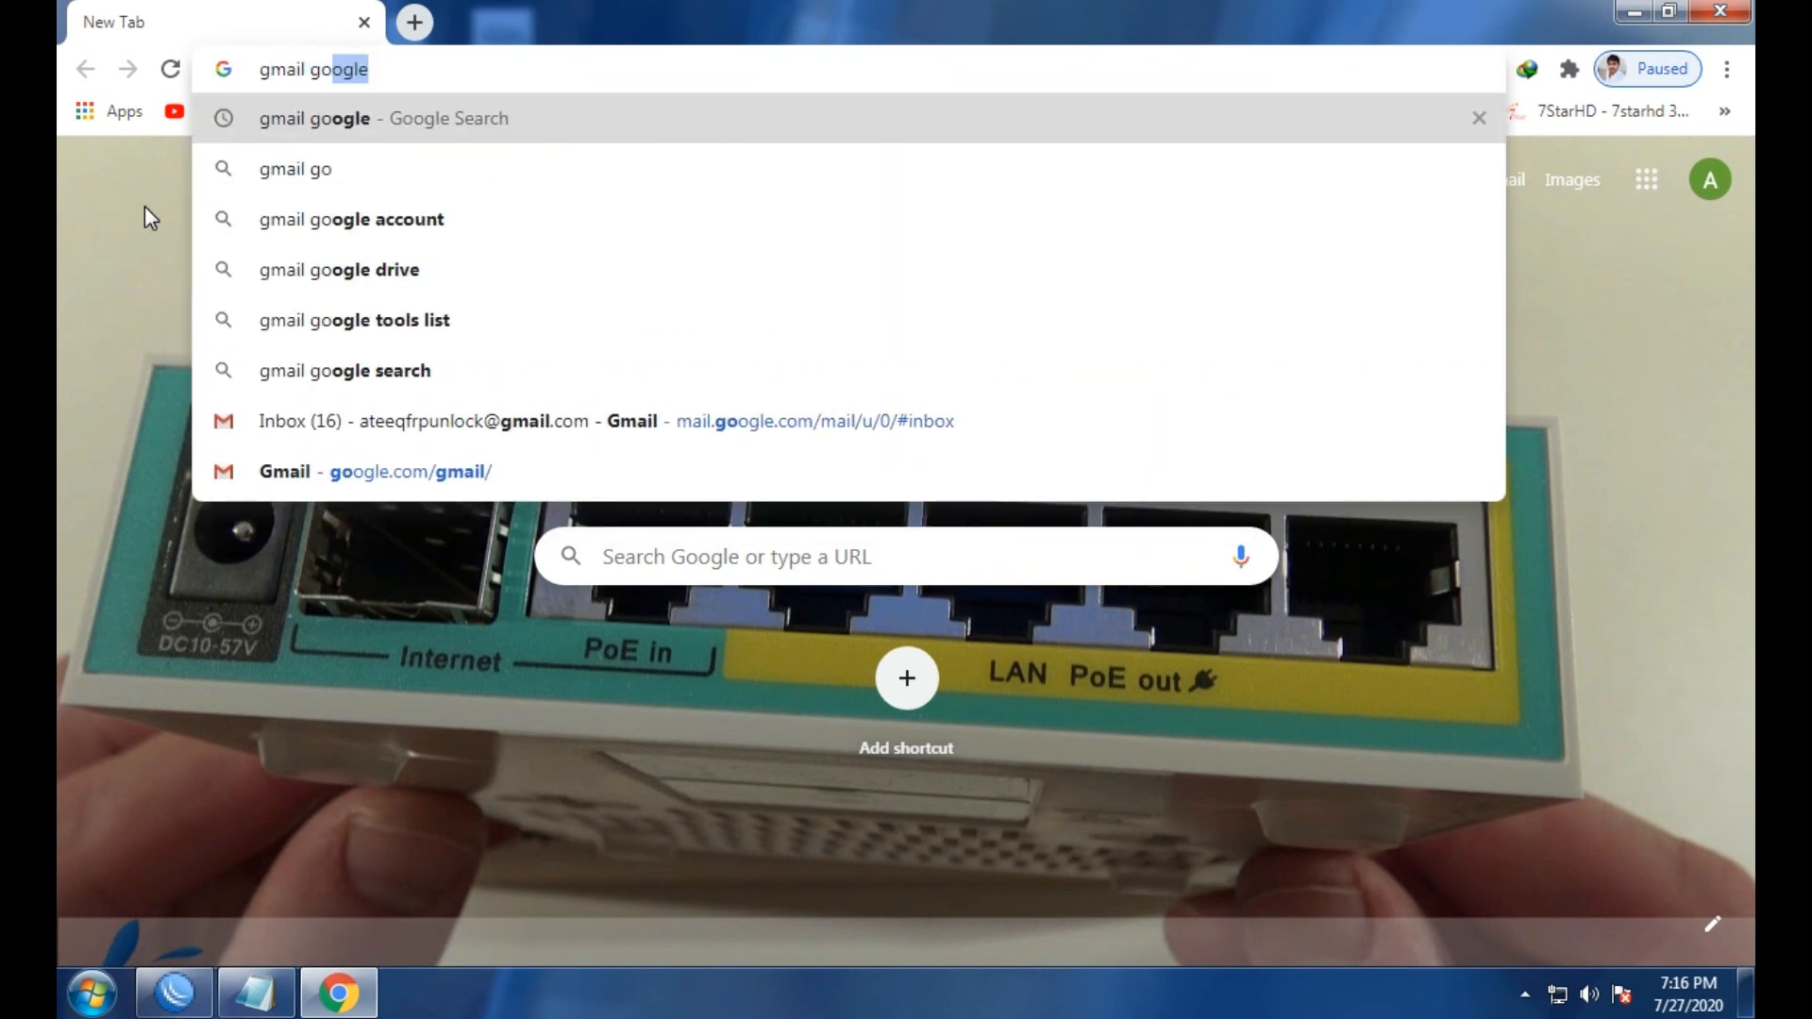
{"action": "key", "text": "Return"}
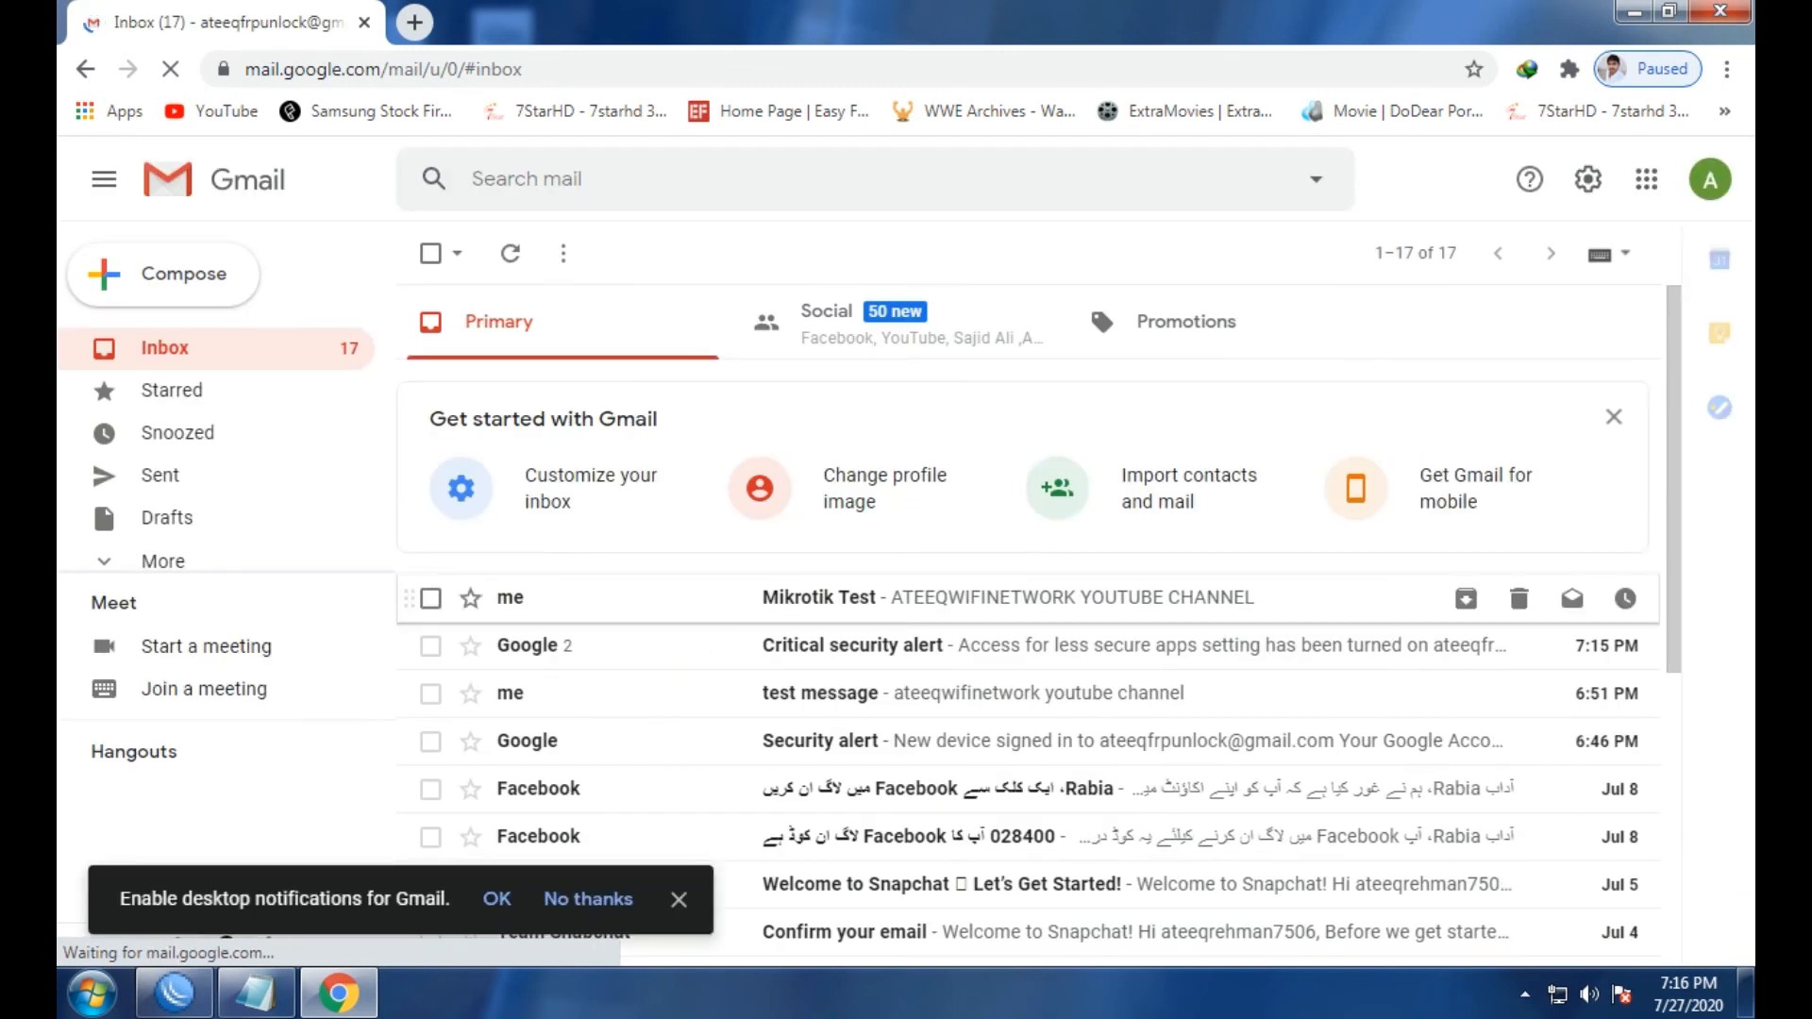
Open the Mikrotik Test email and highlight its body text 'ATEEQWIFINETWORK YOUTUBE CHANNEL'.
{"action": "left_click", "coordinate": [717, 597]}
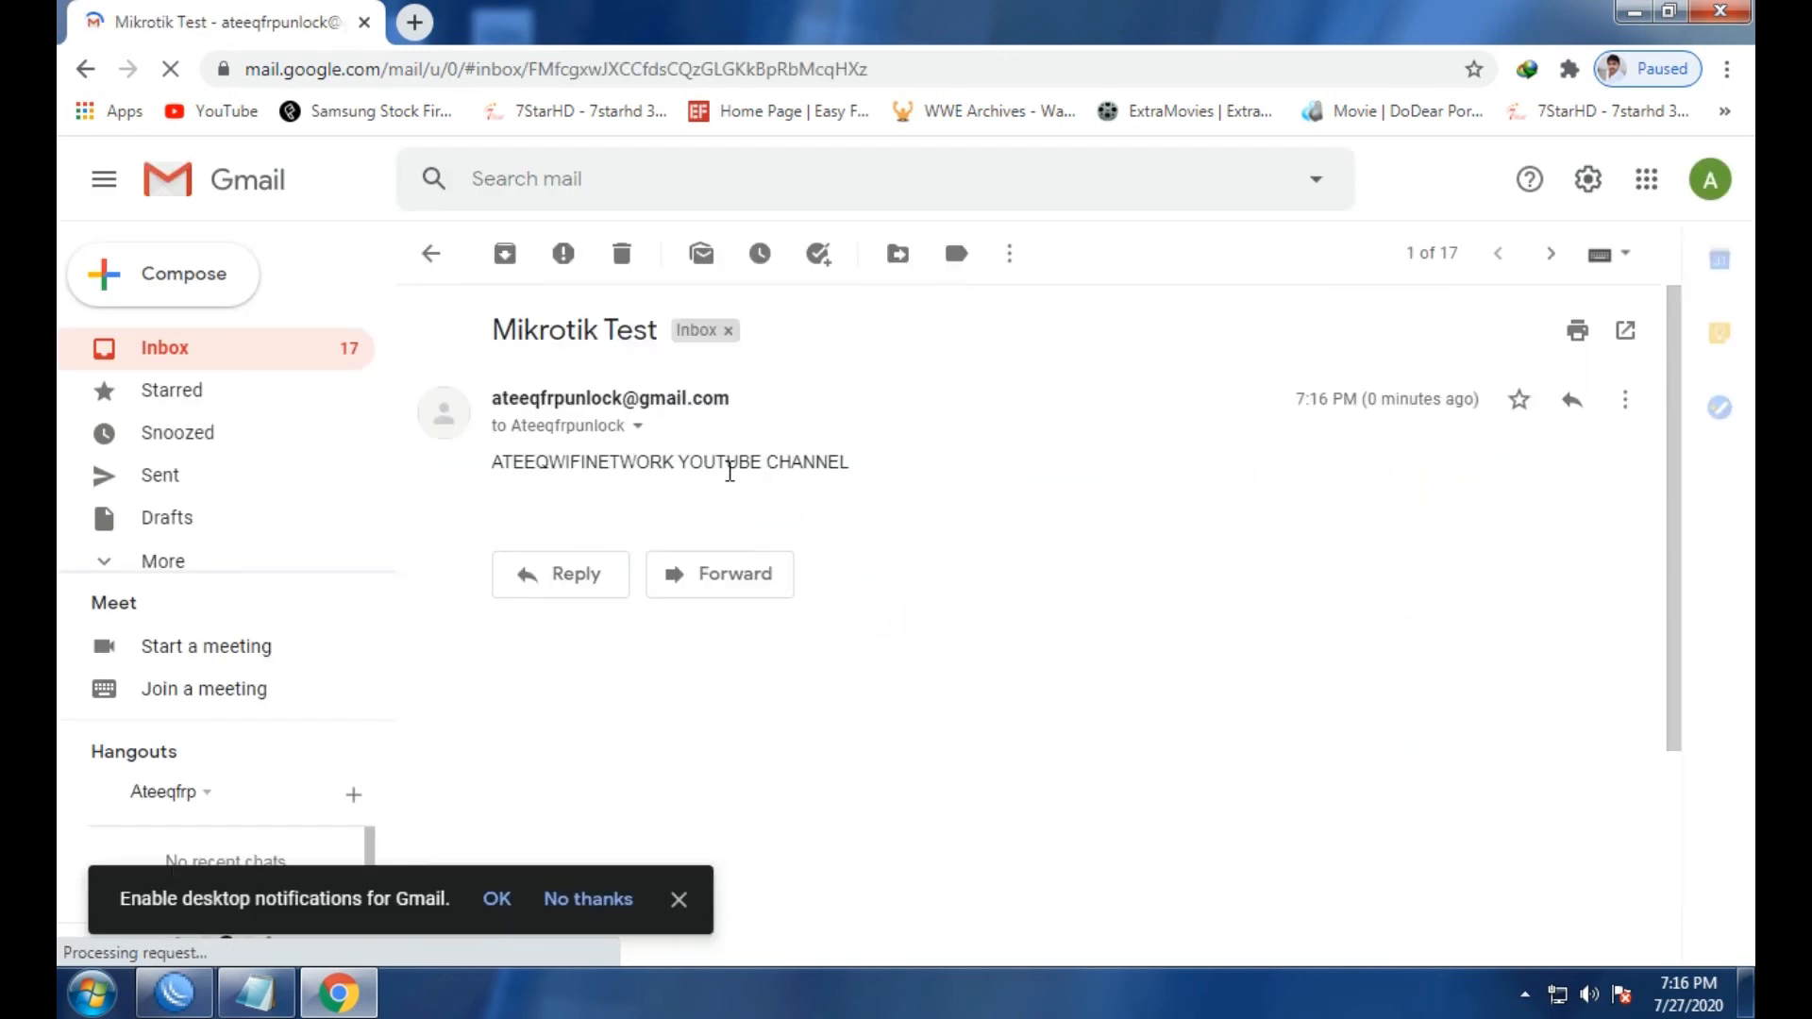
{"action": "left_click", "coordinate": [852, 464]}
{"action": "left_click_drag", "start_coordinate": [799, 472], "coordinate": [585, 464]}
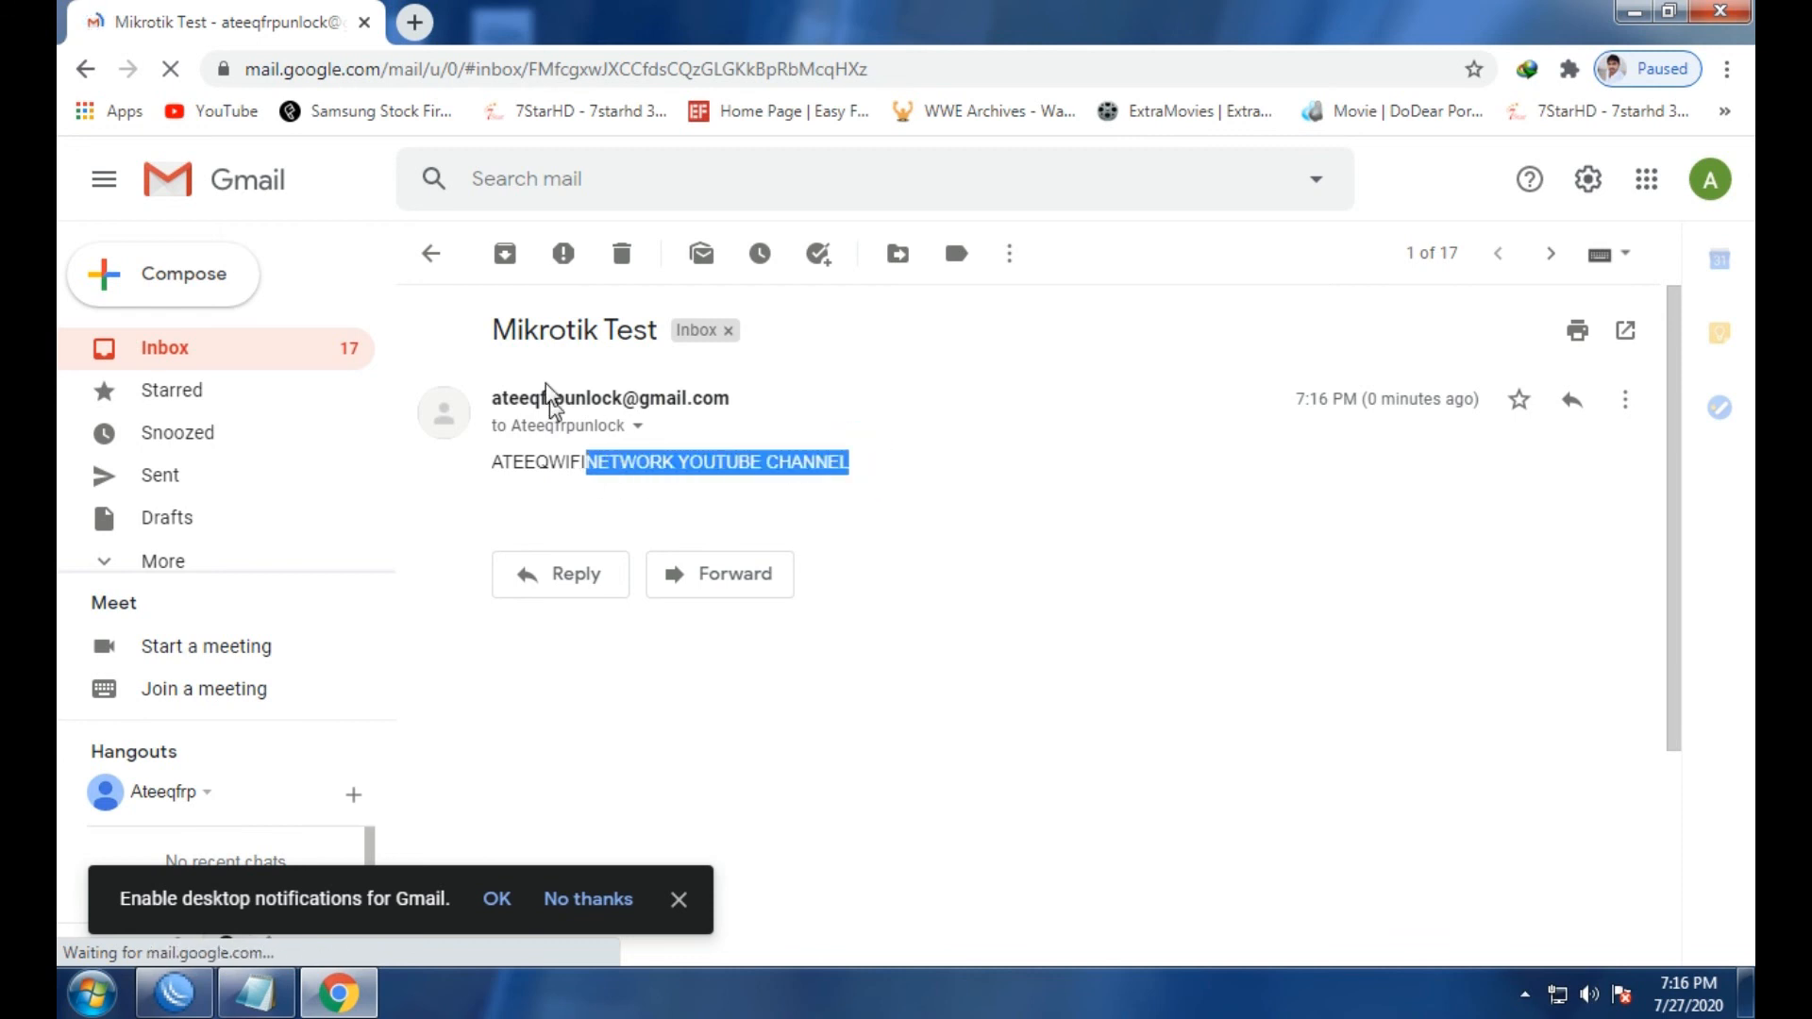
{"action": "left_click", "coordinate": [766, 779]}
{"action": "left_click_drag", "start_coordinate": [839, 462], "coordinate": [489, 457]}
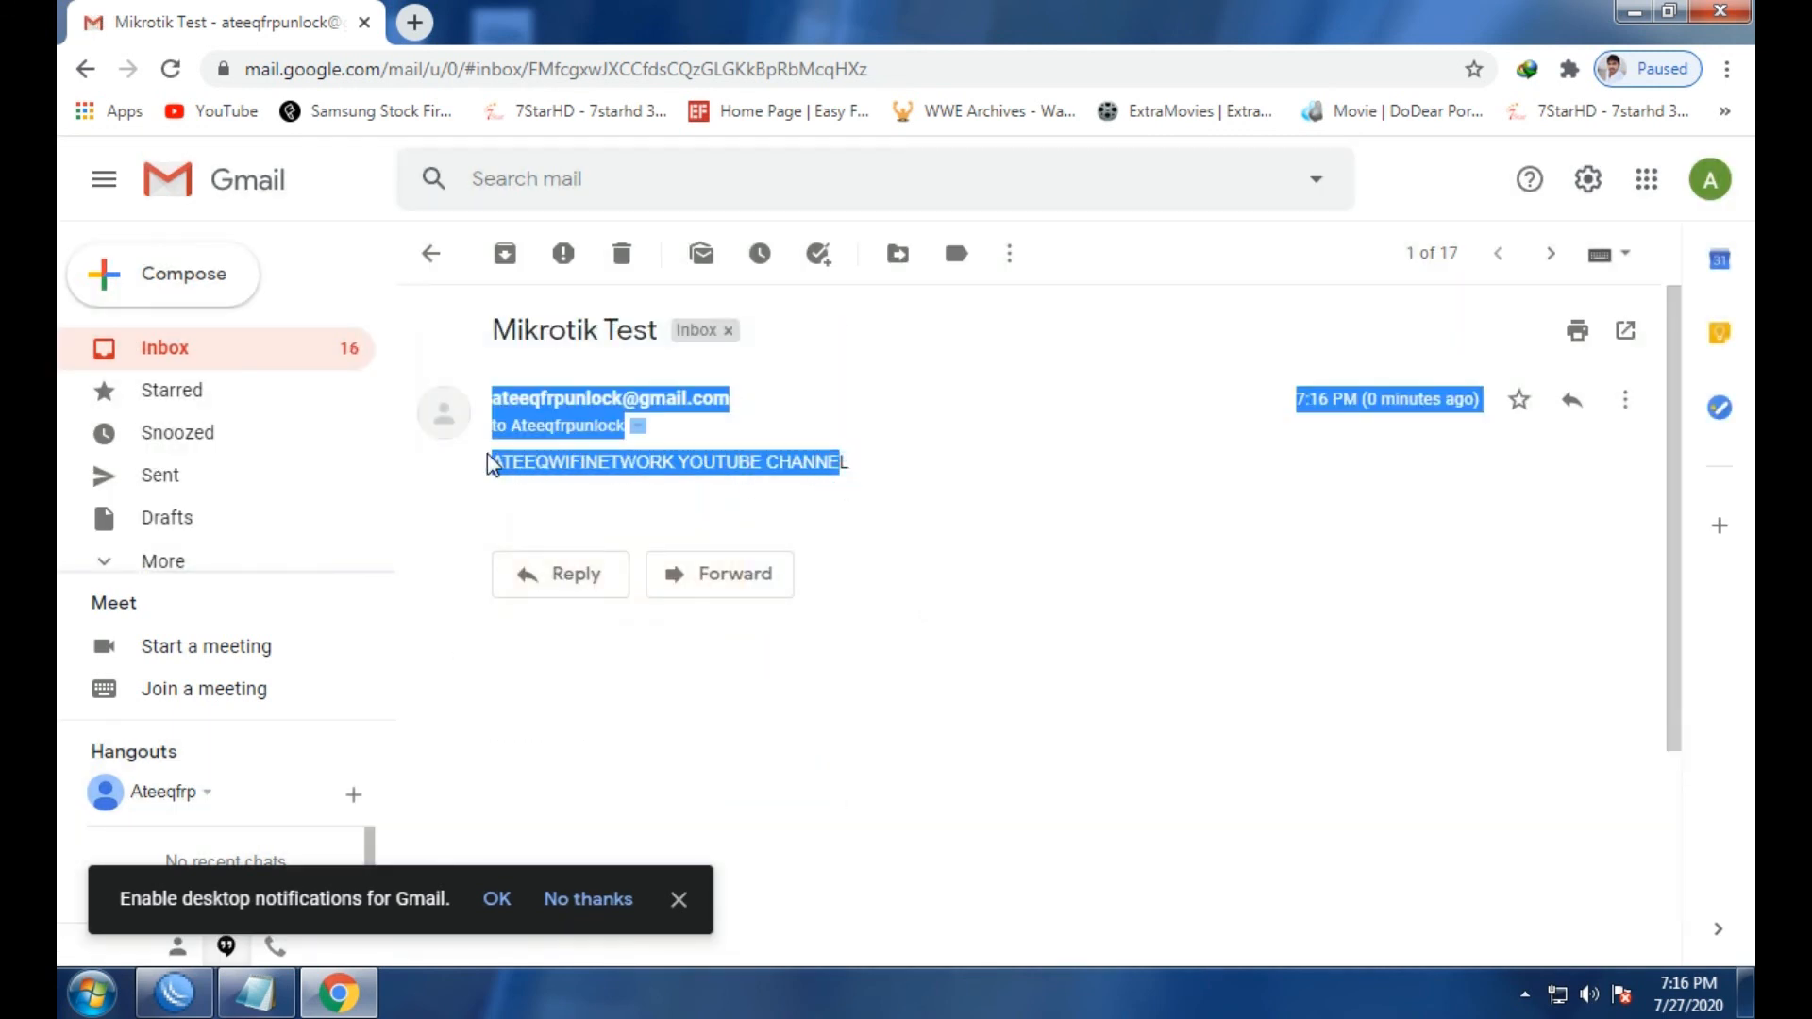
{"action": "left_click", "coordinate": [554, 497]}
{"action": "left_click_drag", "start_coordinate": [846, 462], "coordinate": [502, 487]}
Highlight the Mikrotik Test subject line, then close the Chrome window.
{"action": "left_click_drag", "start_coordinate": [487, 330], "coordinate": [668, 335]}
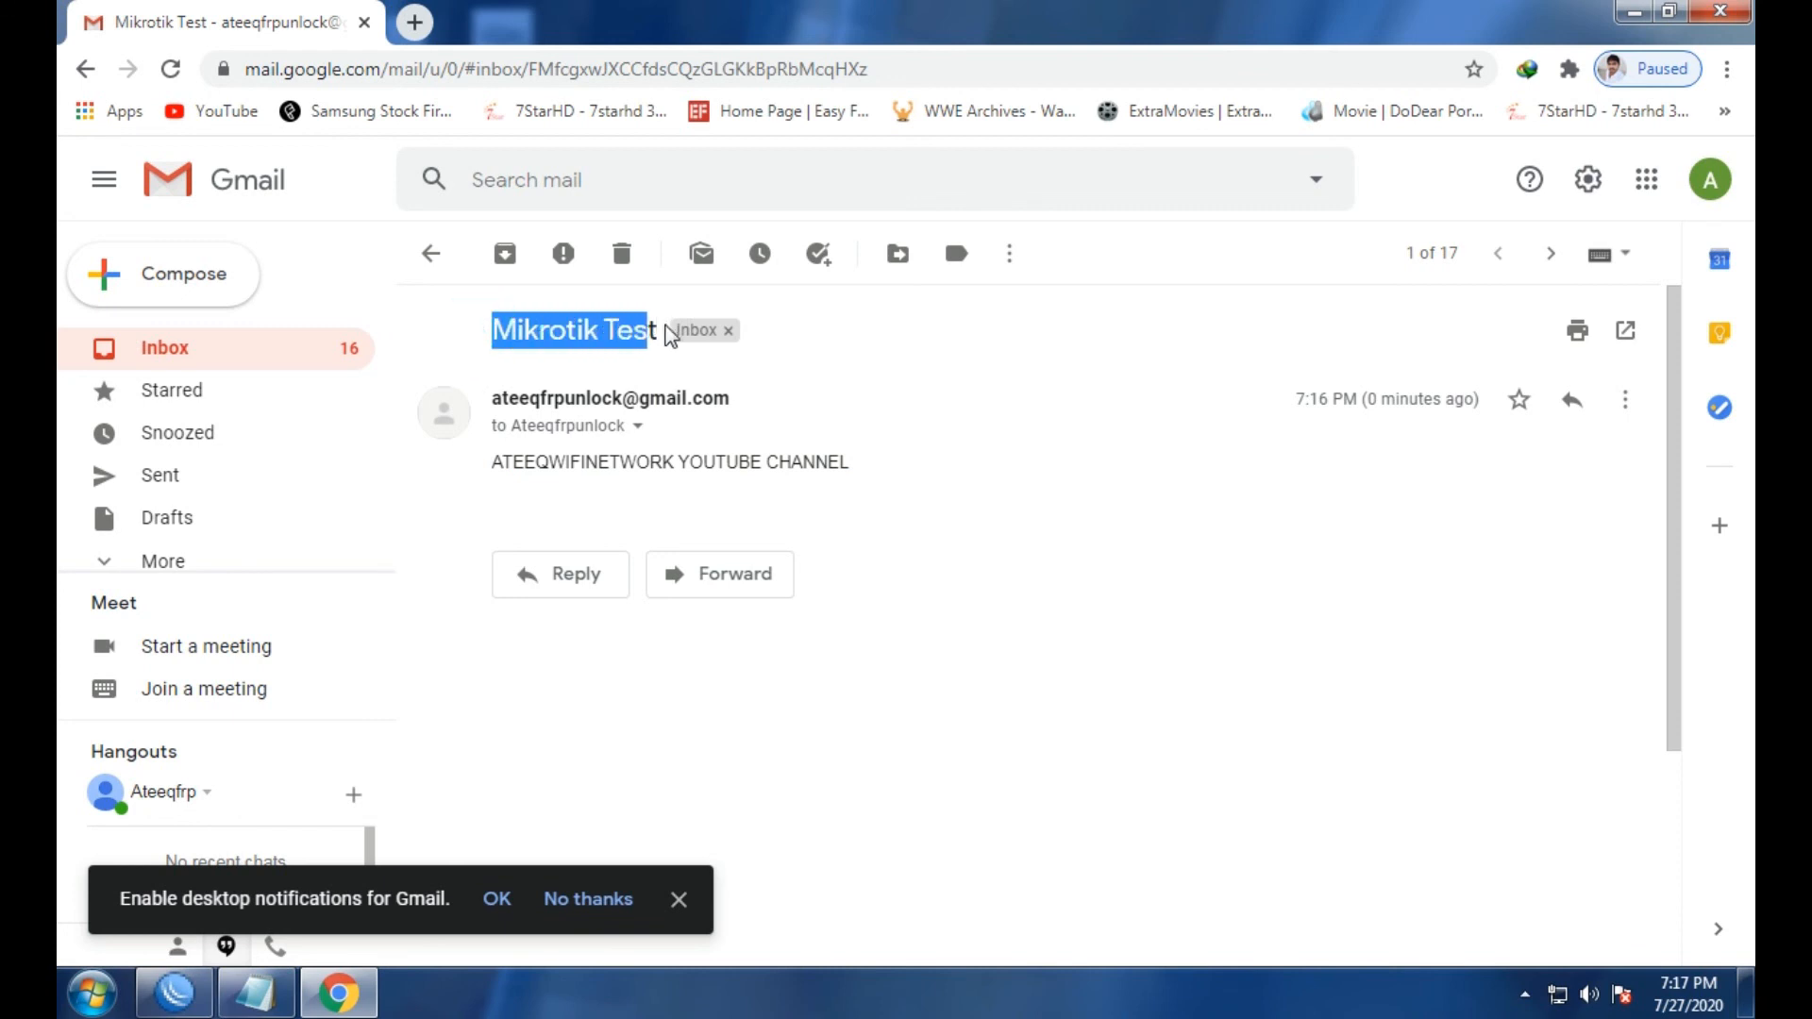
{"action": "left_click", "coordinate": [892, 388]}
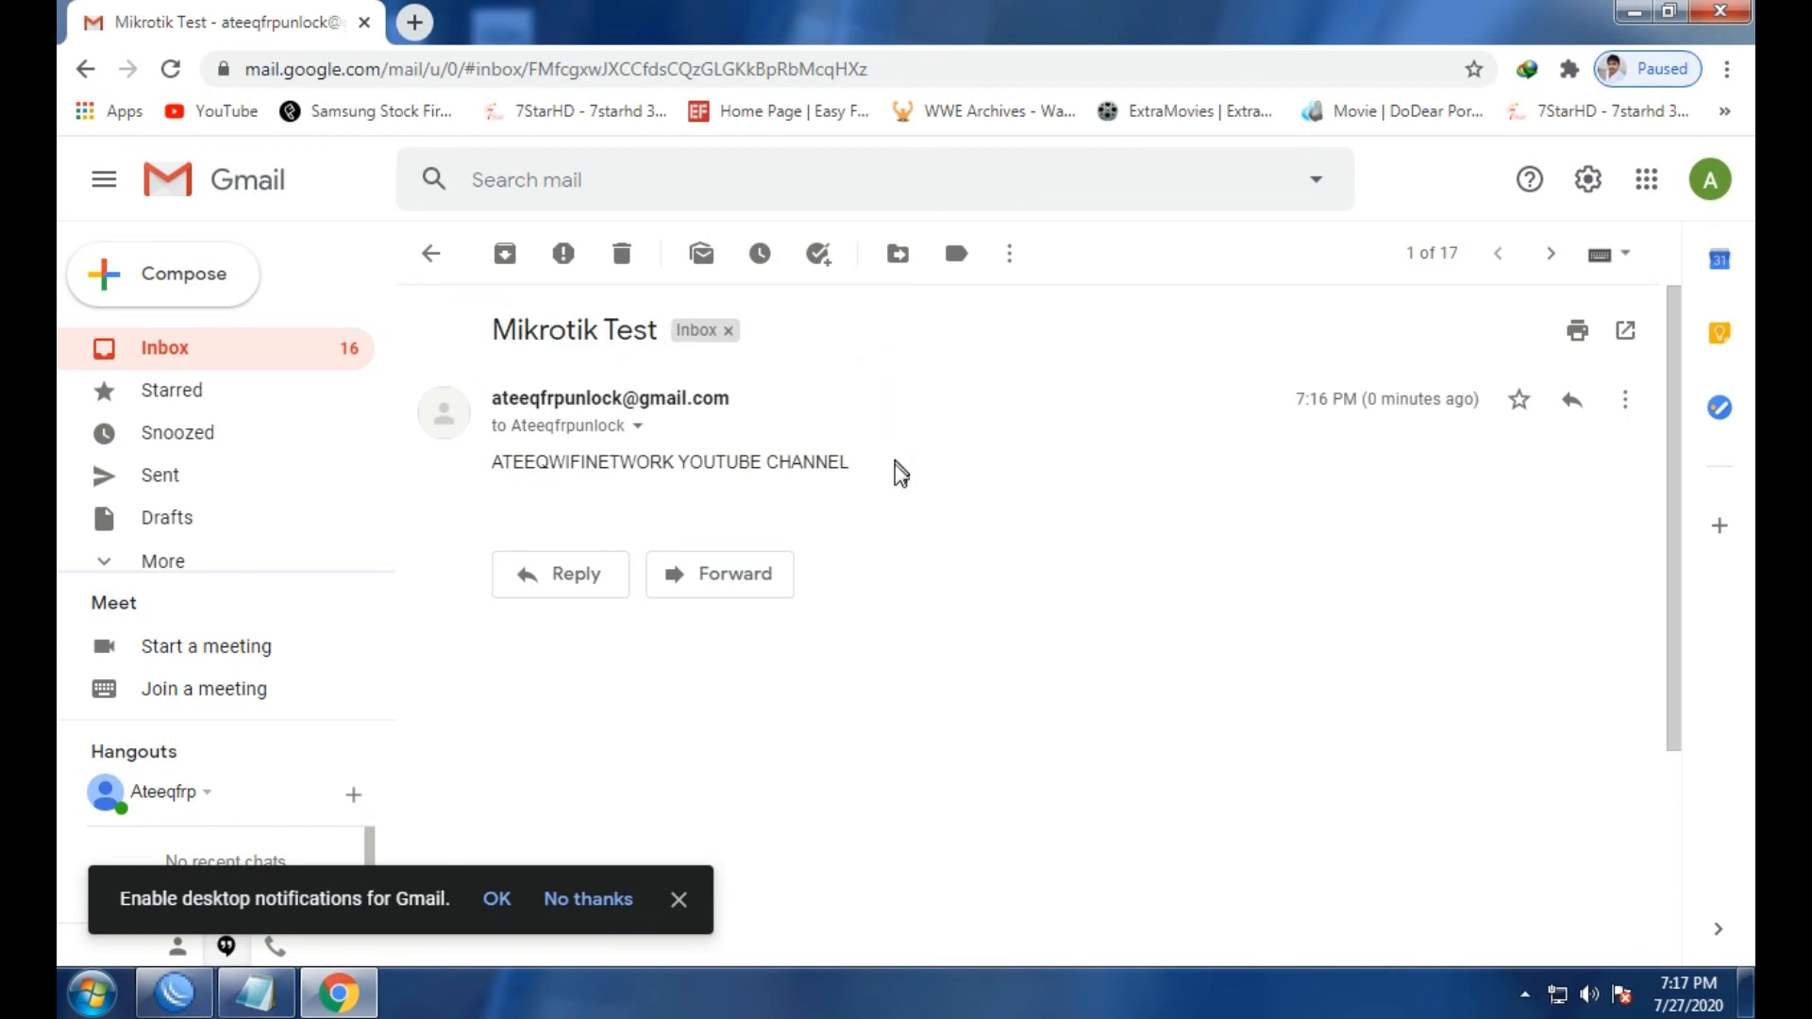
{"action": "left_click", "coordinate": [1721, 12]}
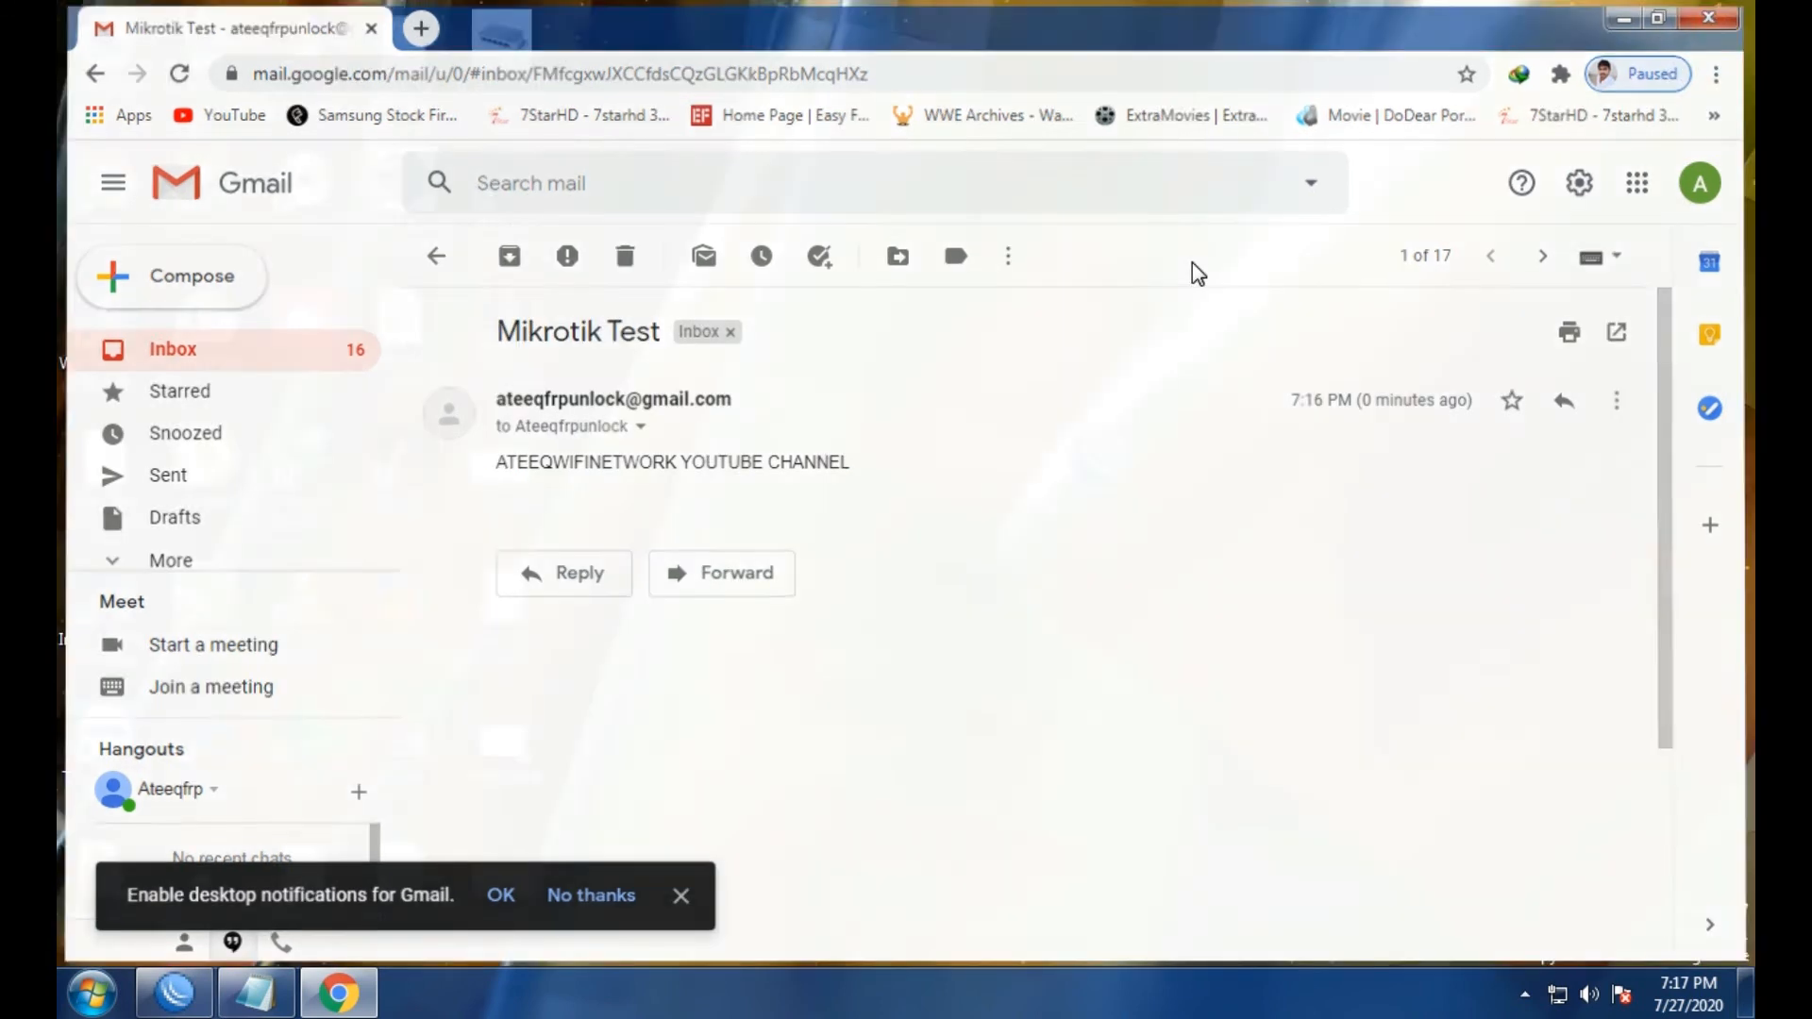